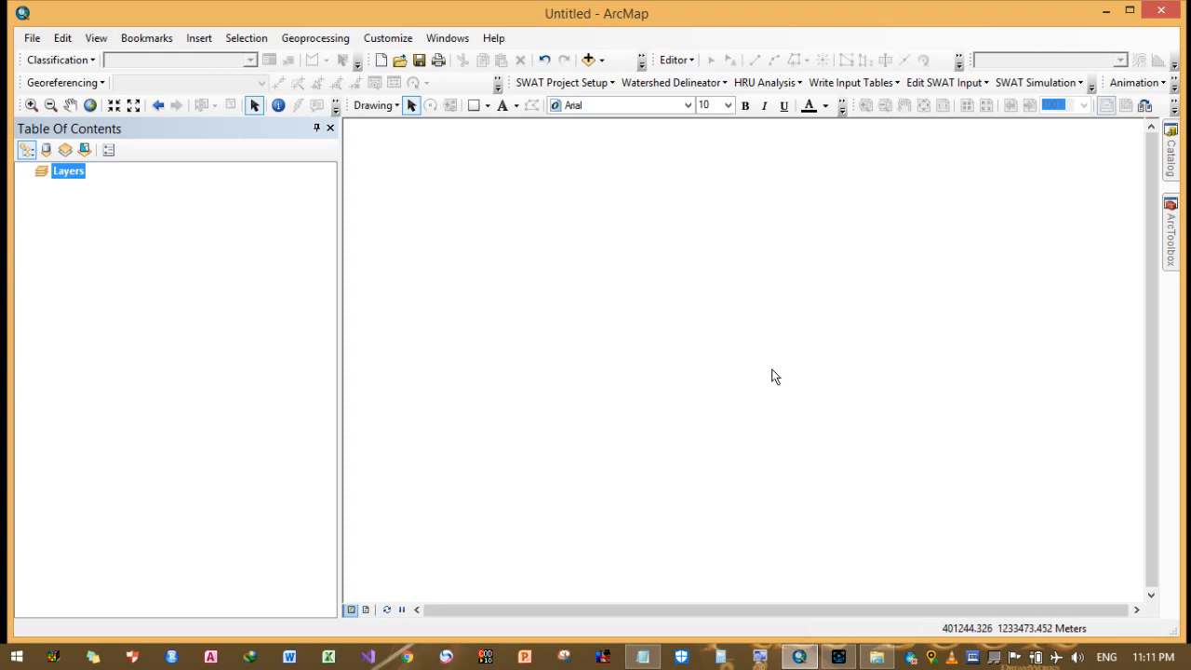
- Add the fill raster from the DEM folder to the map
click(589, 63)
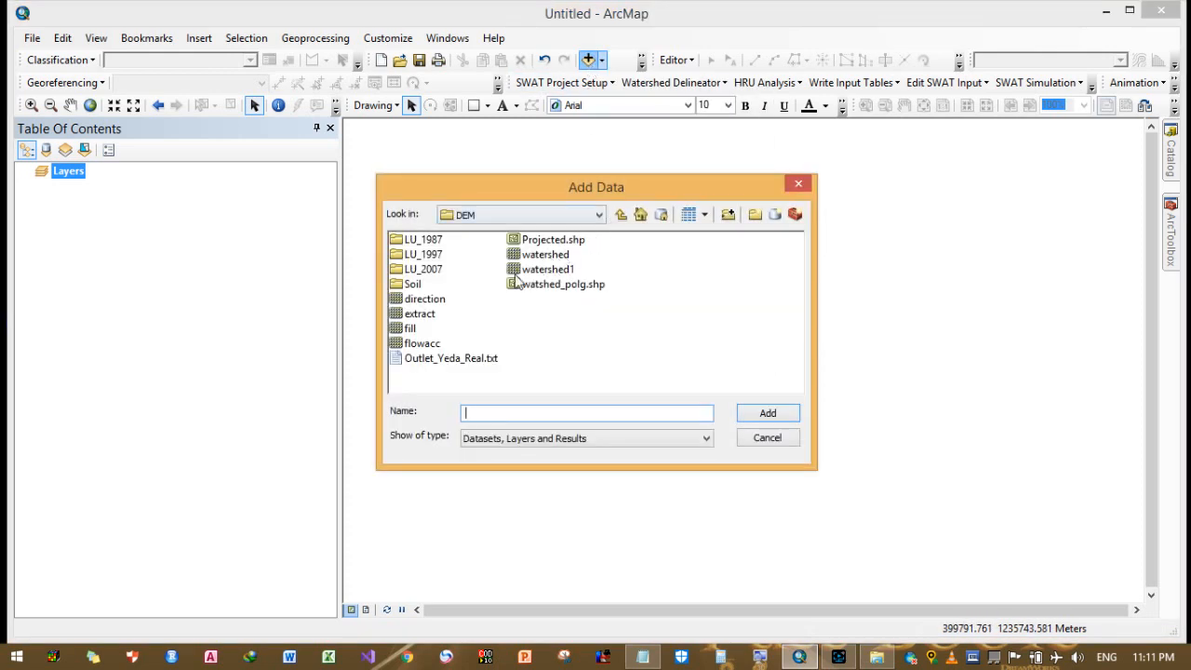
click(410, 329)
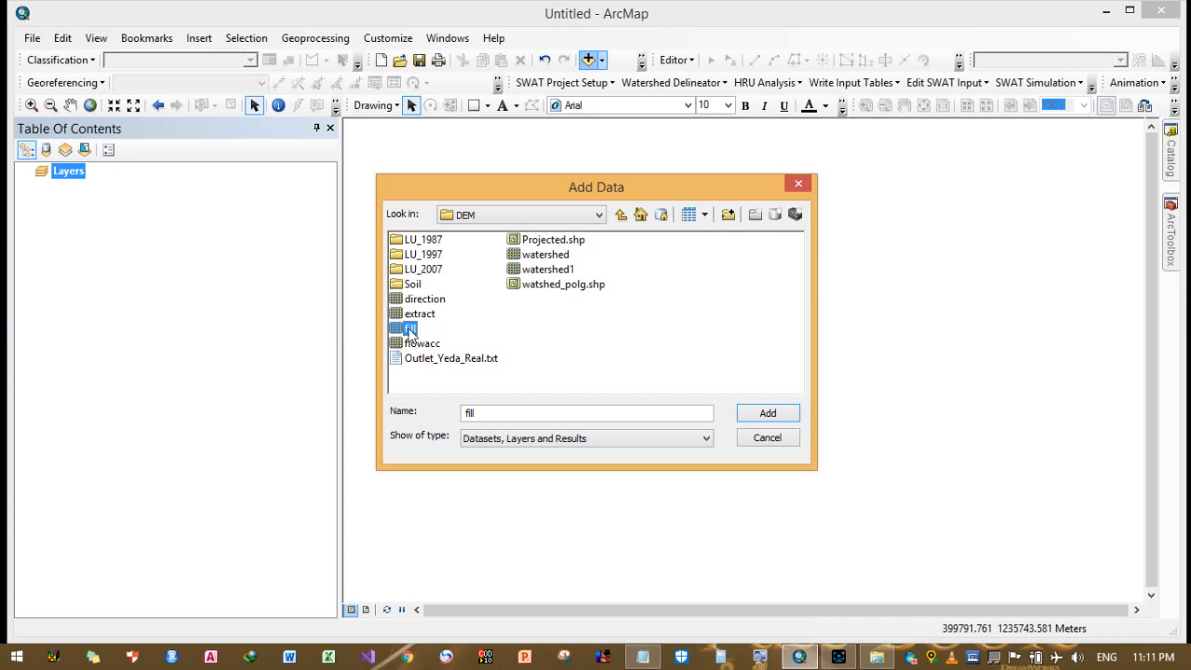
click(742, 420)
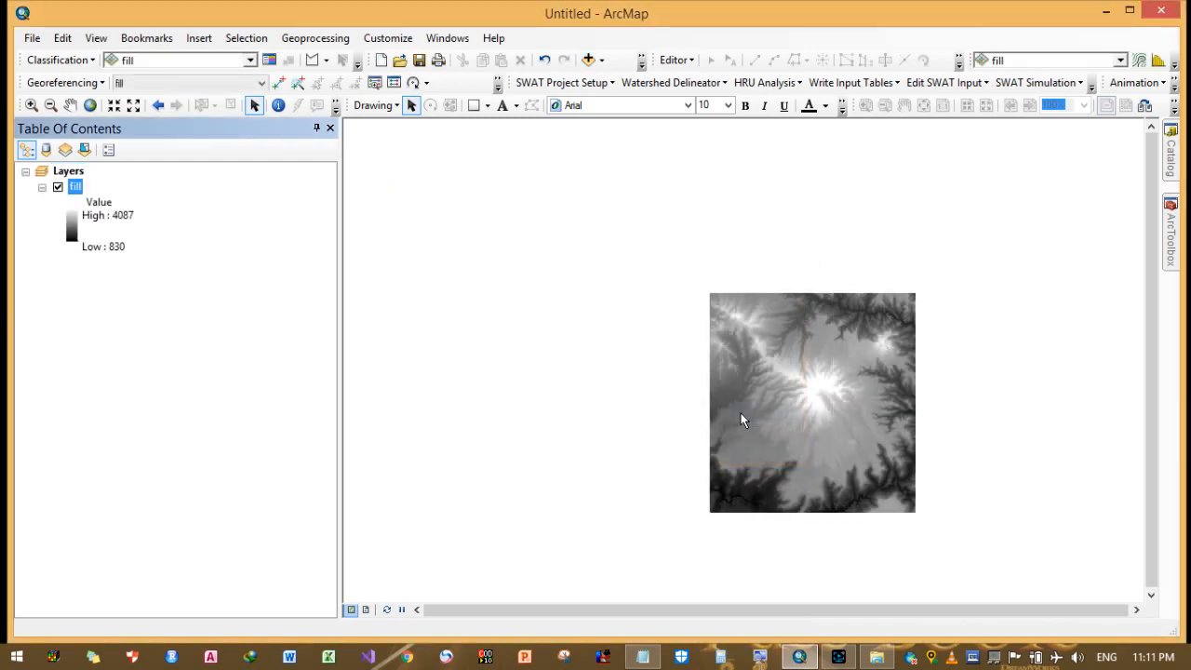
- Draw a rectangle graphic over a section of the dark river valley in the fill raster and widen it slightly from its upper-left corner
scroll(879, 304, up, 3)
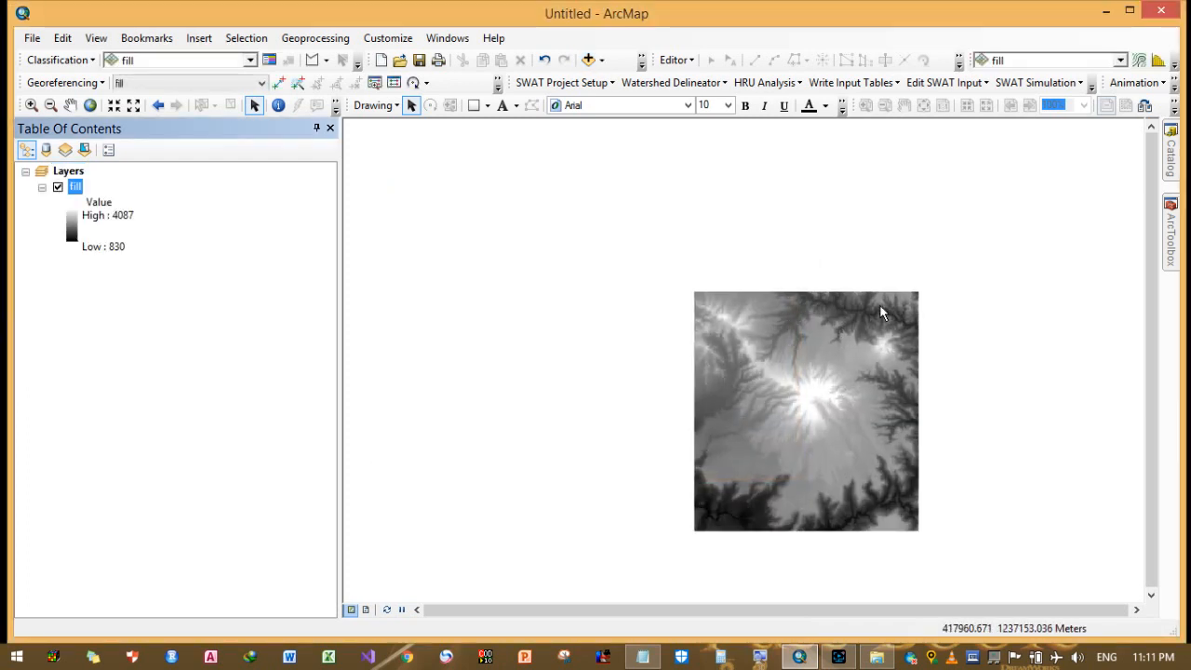
scroll(873, 330, up, 5)
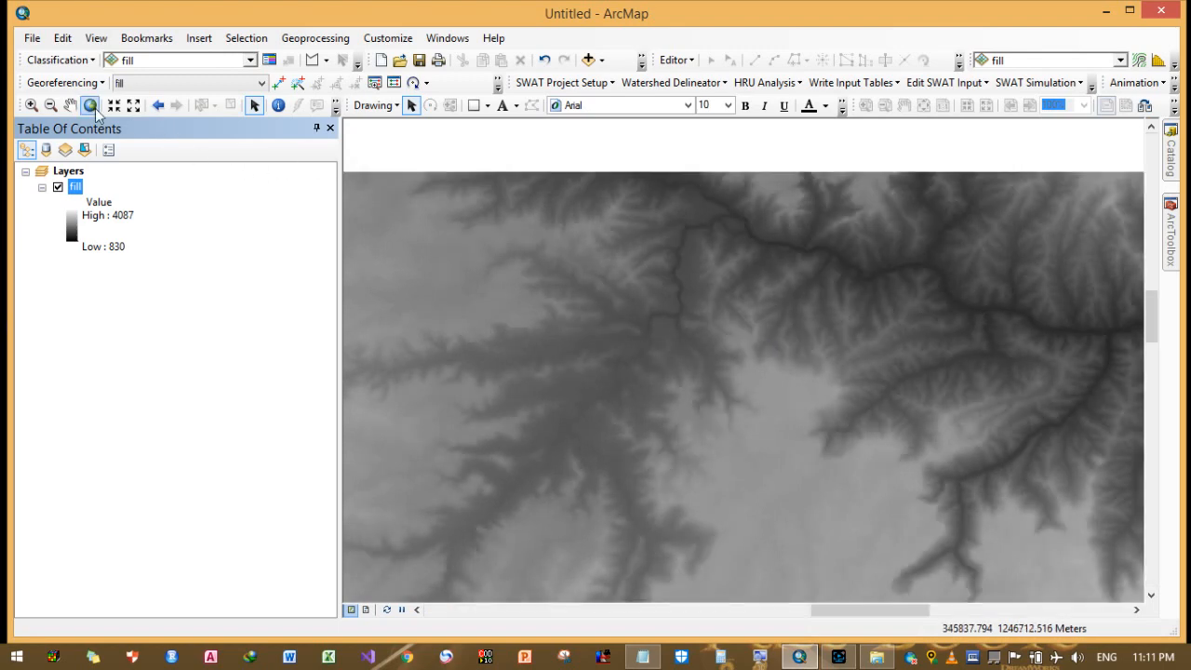
click(72, 105)
drag(803, 311, 742, 353)
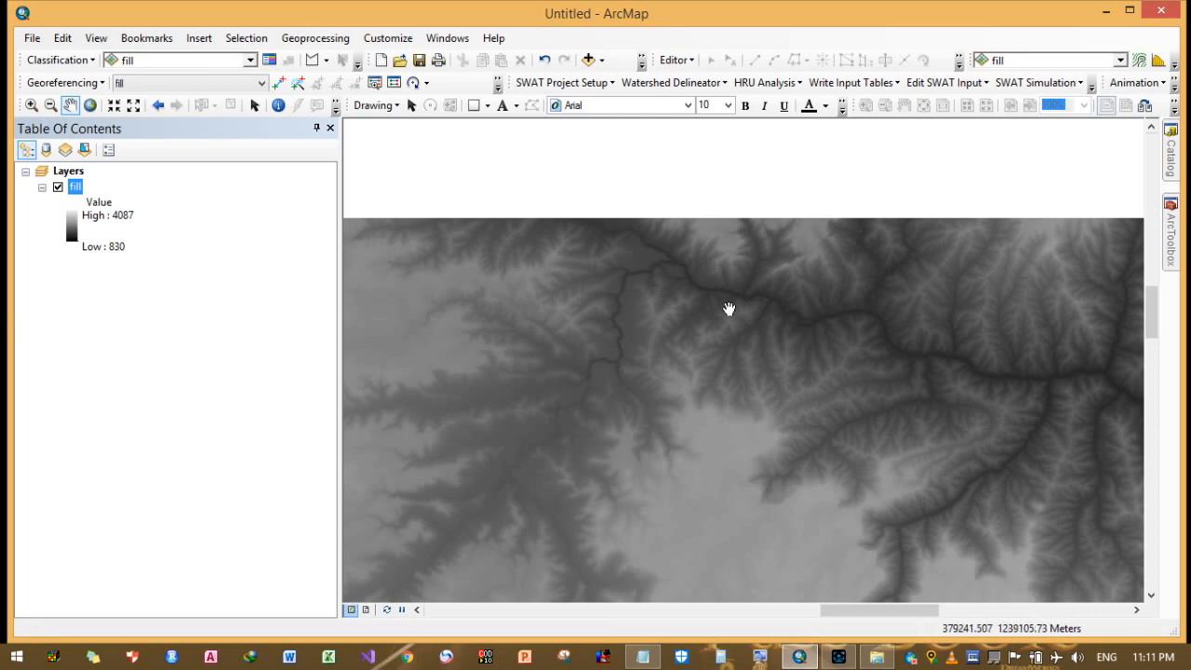
scroll(1019, 351, down, 2)
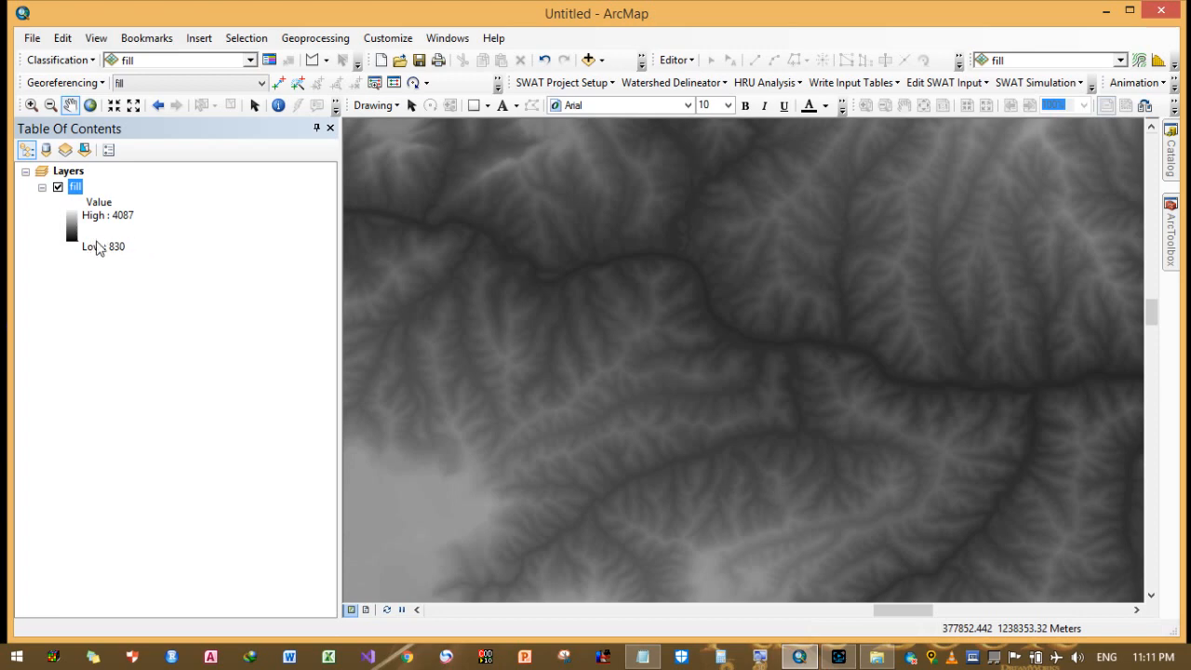
scroll(1015, 359, up, 2)
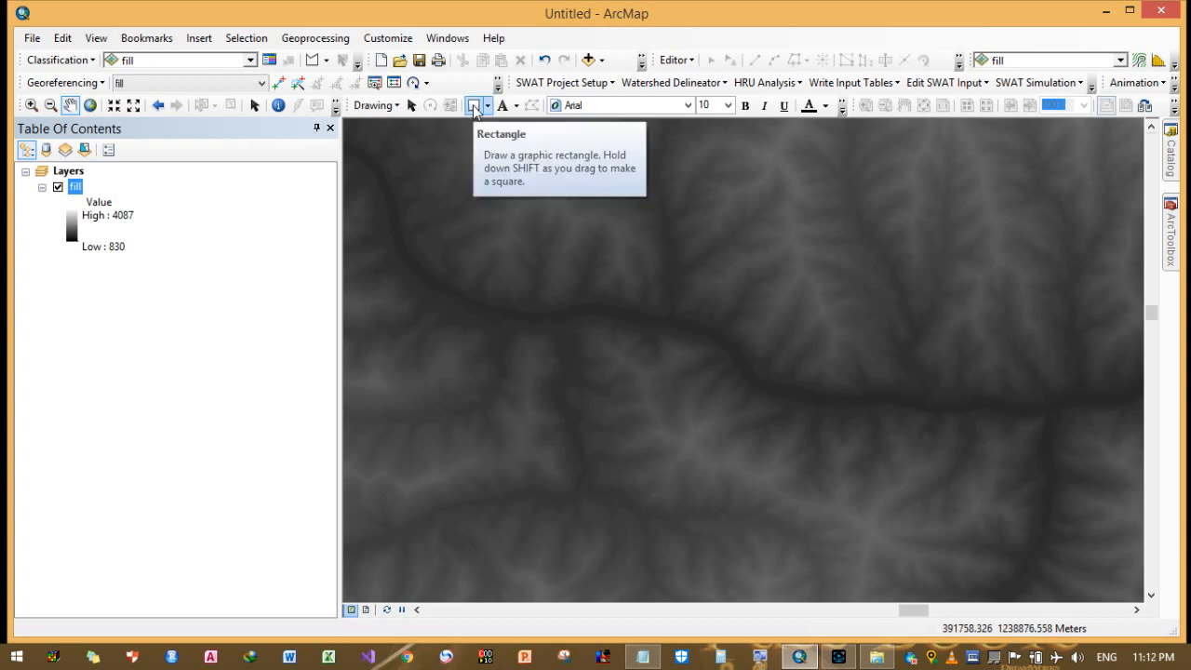
click(488, 105)
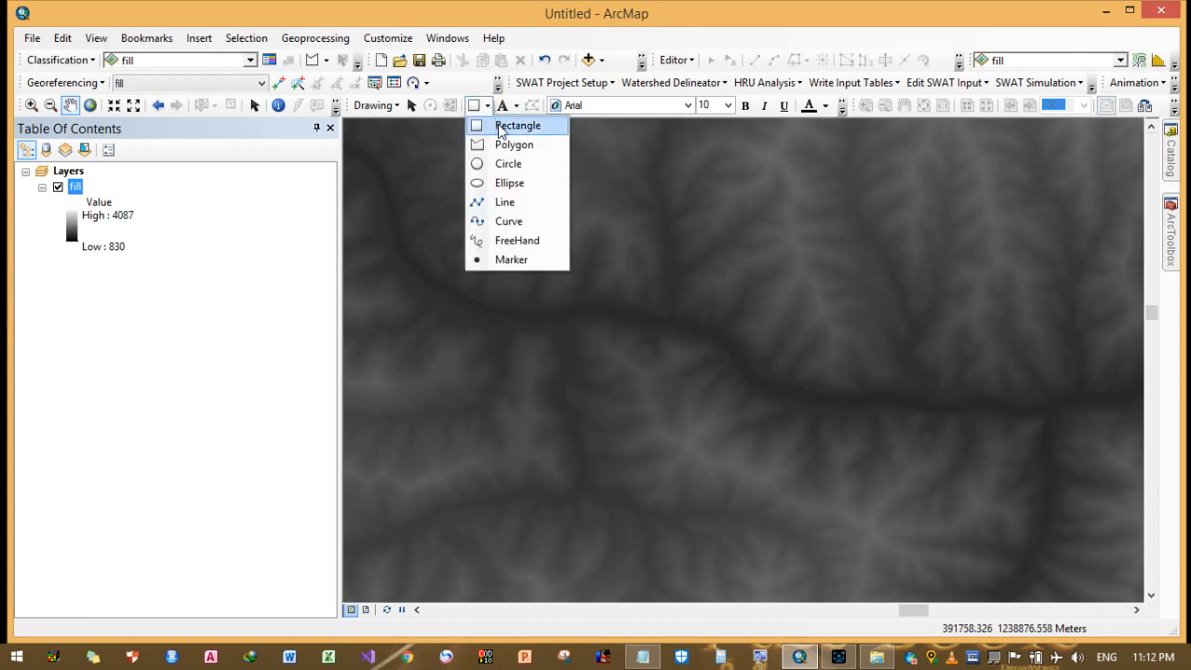
click(502, 126)
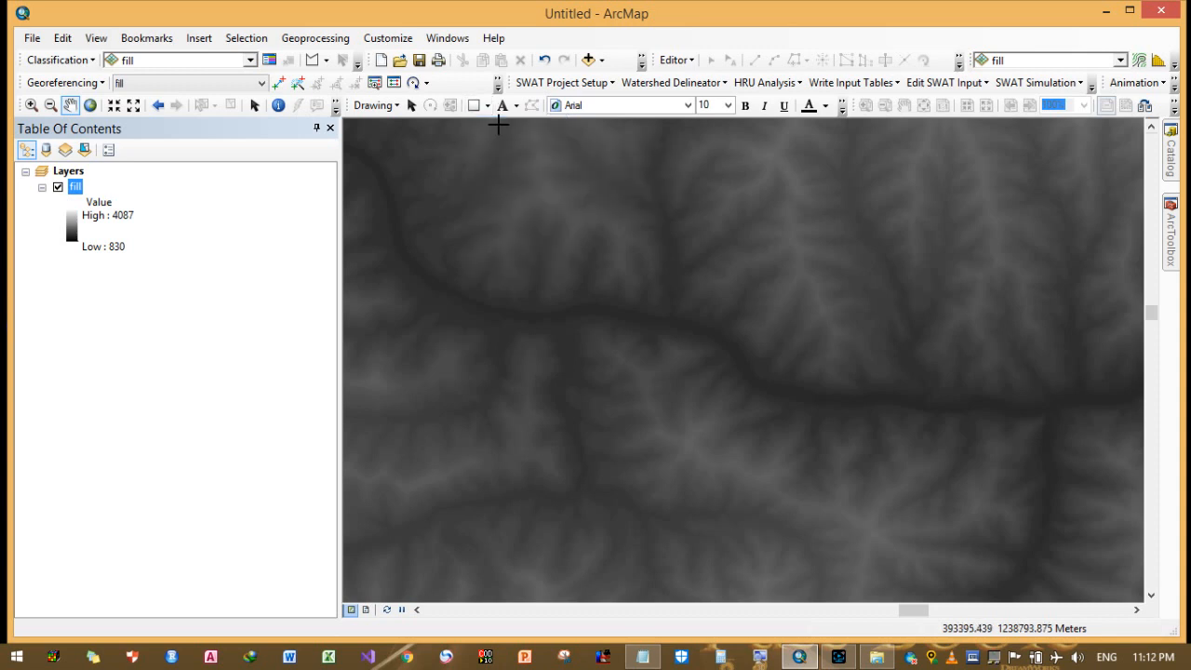
drag(794, 345, 898, 440)
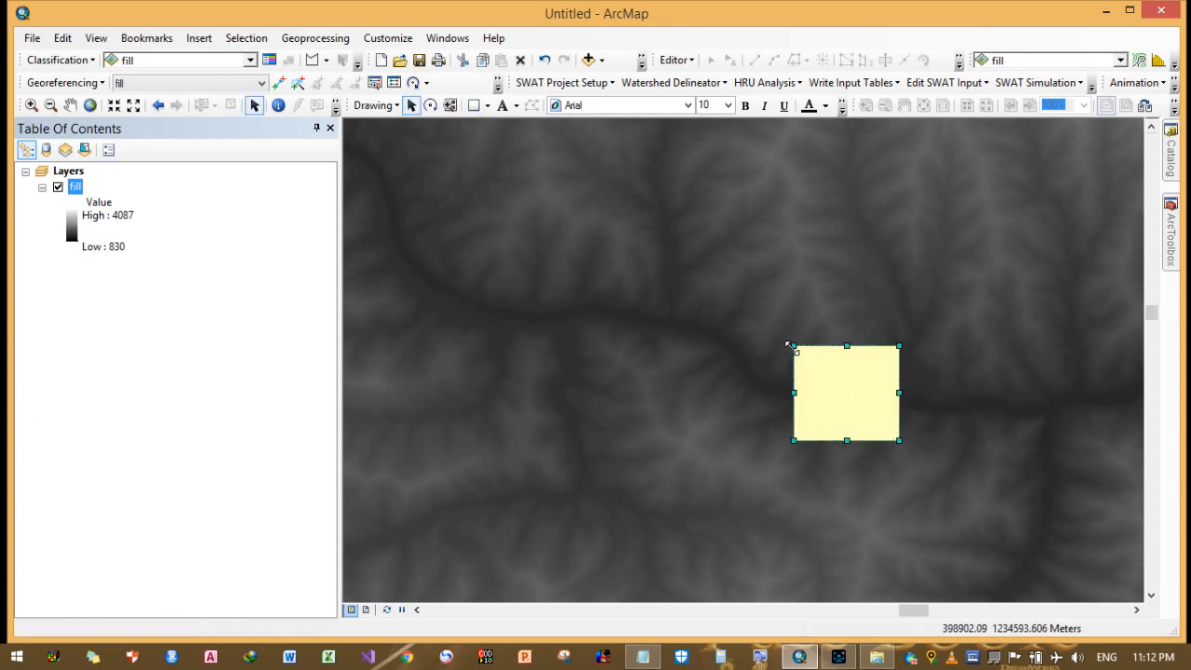
drag(791, 346, 765, 351)
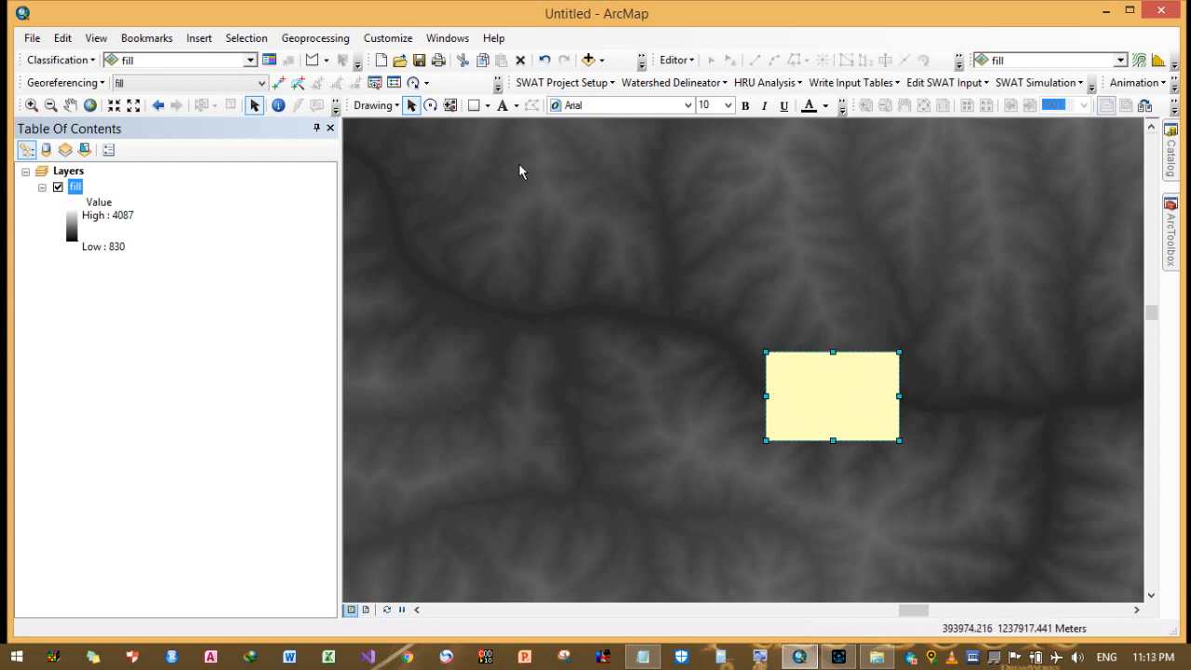
- Convert the selected rectangle graphic to a shapefile named Mask.shp in the Trial folder and add it to the map as a layer
click(396, 105)
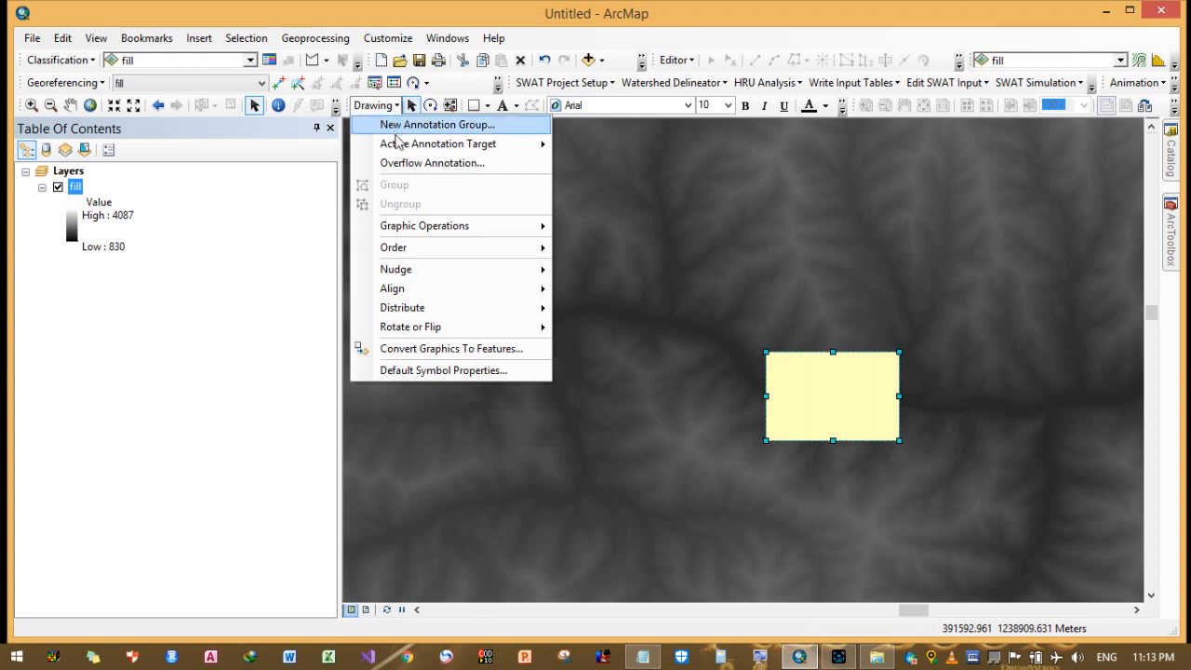
click(481, 349)
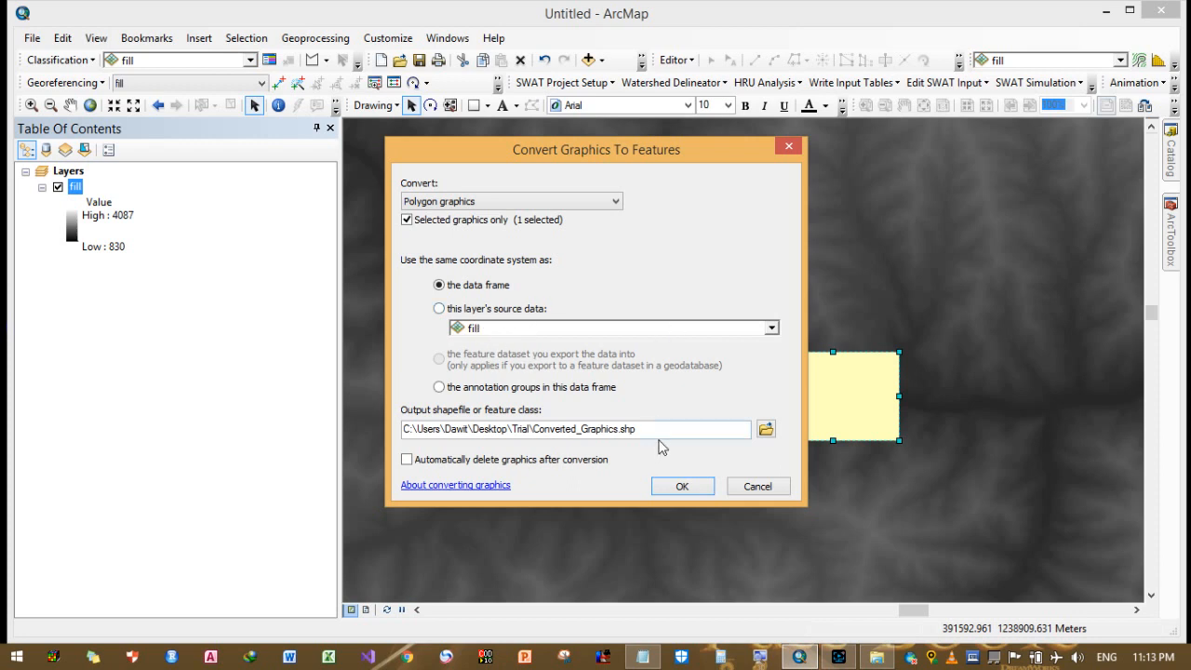
click(764, 429)
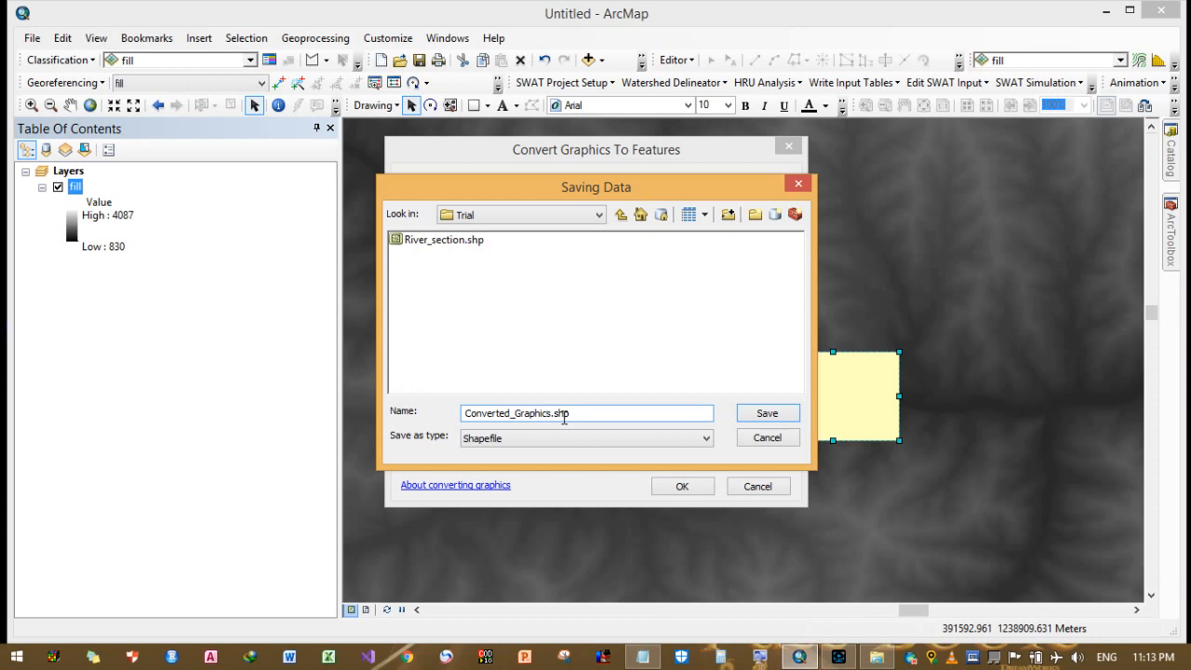
key(BackSpace)
key(BackSpace)
key(BackSpace)
key(BackSpace)
key(BackSpace)
key(BackSpace)
key(BackSpace)
key(BackSpace)
key(BackSpace)
key(BackSpace)
key(BackSpace)
key(BackSpace)
key(BackSpace)
key(BackSpace)
text(C)
text(onver)
text(M)
text(ask)
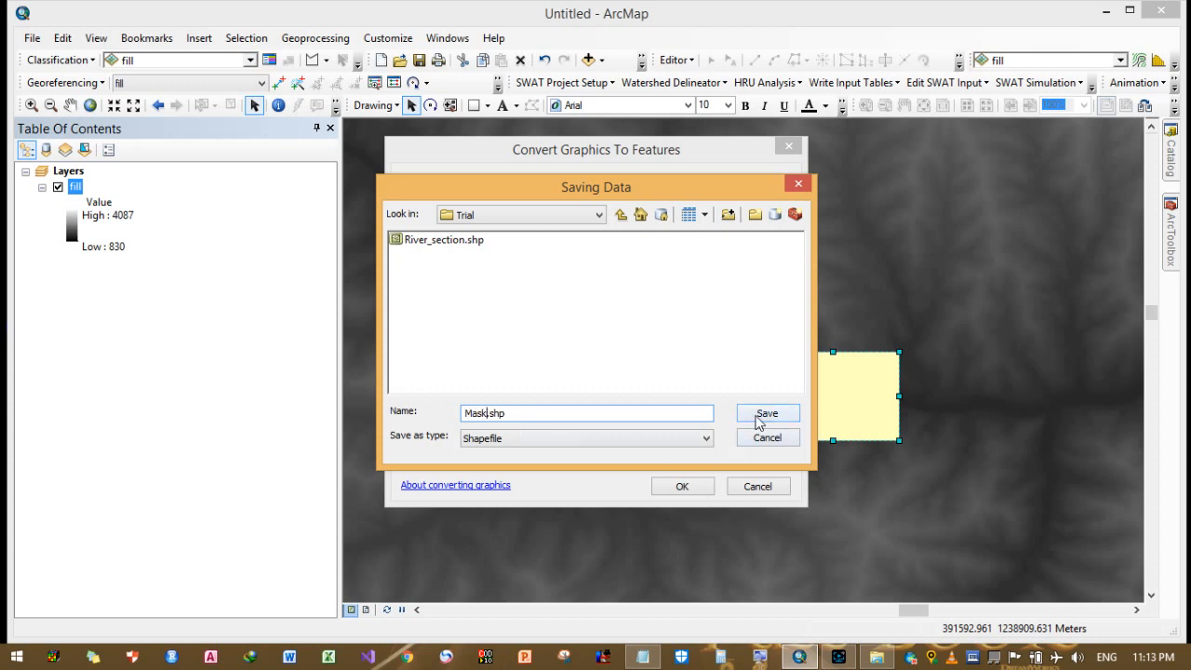
click(755, 417)
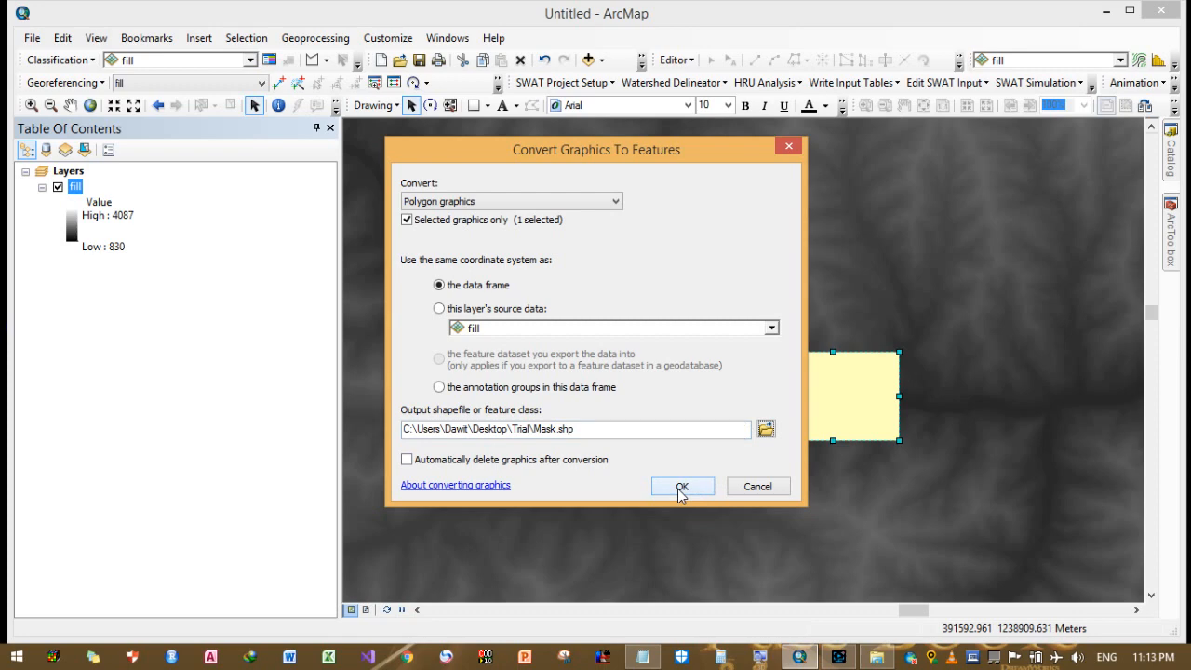
click(680, 489)
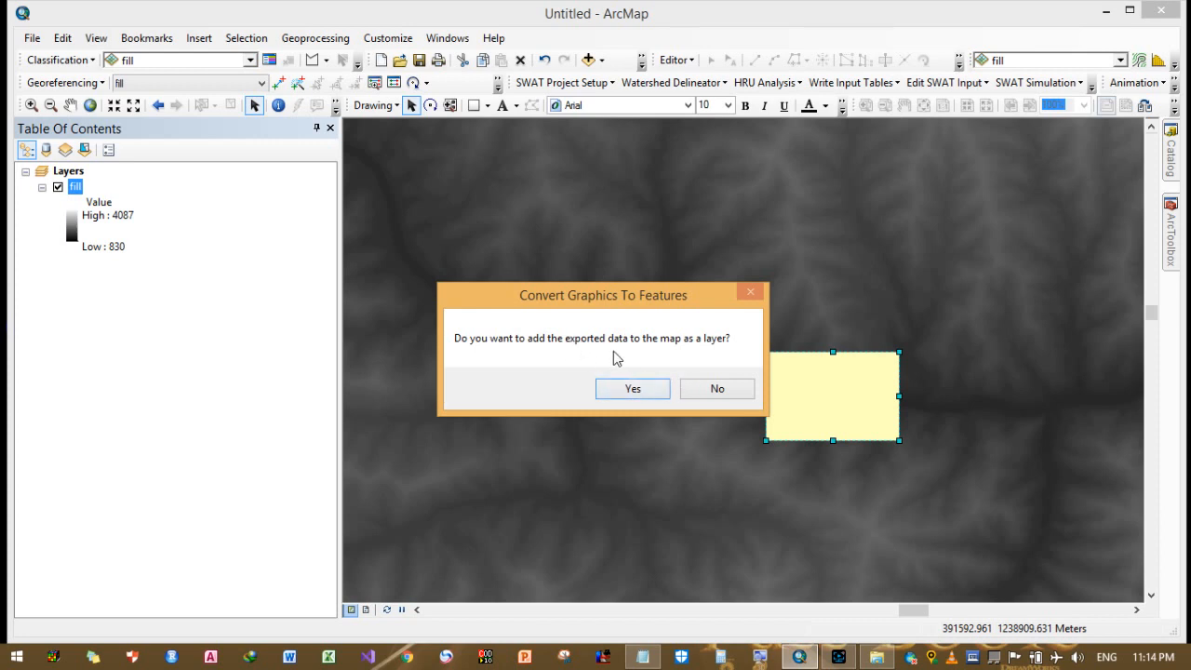
click(655, 389)
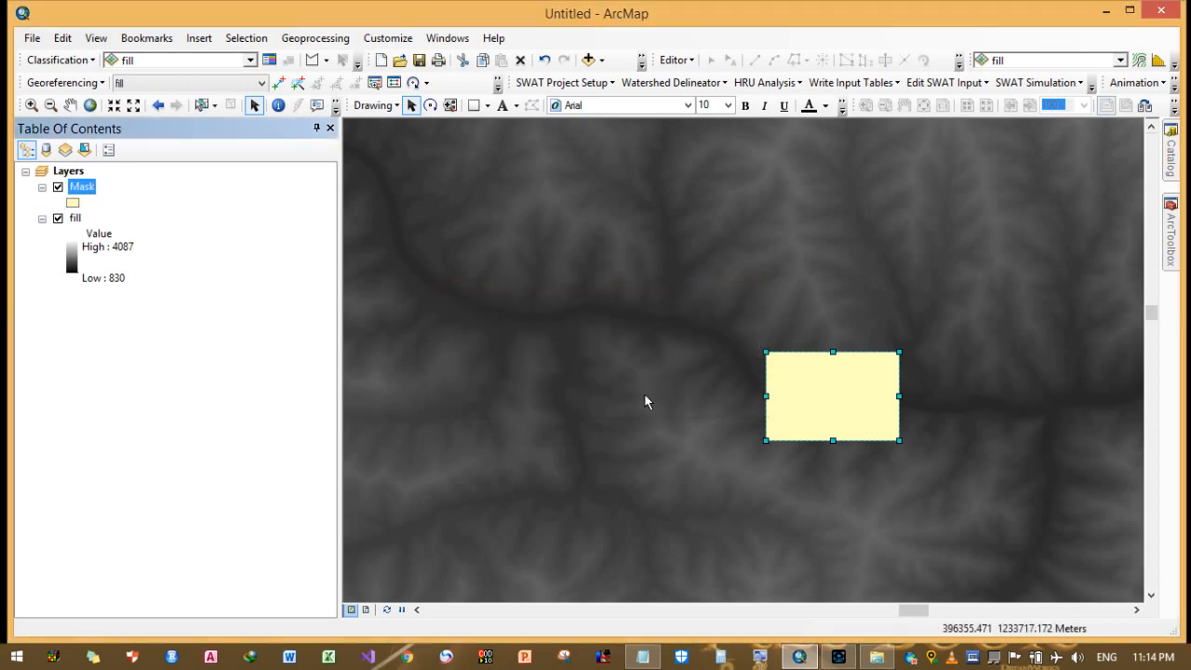
- Delete the original rectangle graphic from the map, keeping the Mask layer
right_click(817, 385)
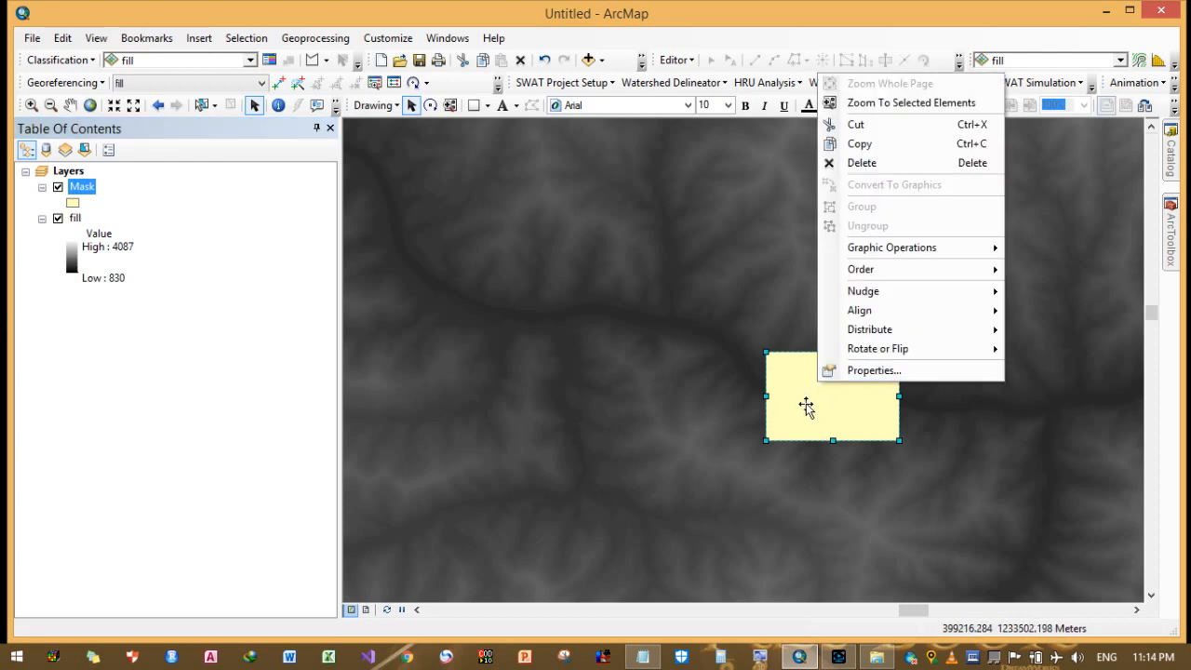
key(Escape)
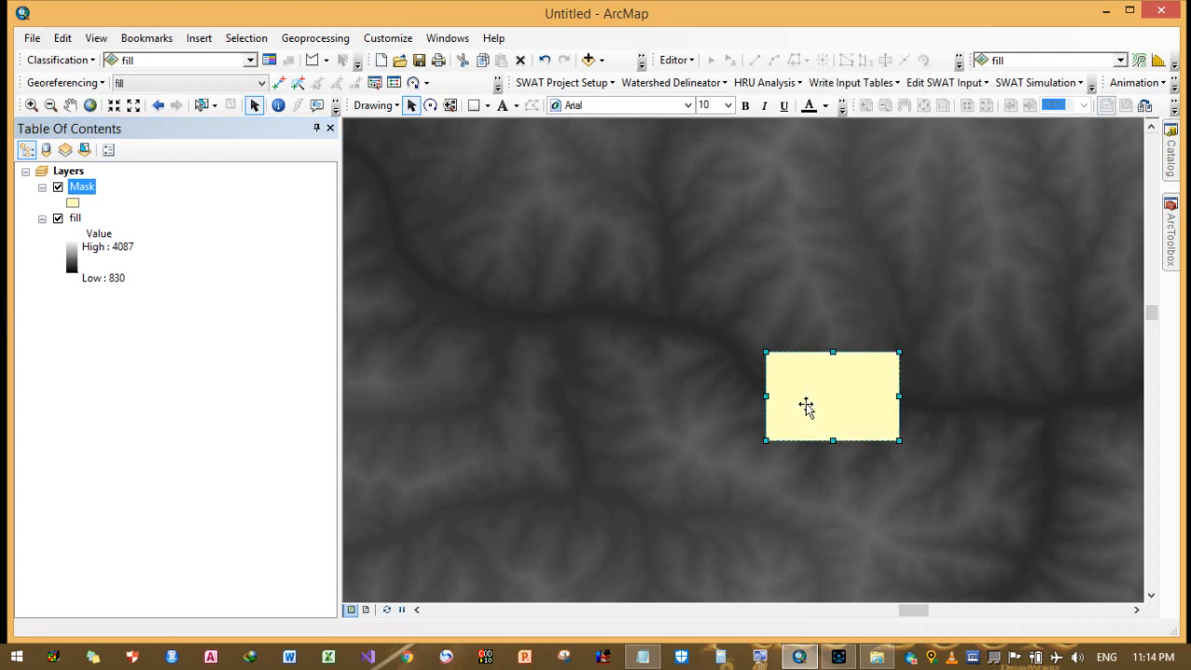
key(Delete)
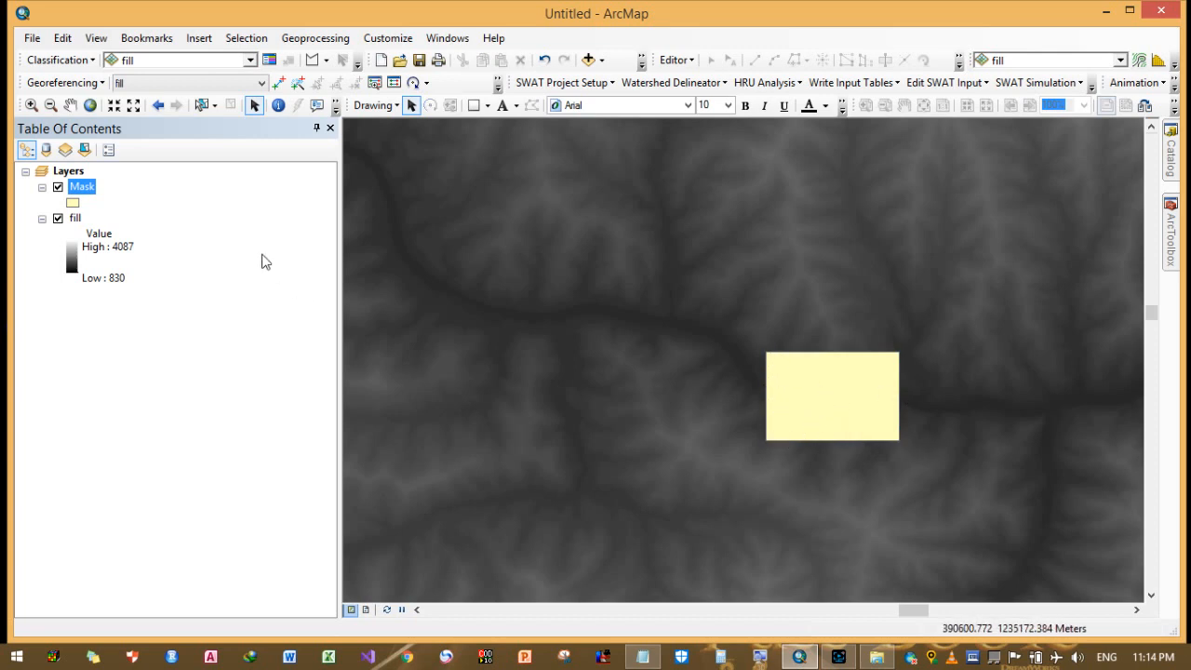
- Add a Double field named Elevation with precision 12 and scale 5 to the Mask layer's attribute table, and close the table
right_click(82, 189)
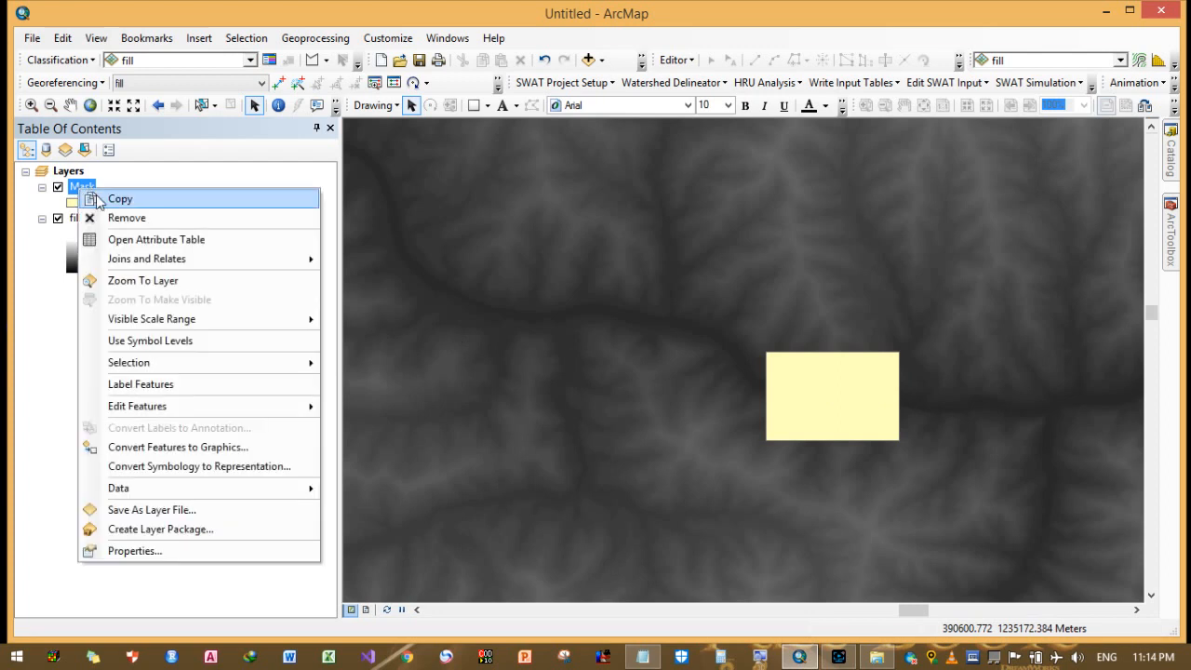
click(124, 240)
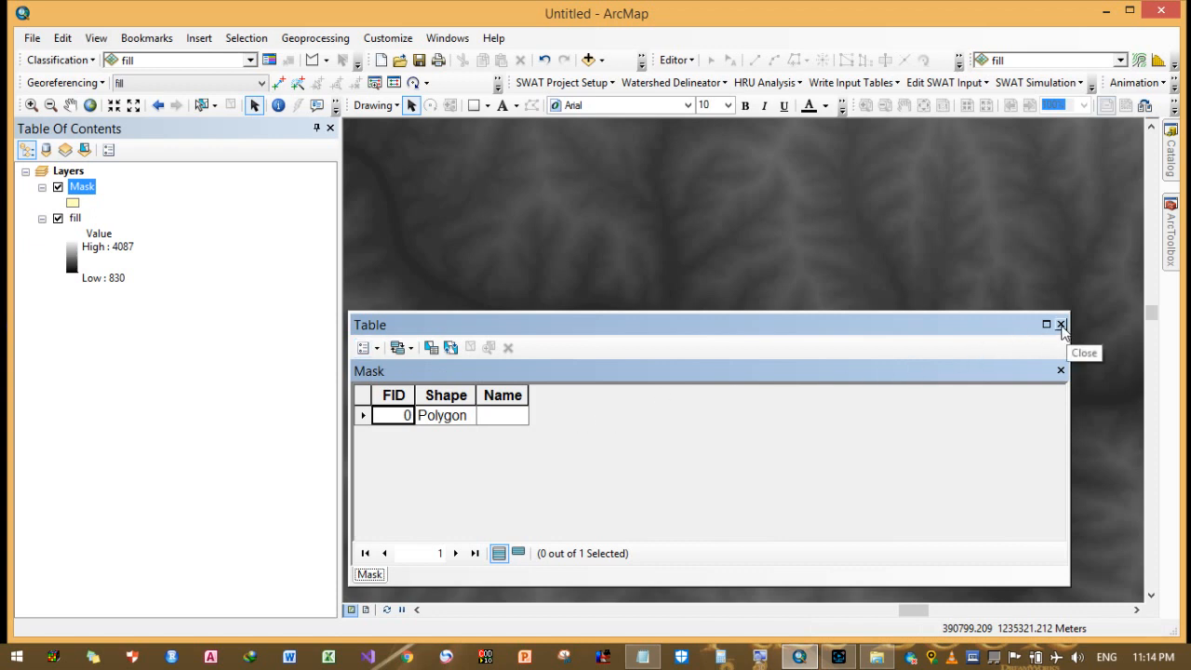
click(375, 348)
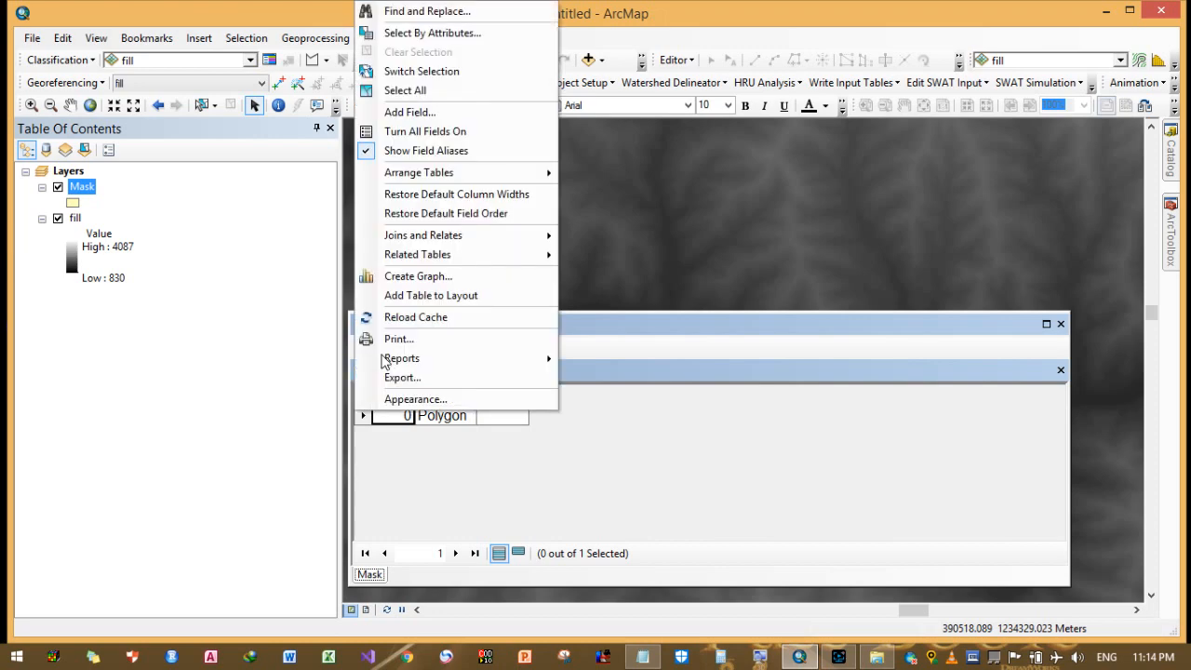
click(435, 119)
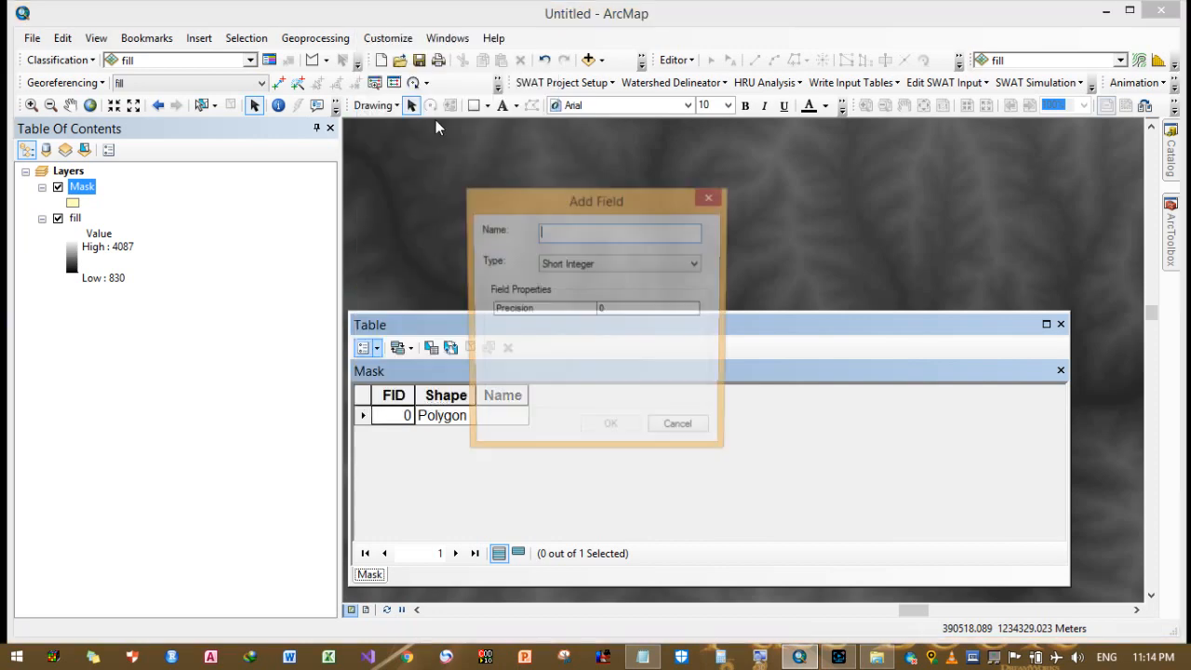
text(Elevation)
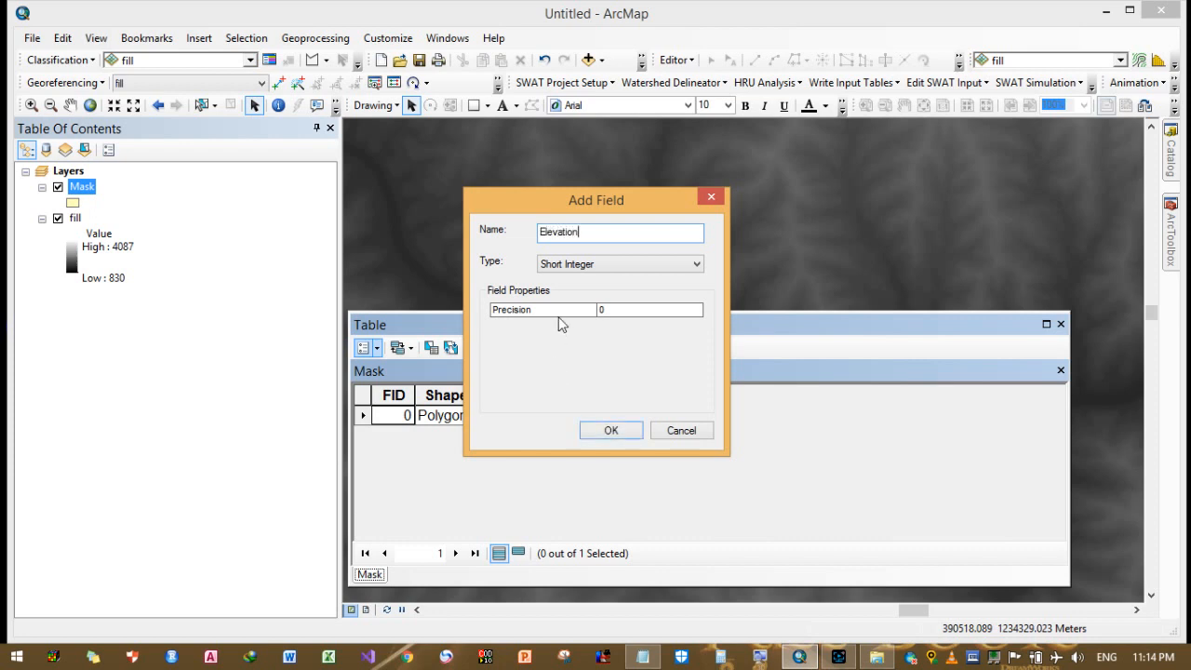
click(624, 266)
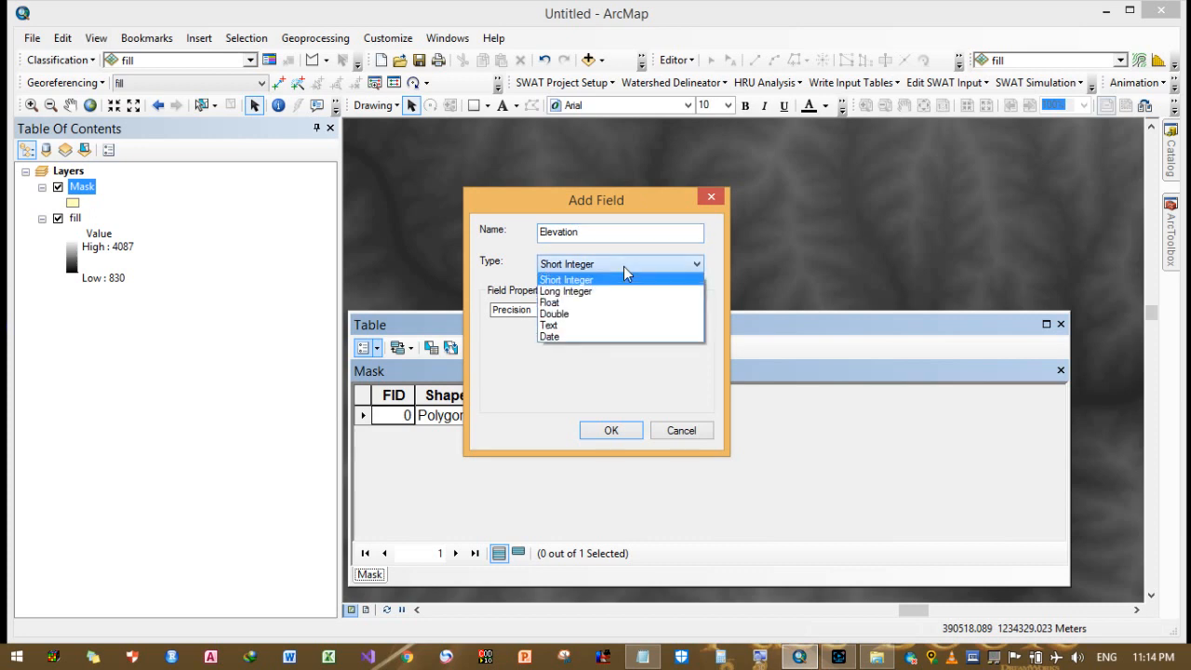
click(608, 314)
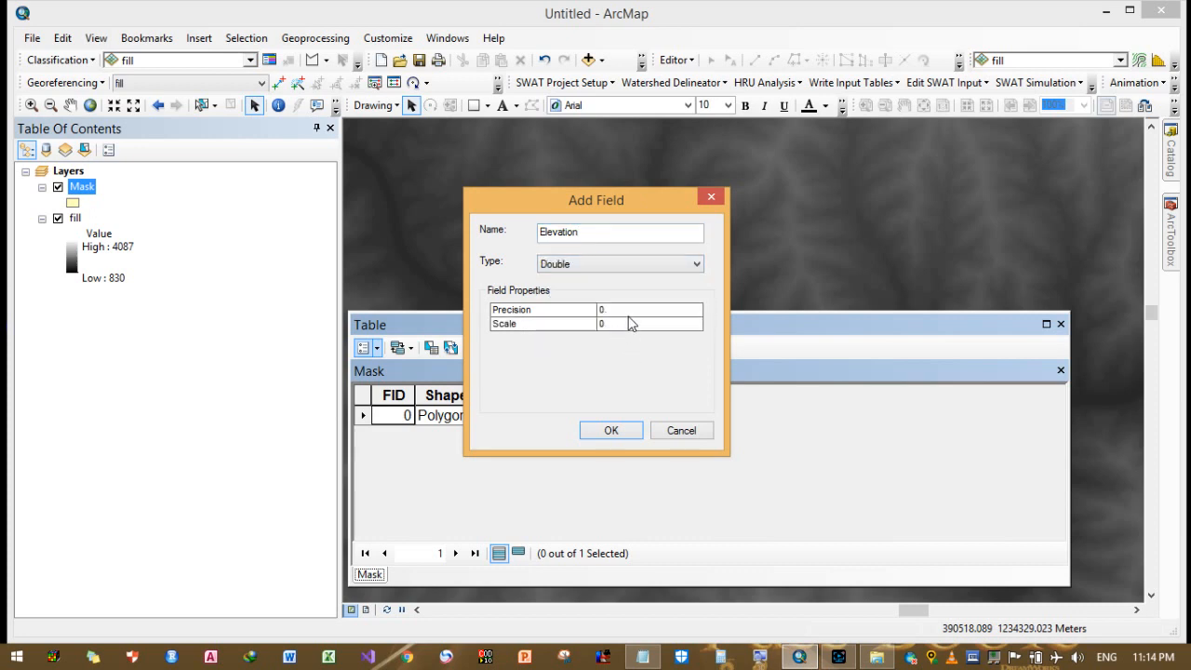
click(627, 313)
text(12)
click(629, 323)
text(5)
click(624, 439)
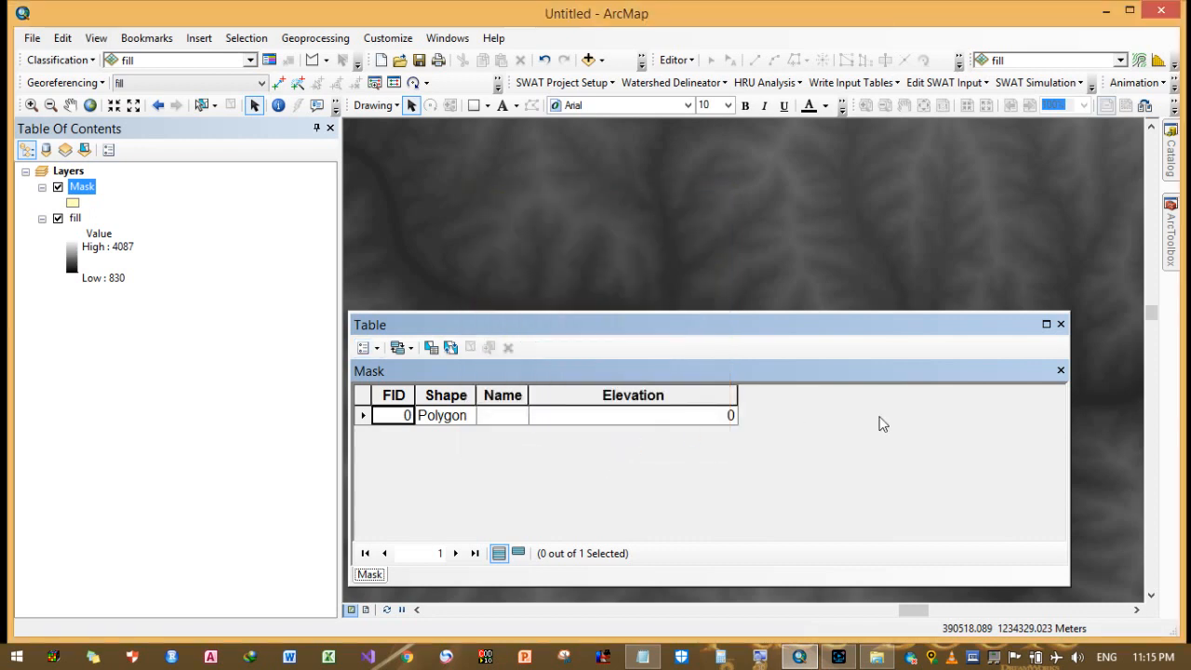
click(1060, 324)
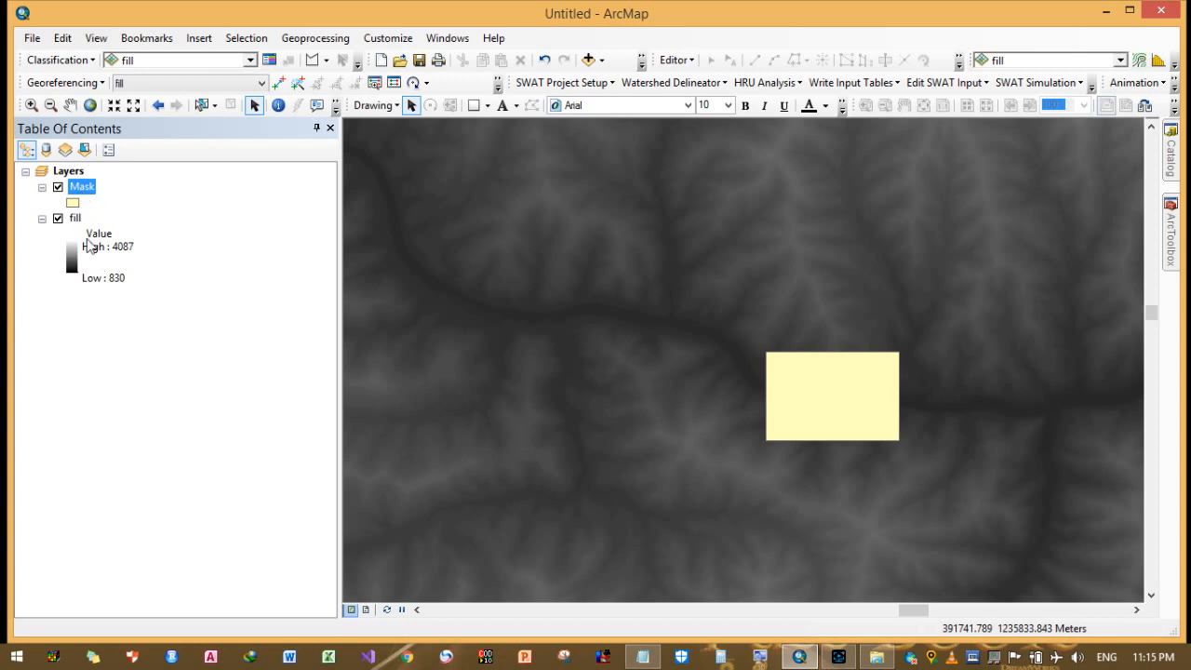
click(140, 338)
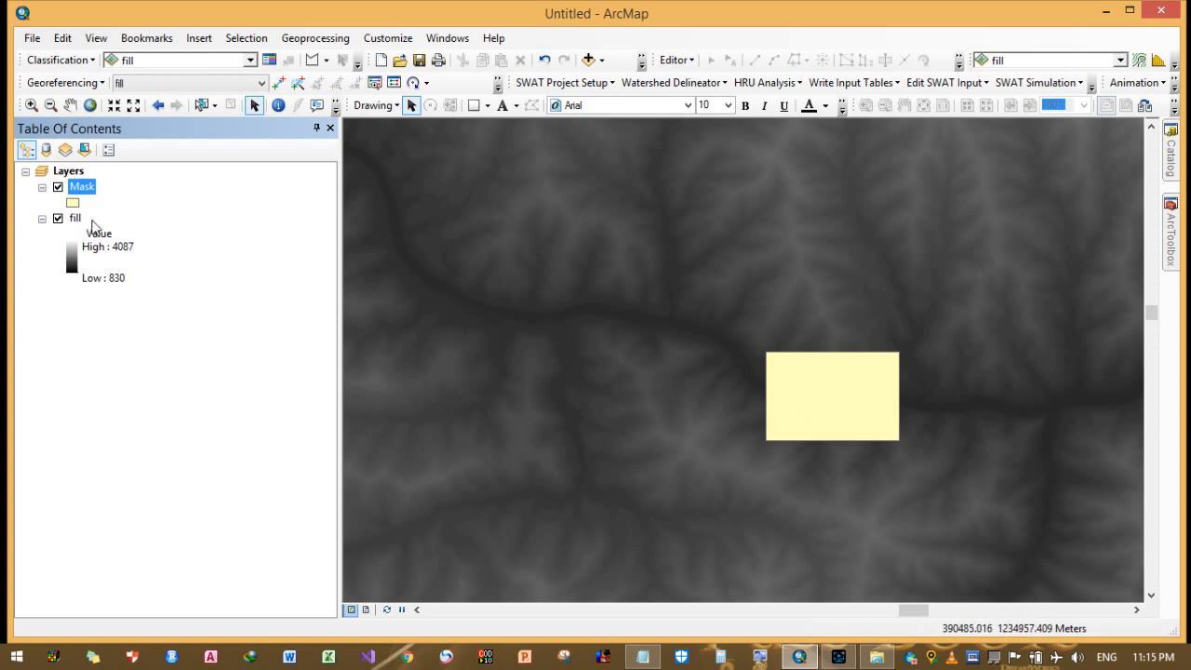
- Open the Extract by Mask tool from the Extraction toolset of Spatial Analyst Tools
click(1175, 256)
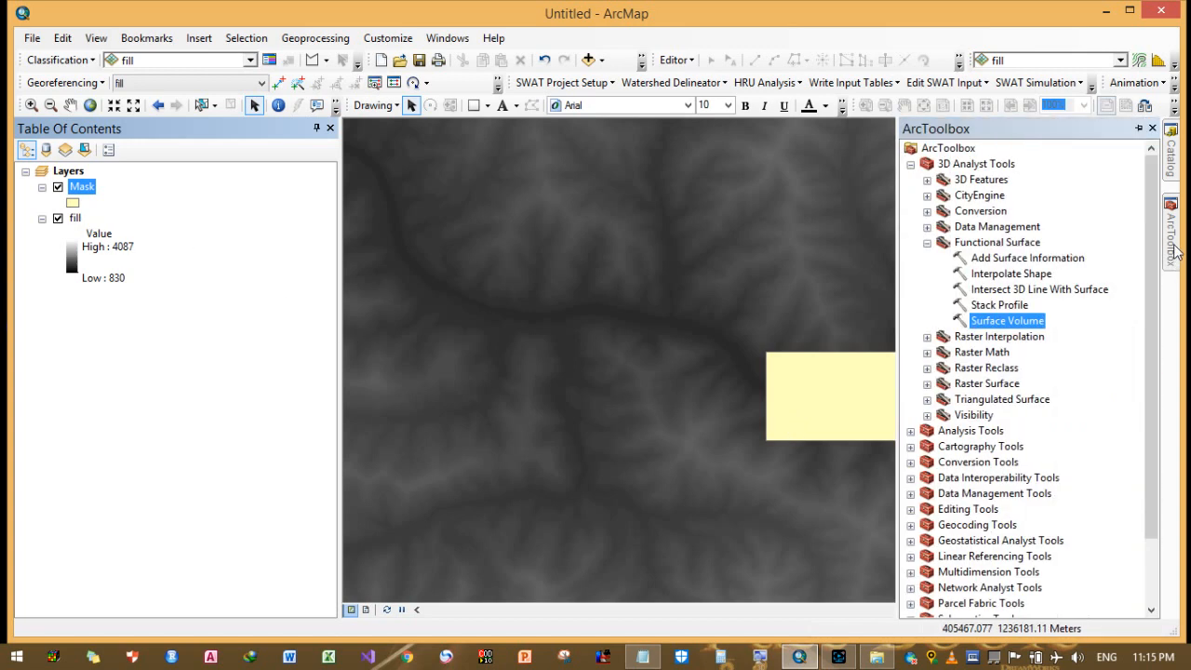
click(927, 242)
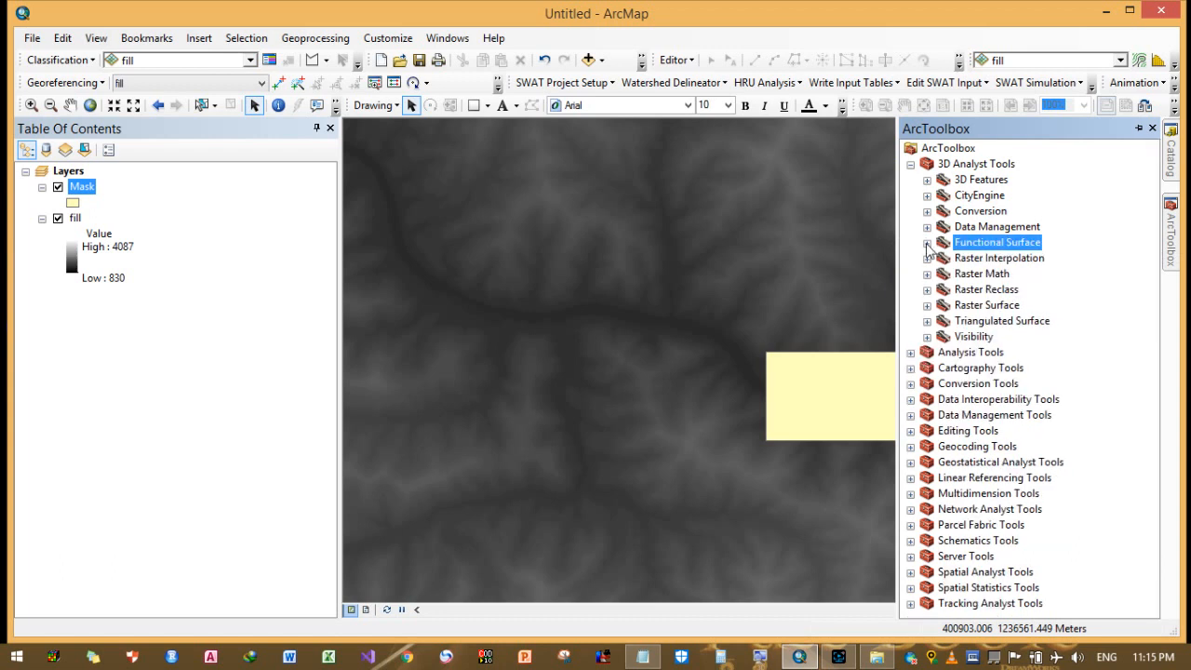
click(909, 164)
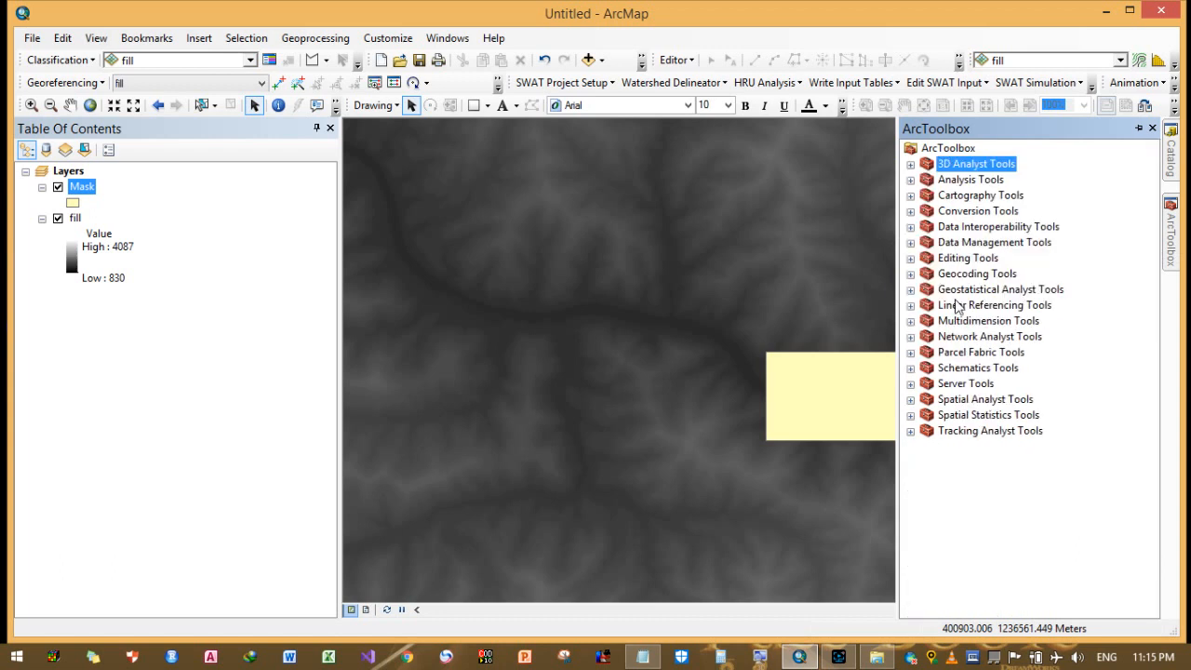
click(910, 399)
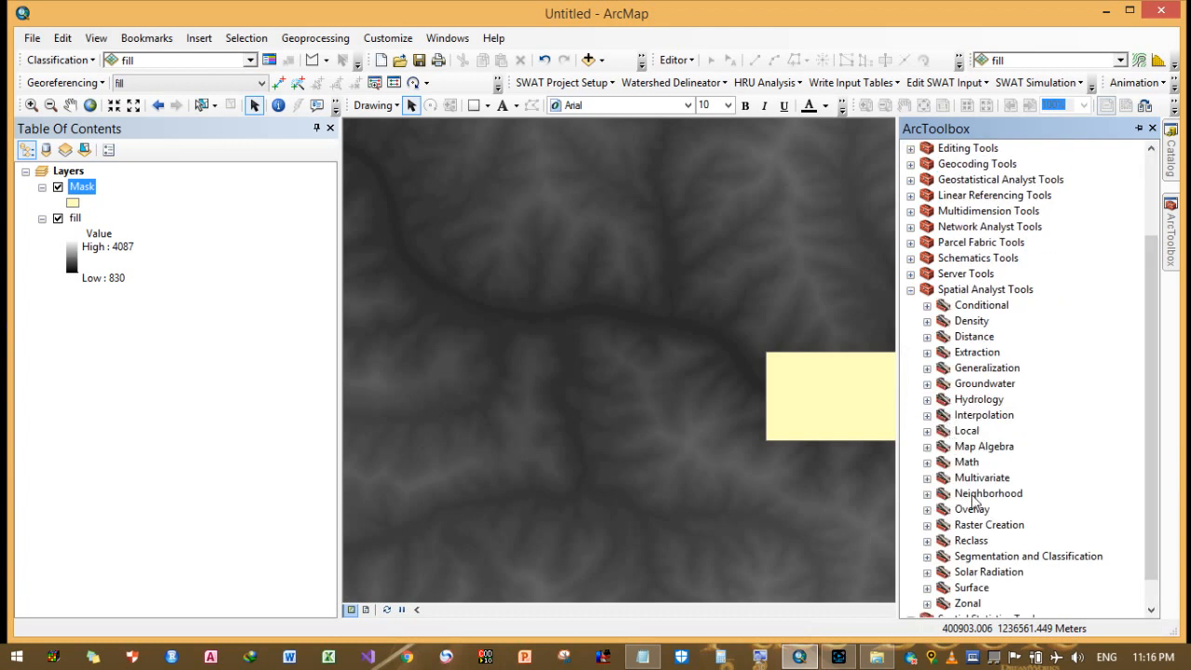
click(926, 353)
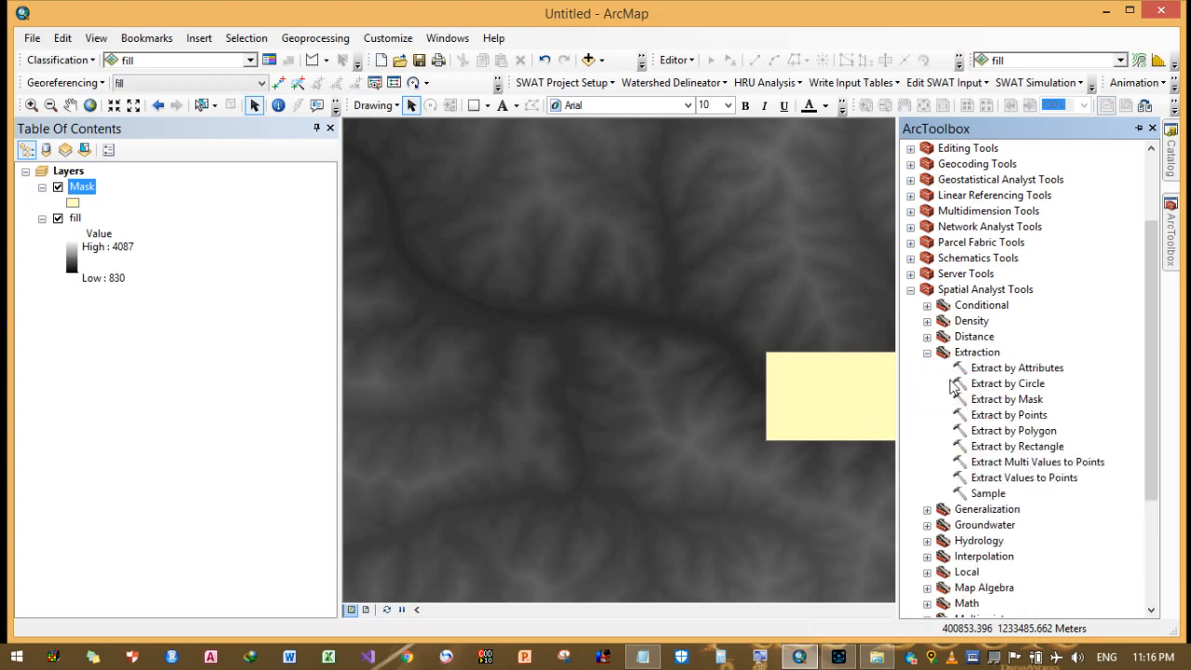
click(1015, 400)
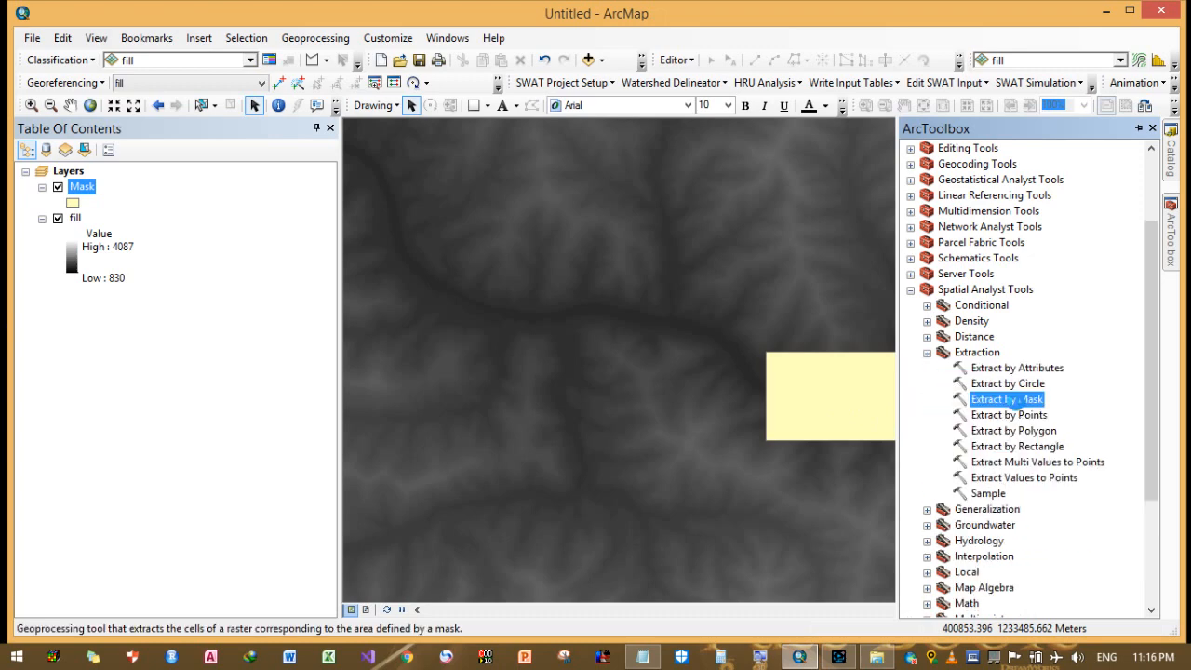
double_click(1015, 400)
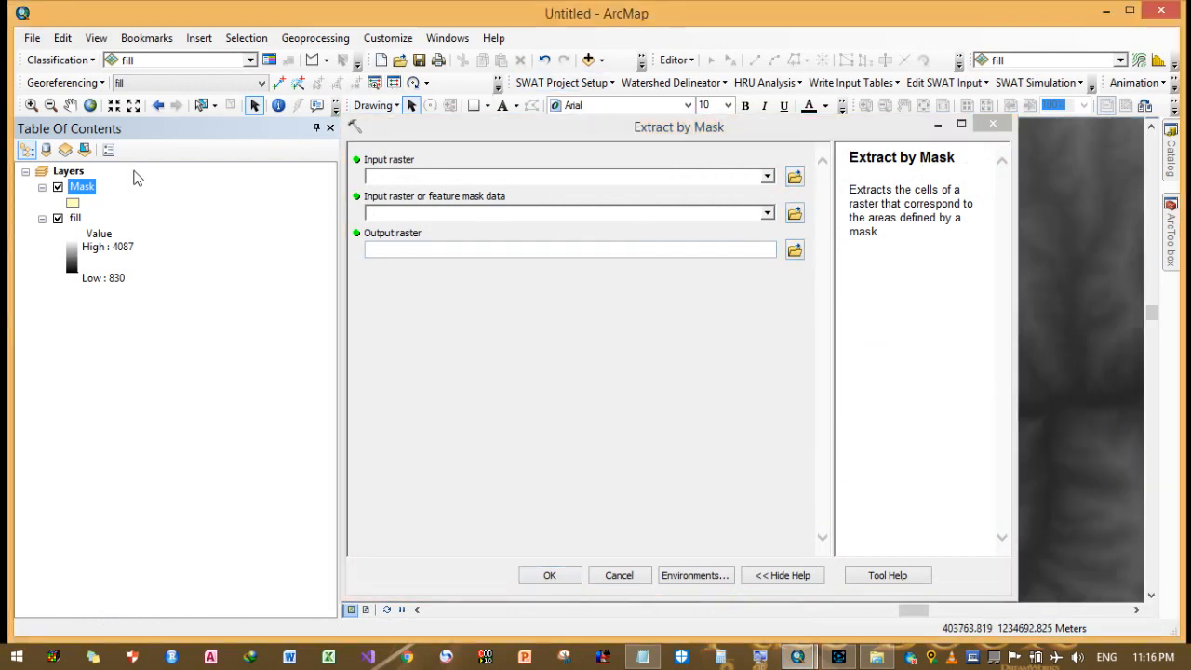
- Set fill as the input raster and the Mask layer as the feature mask data for Extract by Mask
drag(75, 218, 400, 175)
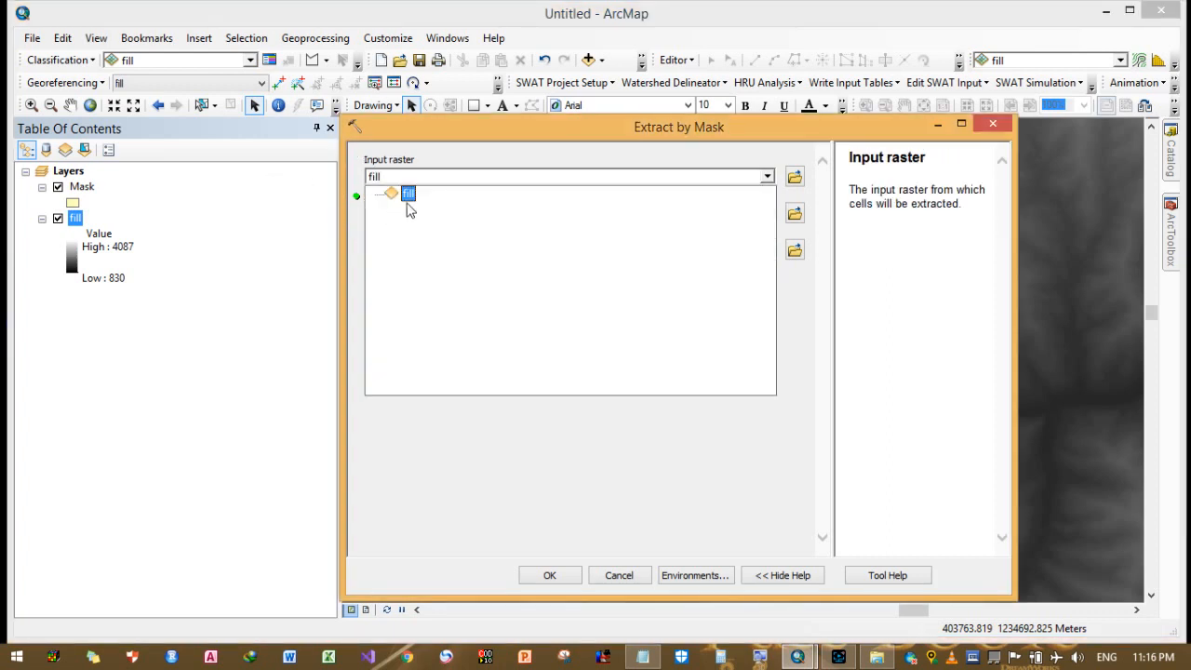
click(407, 194)
right_click(378, 216)
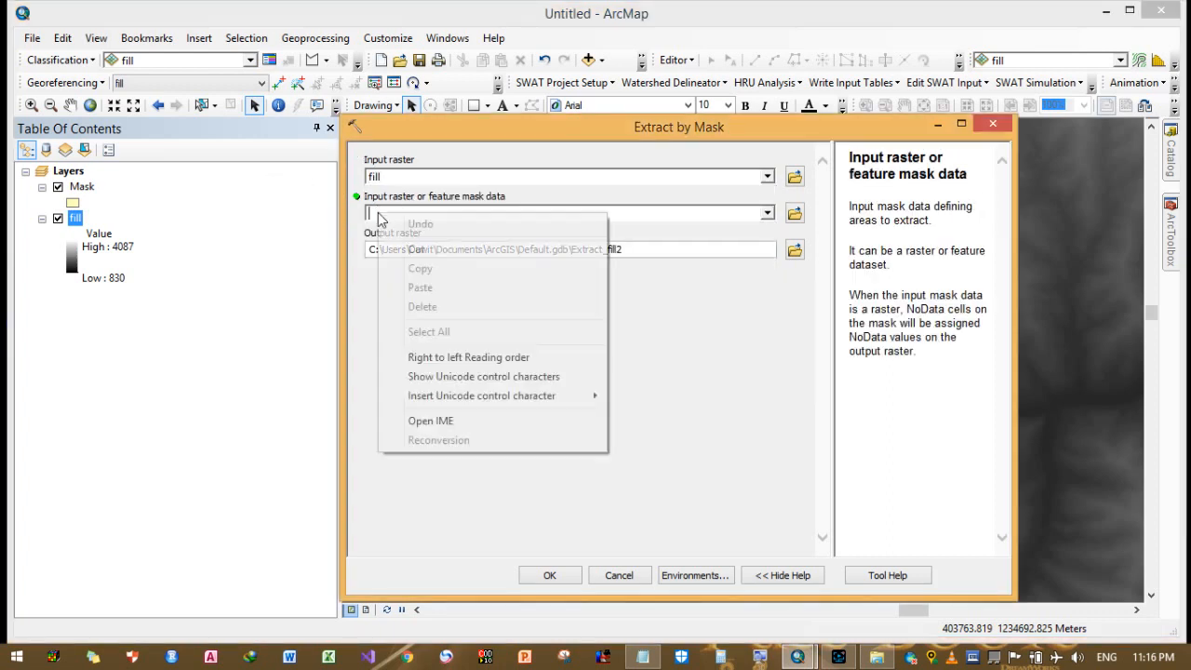
drag(91, 193, 378, 208)
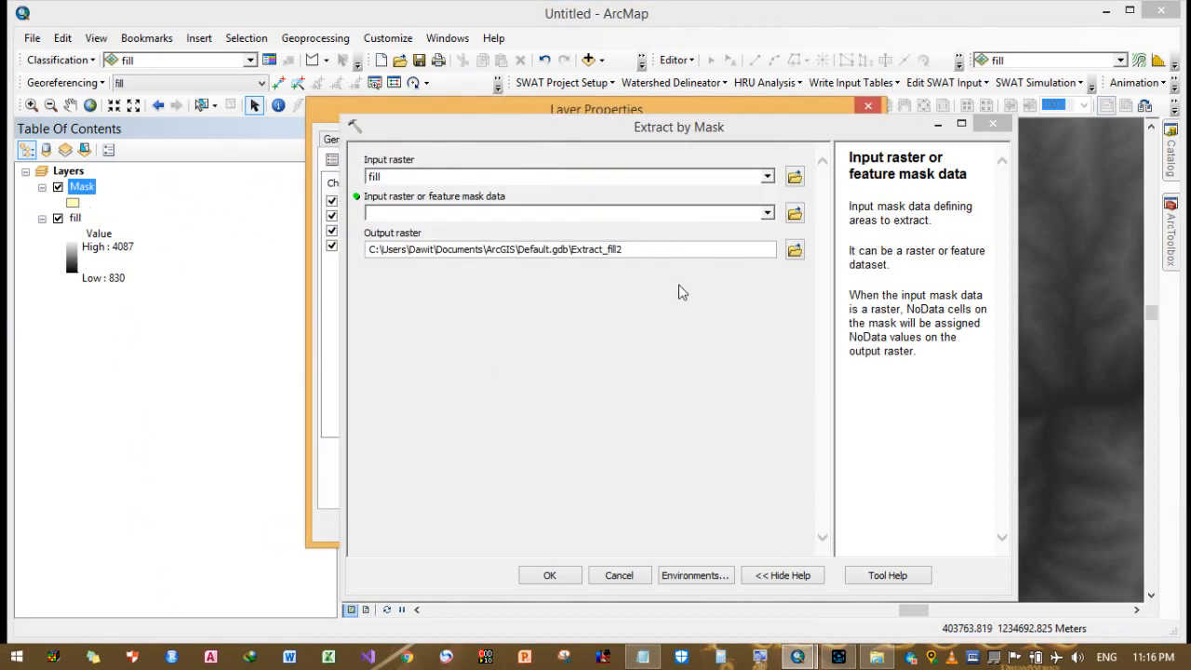
click(814, 107)
click(864, 104)
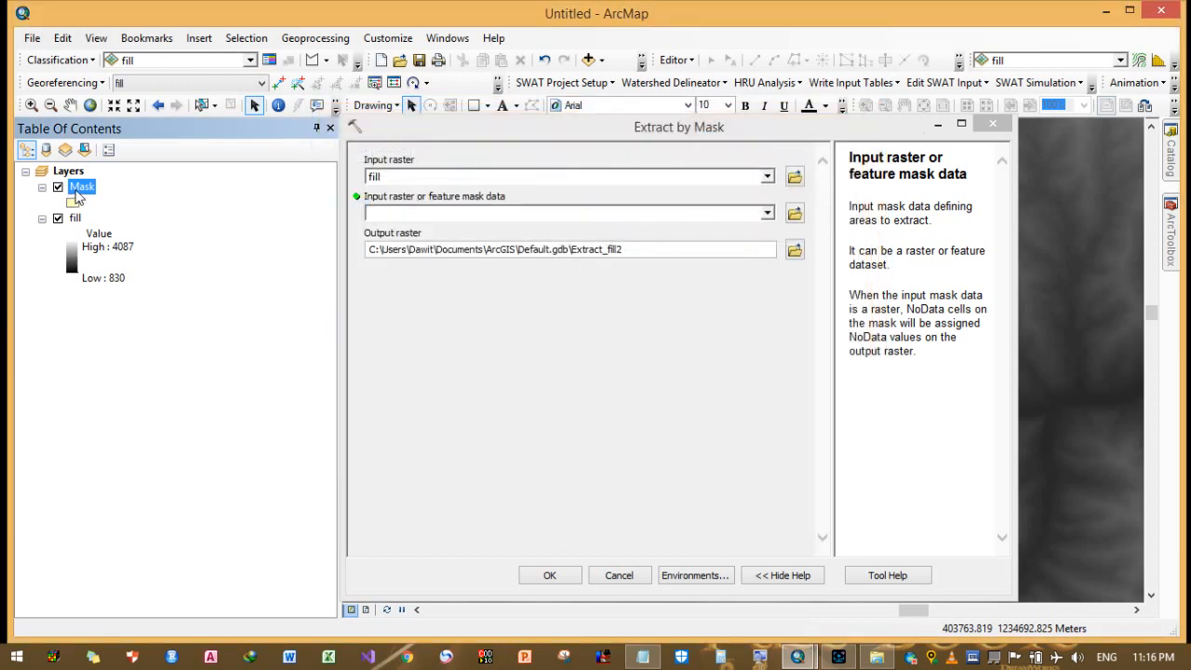
drag(78, 190, 377, 213)
- Name the output raster Extracted in the Trial folder and run the mask extraction
click(794, 249)
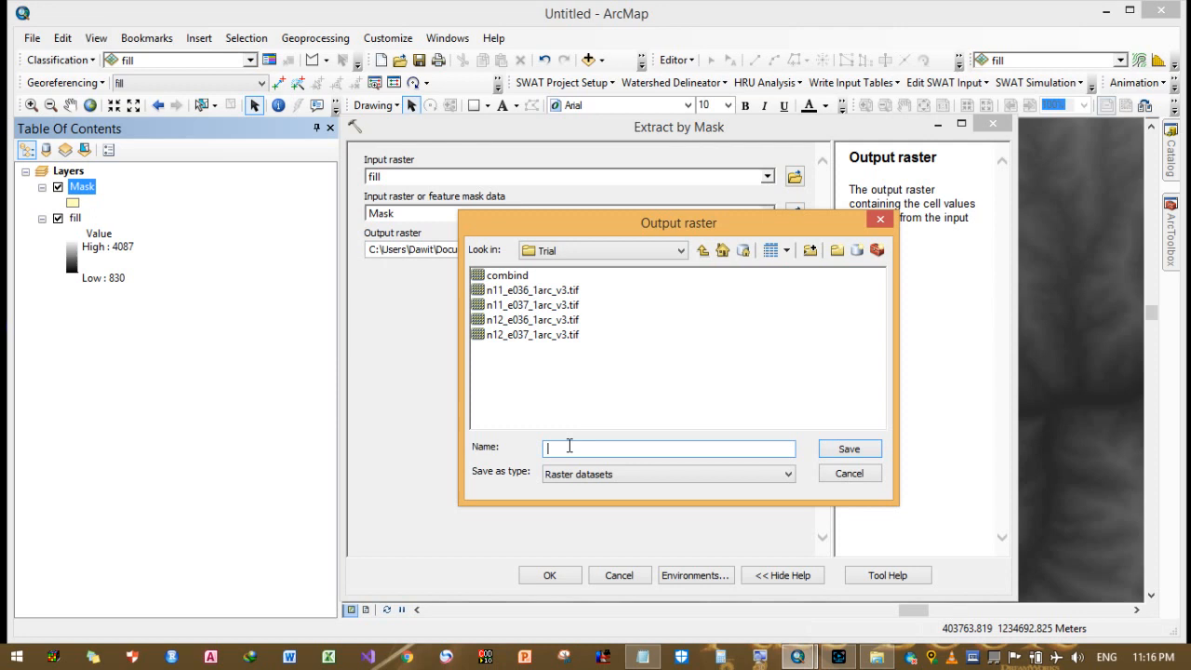
text(E)
click(779, 477)
click(840, 453)
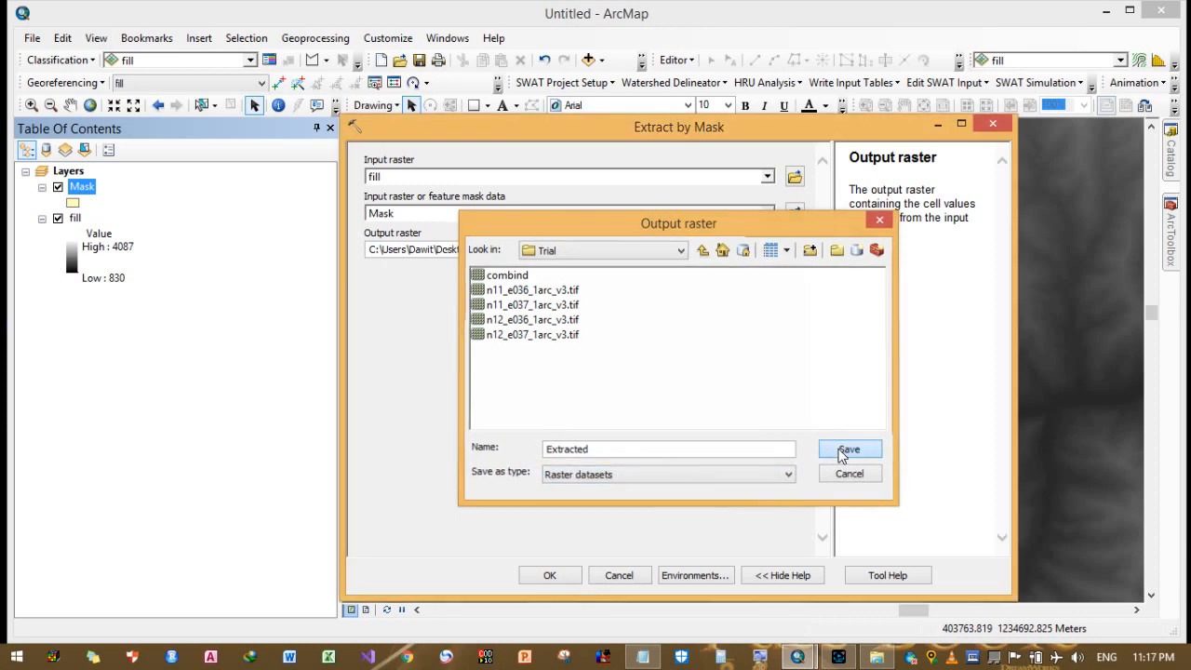
click(846, 450)
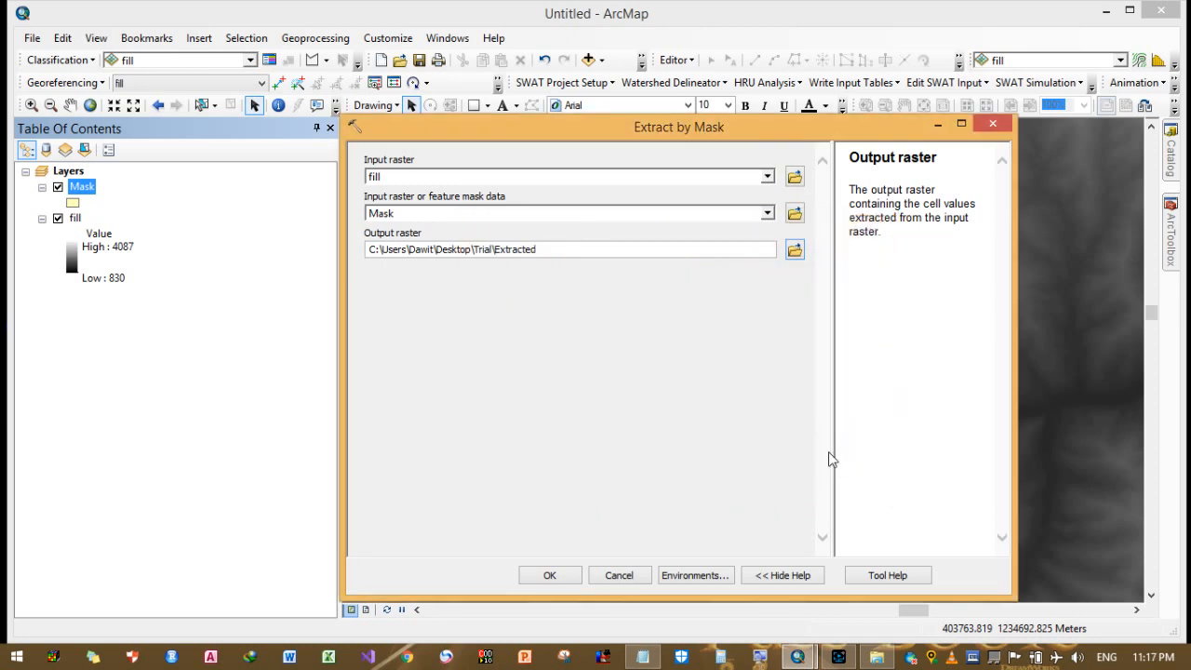
click(550, 575)
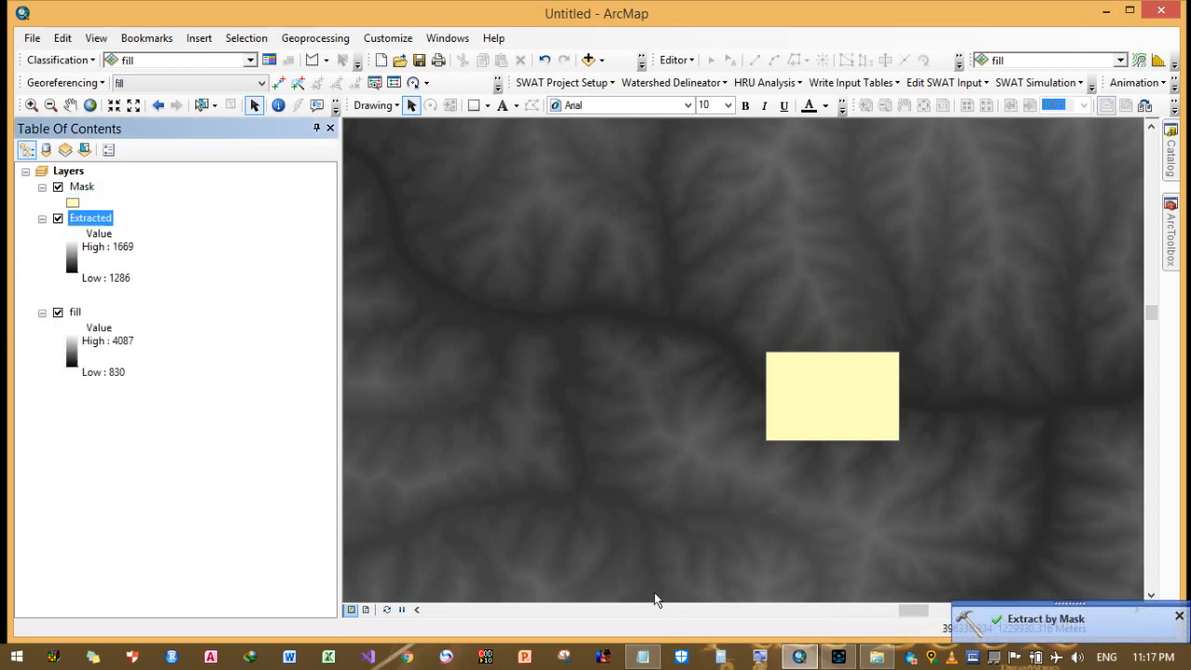
key(XF86AudioRaiseVolume)
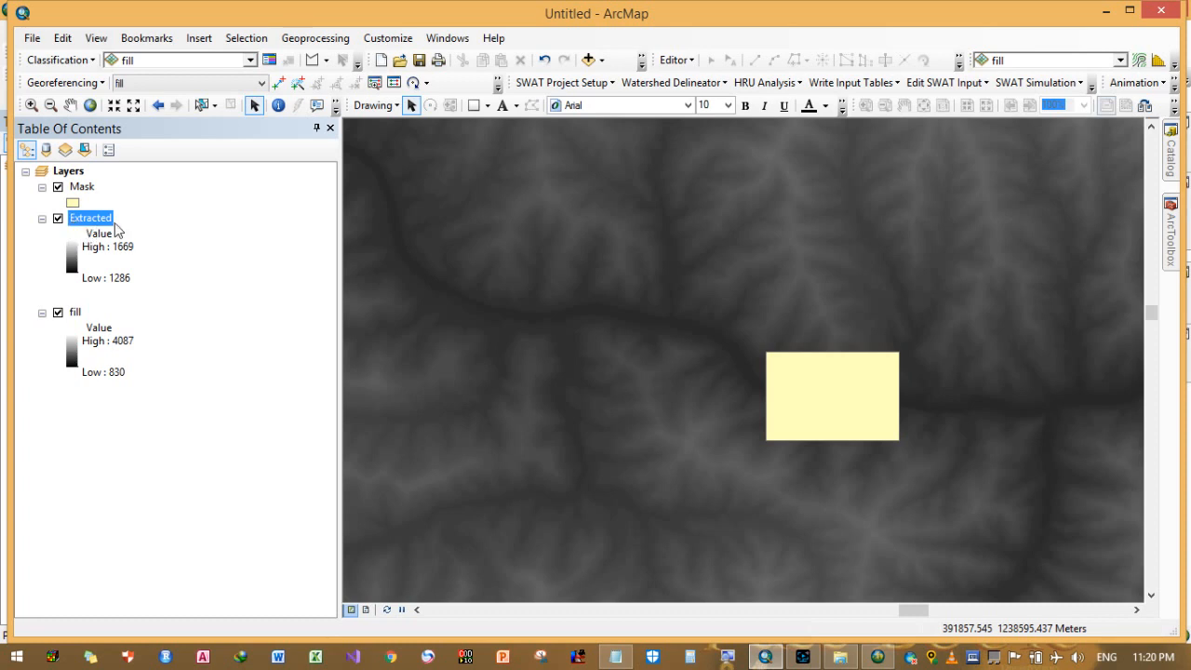
- Turn off the fill layer and remove it from the map
click(57, 313)
click(75, 314)
right_click(74, 313)
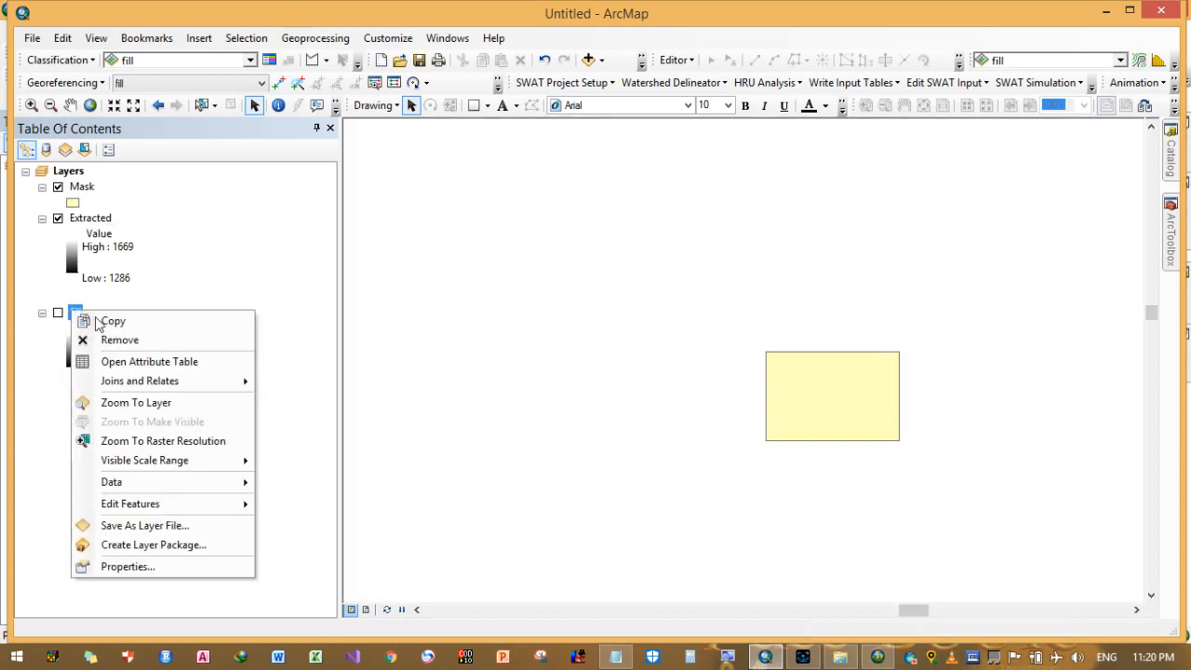
click(120, 339)
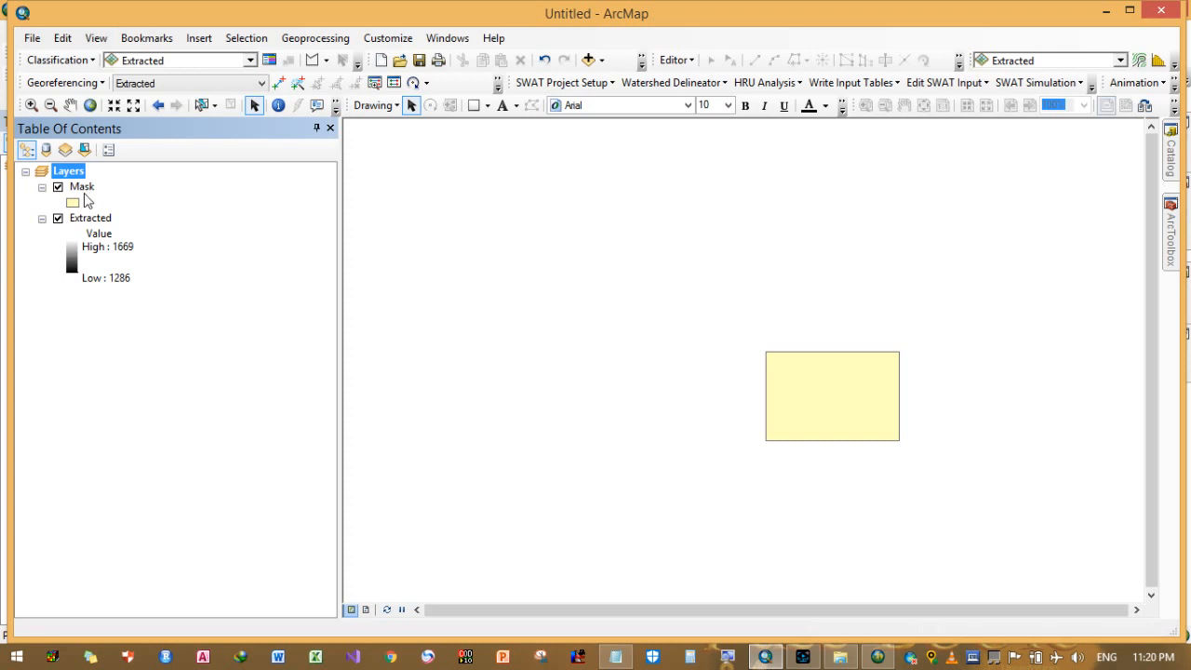
right_click(86, 188)
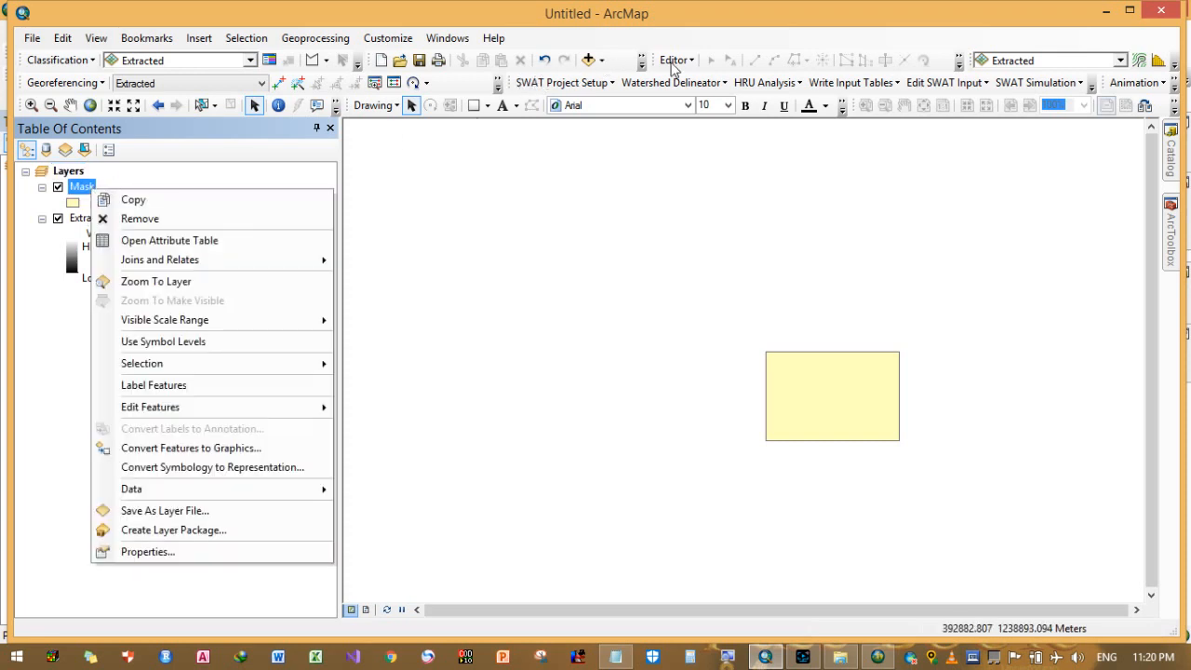
click(52, 352)
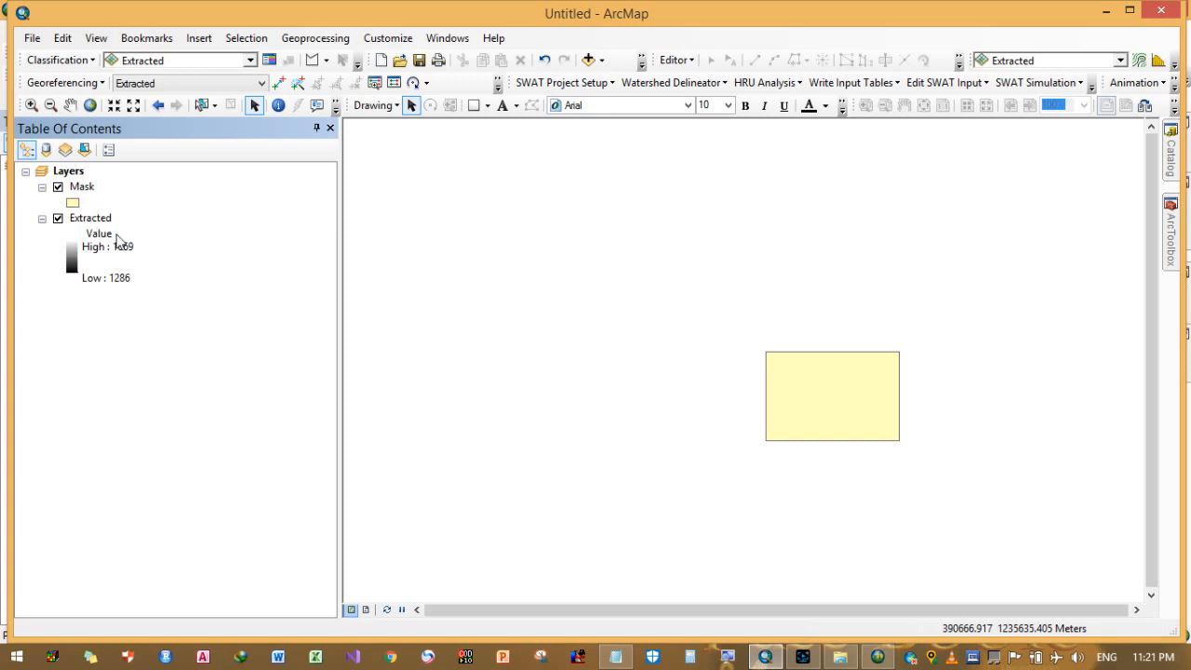
click(83, 191)
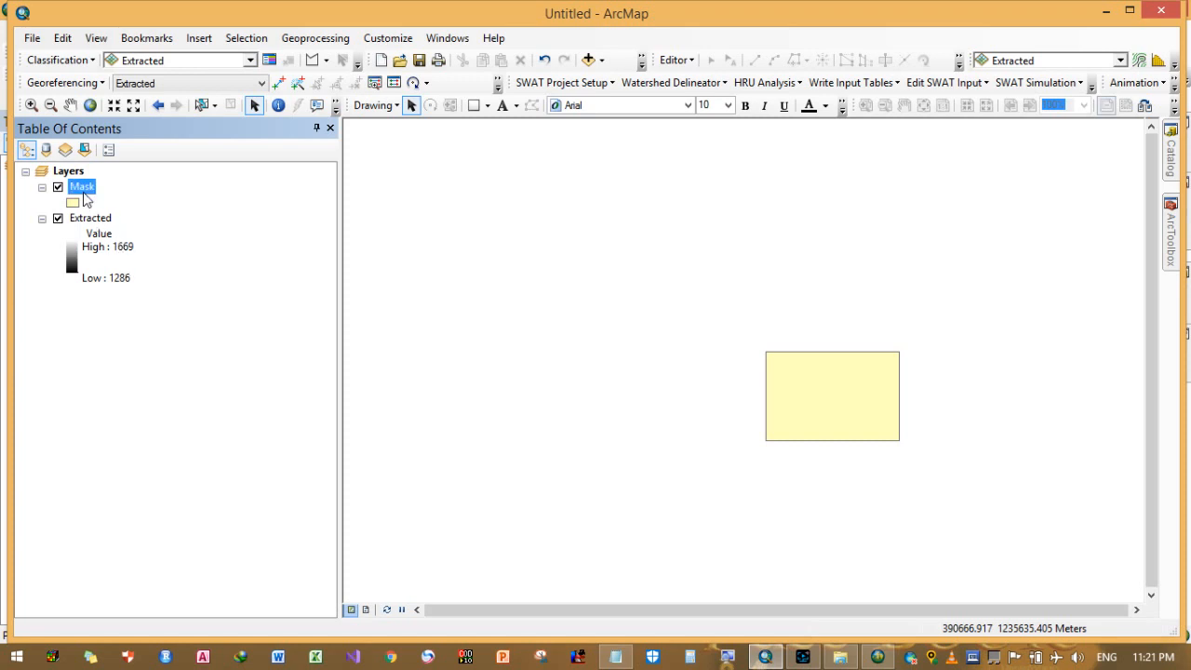
- Hide the Editor toolbar and show it again
right_click(681, 41)
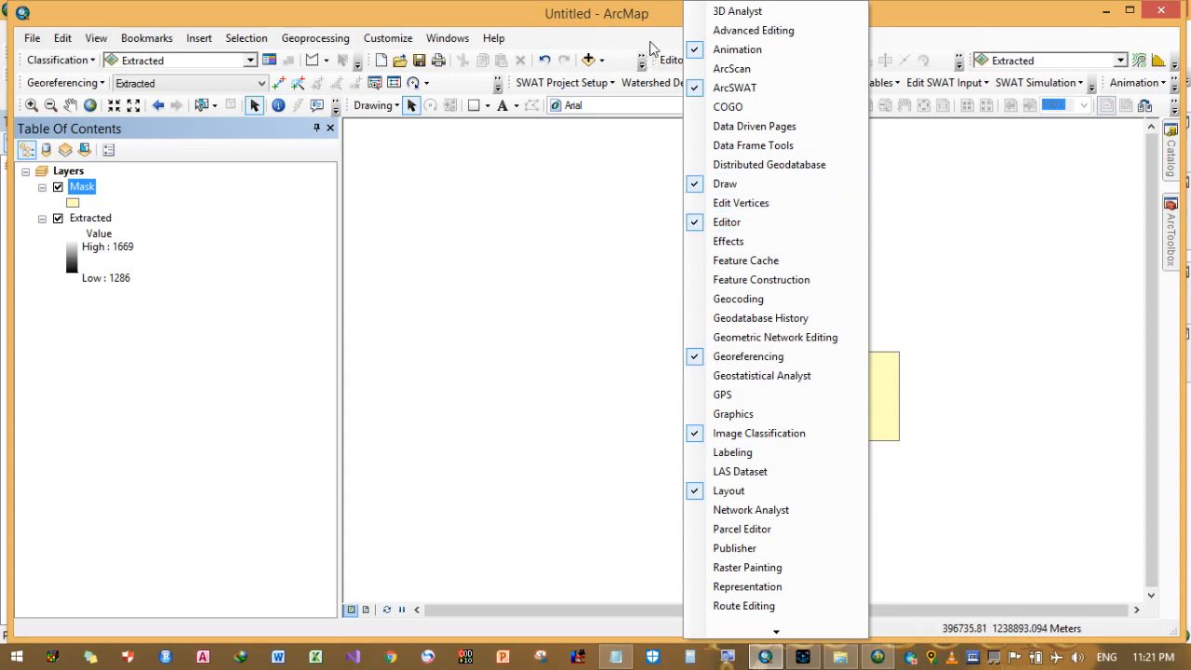
click(697, 225)
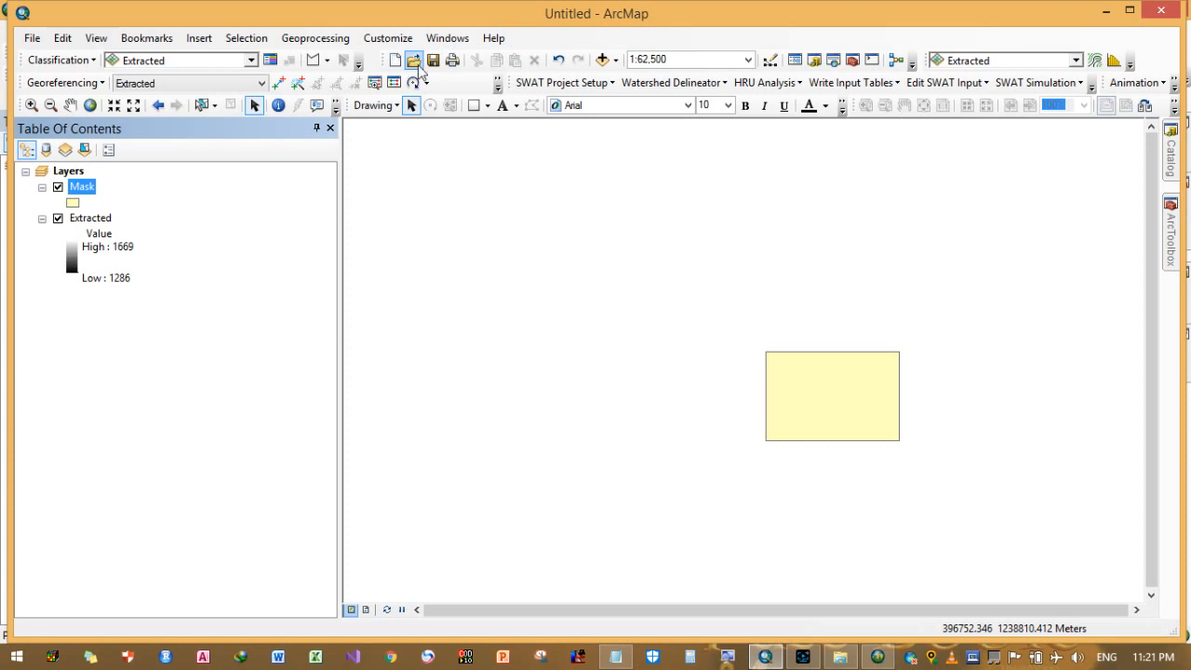
right_click(627, 50)
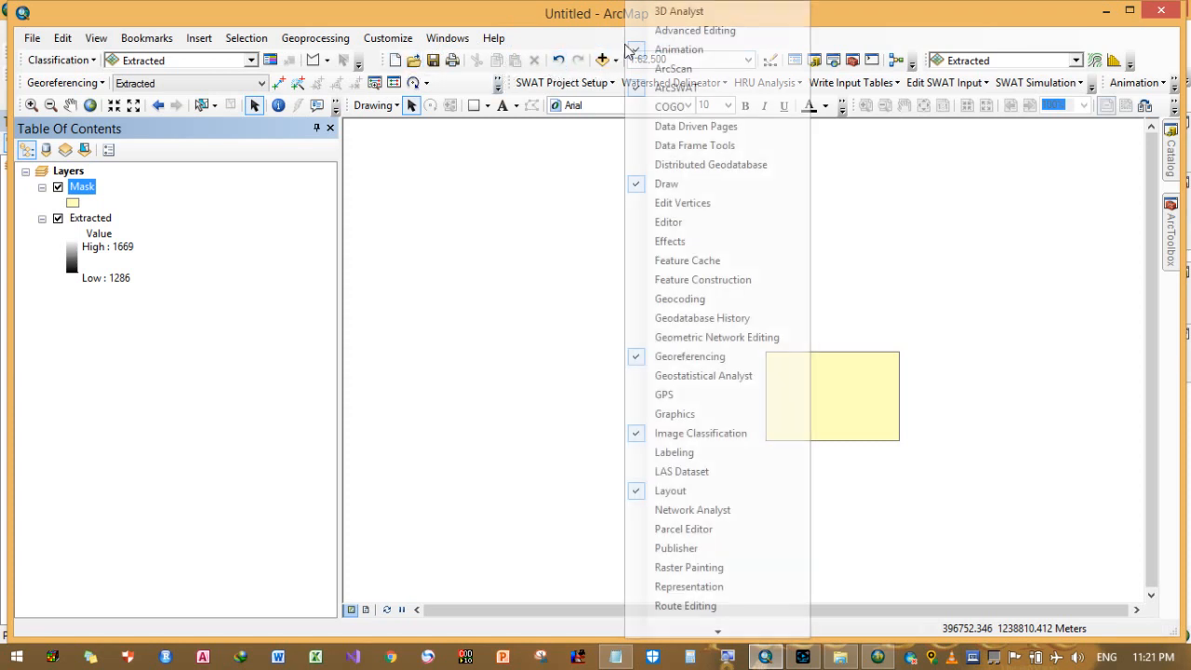
right_click(606, 47)
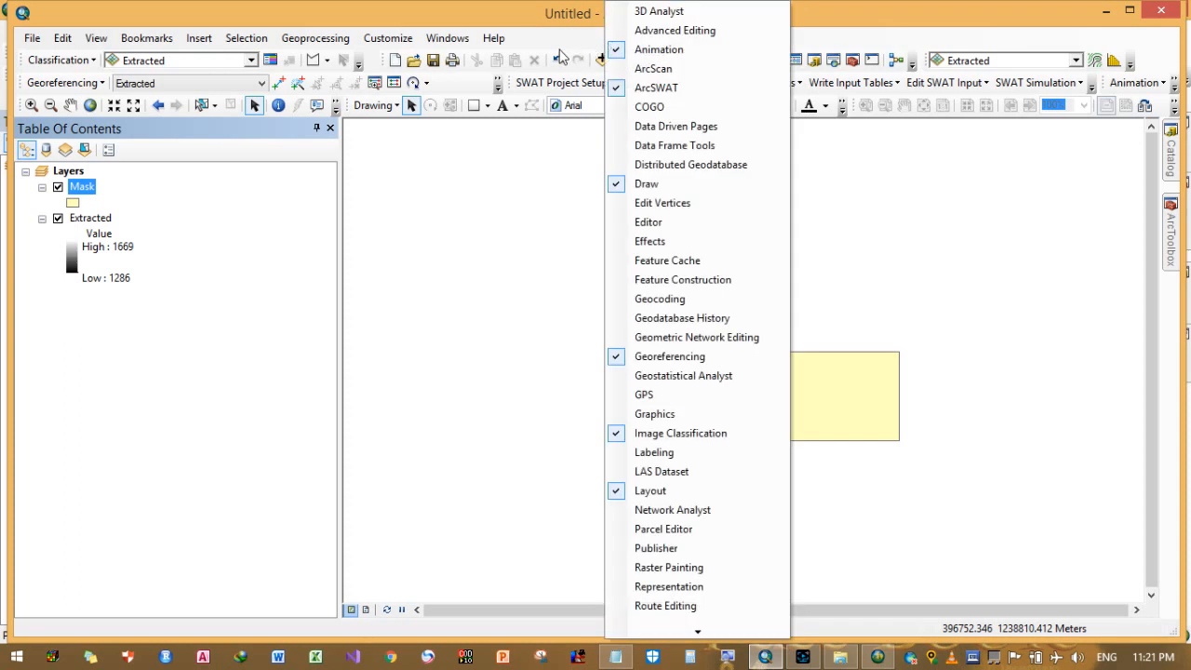
click(616, 227)
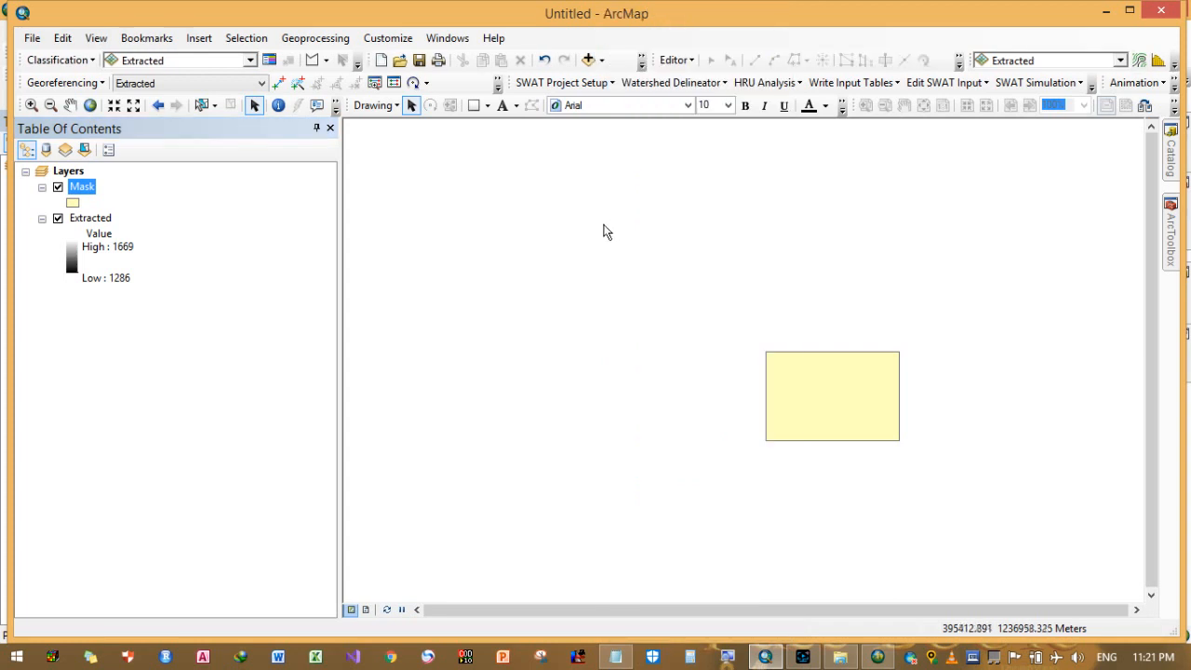
- Start an edit session on the Mask layer
click(690, 61)
click(690, 80)
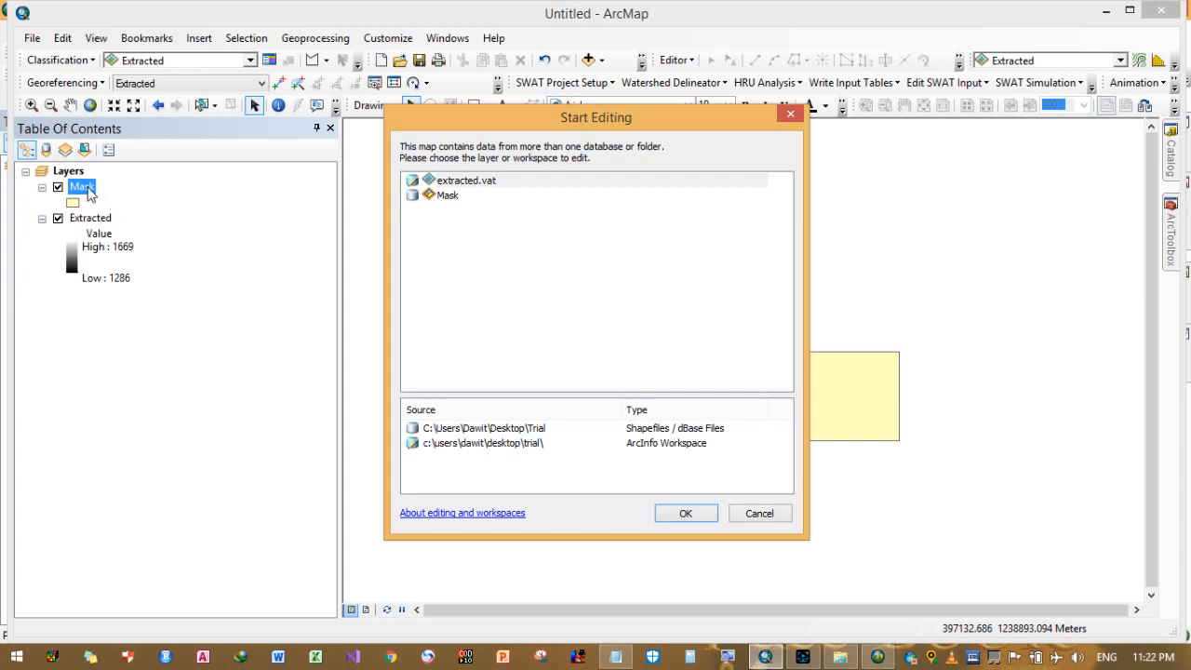
click(445, 195)
click(685, 512)
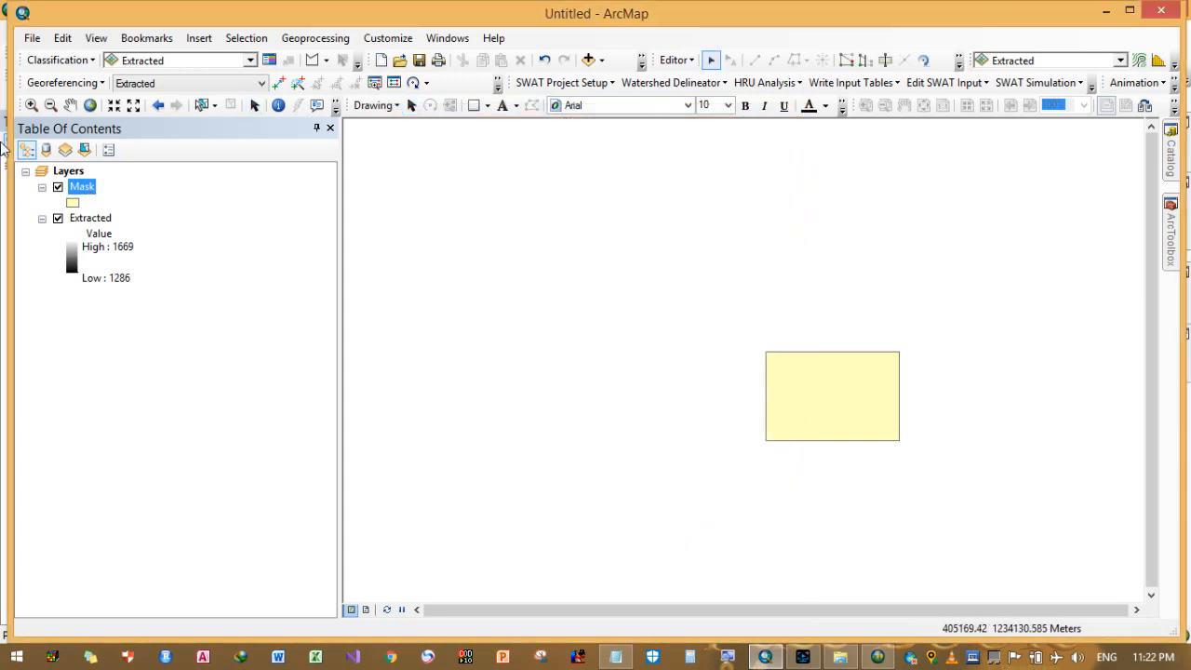
- Open the Mask layer's attribute table and set the polygon's Elevation to 1500
right_click(80, 203)
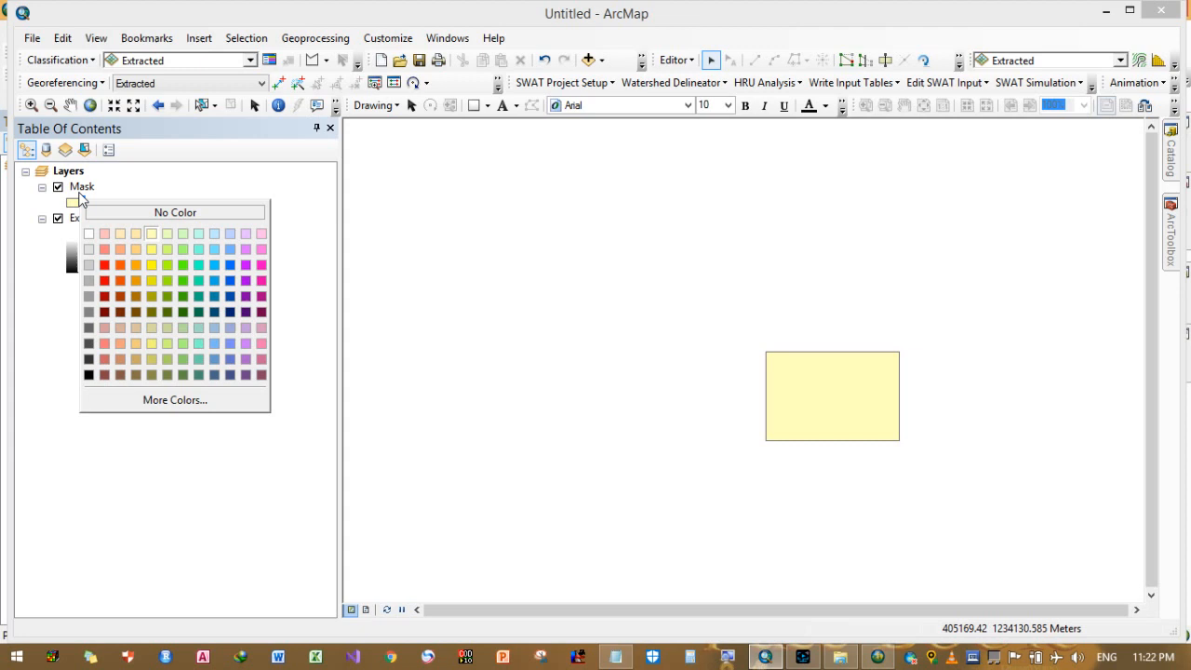
click(80, 192)
right_click(80, 191)
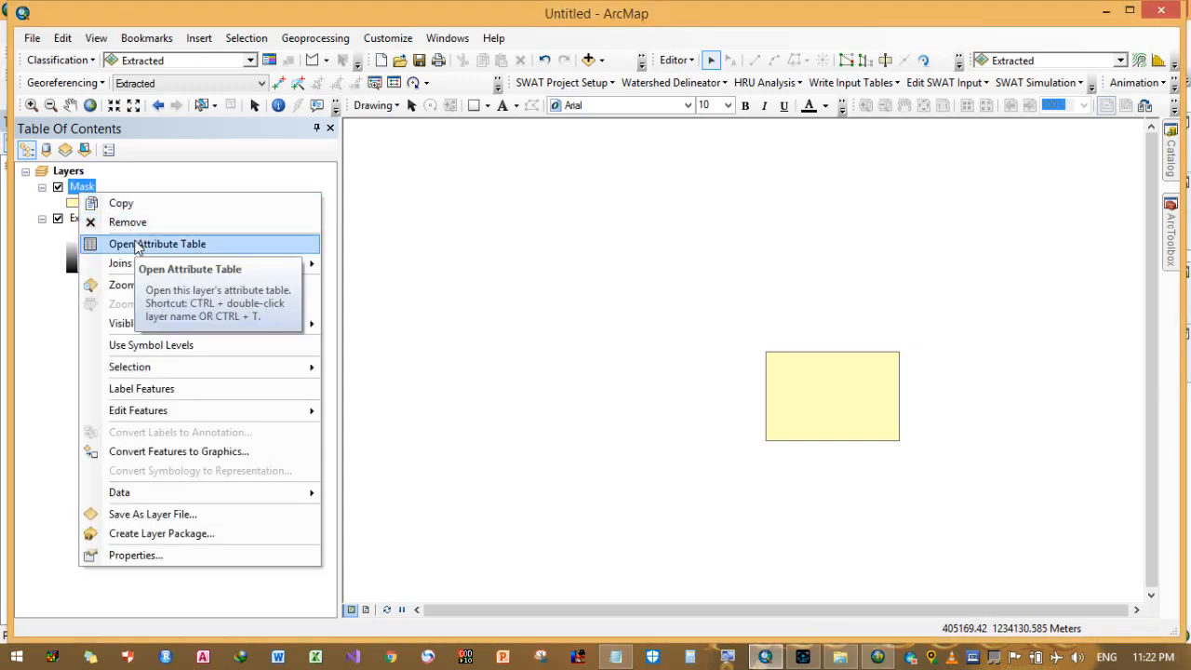
click(137, 245)
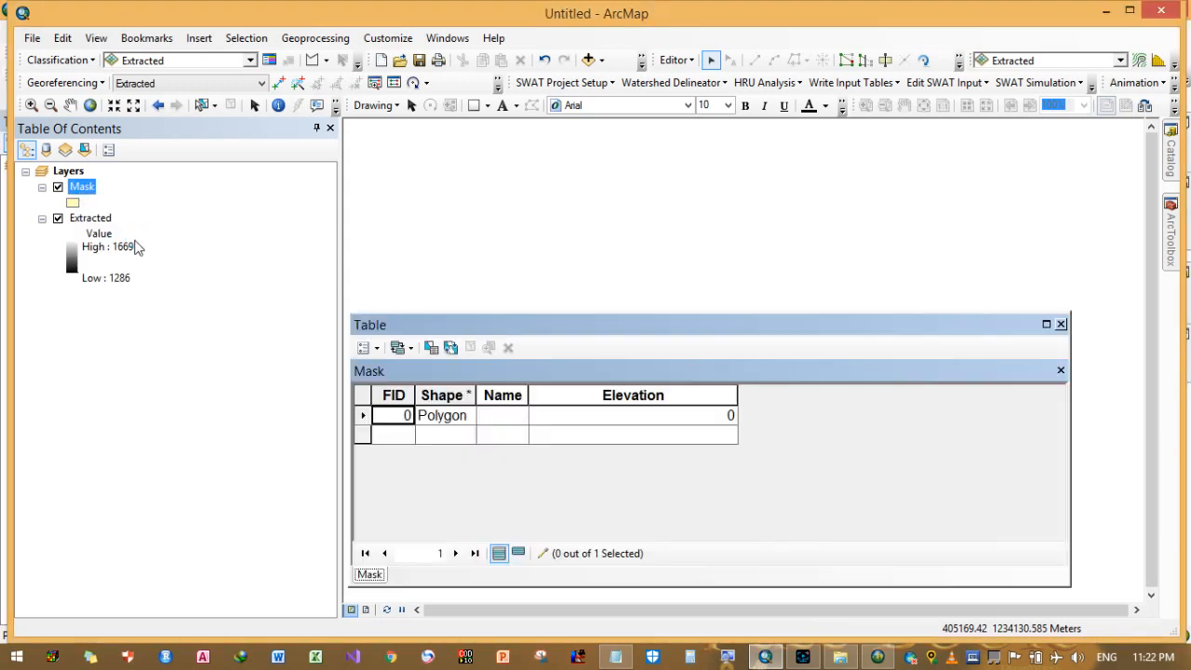
click(610, 419)
click(609, 417)
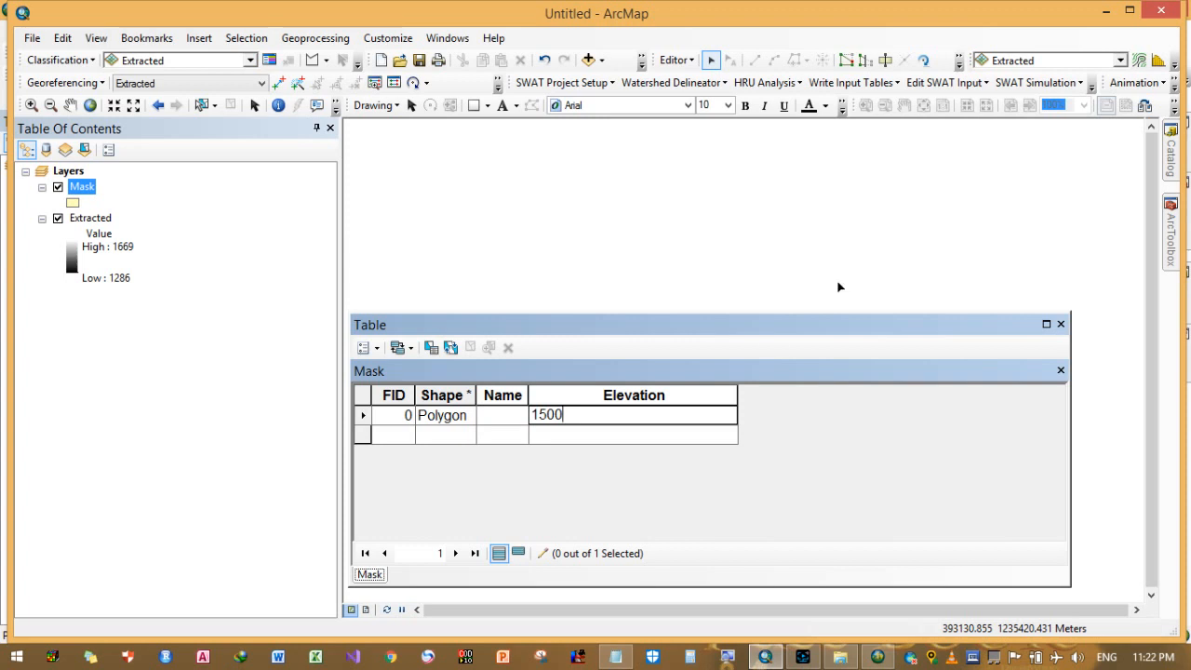
- Stop editing the Mask layer, saving the edits, and close its attribute table
click(675, 59)
click(697, 99)
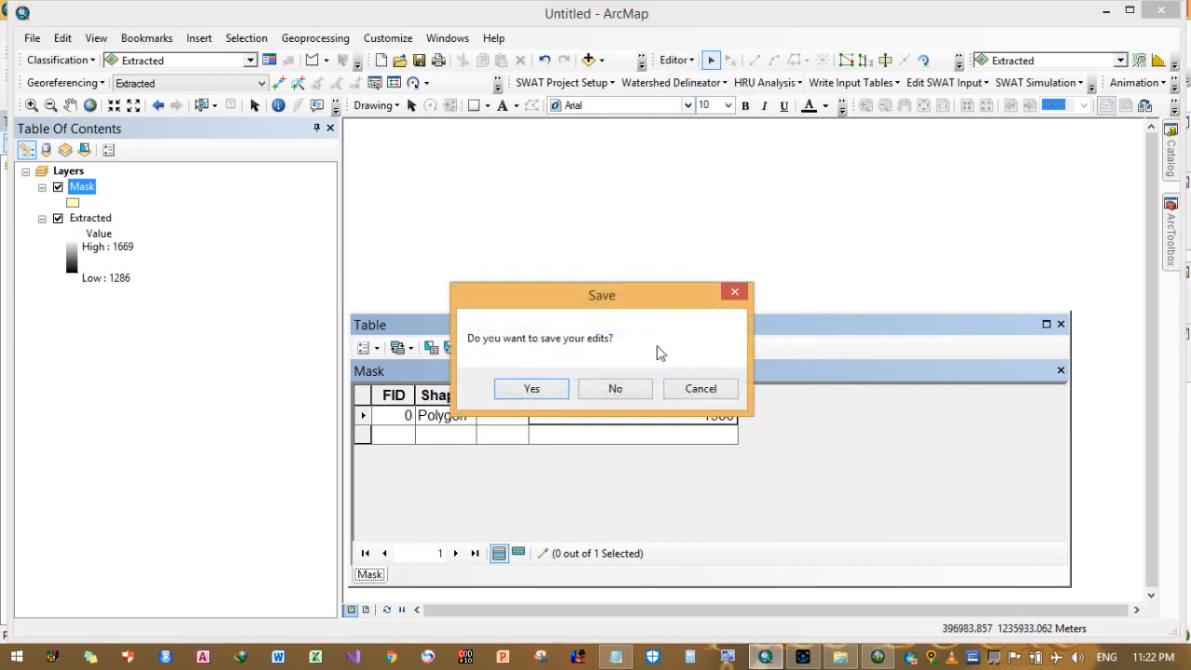
click(547, 394)
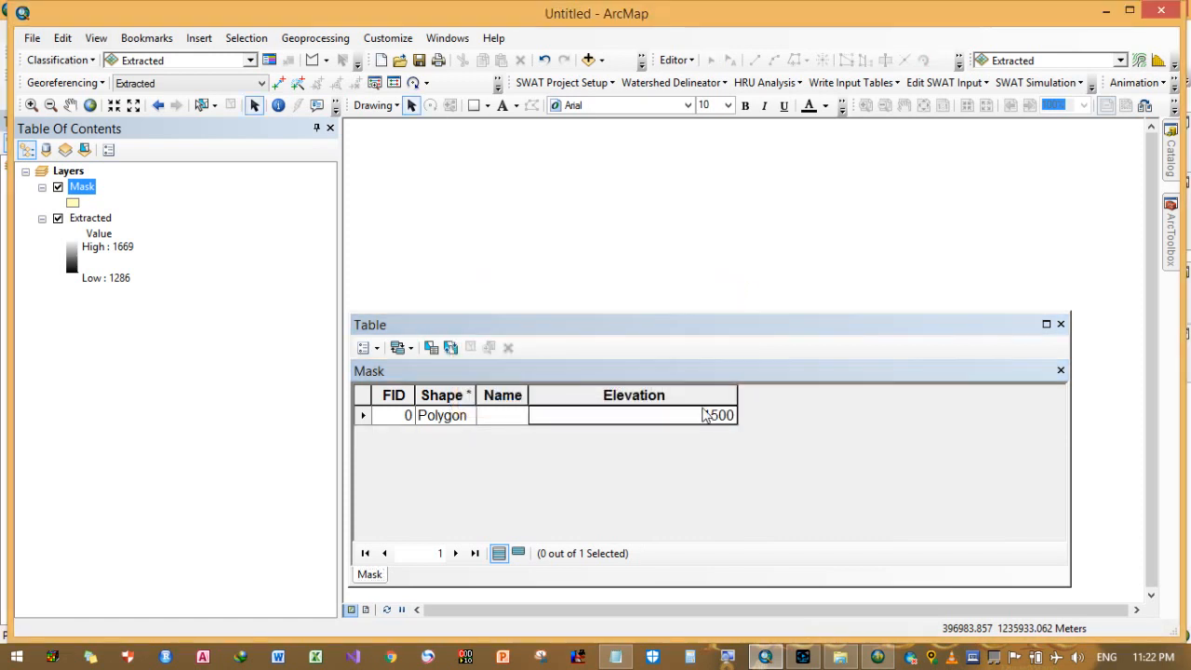
click(1061, 323)
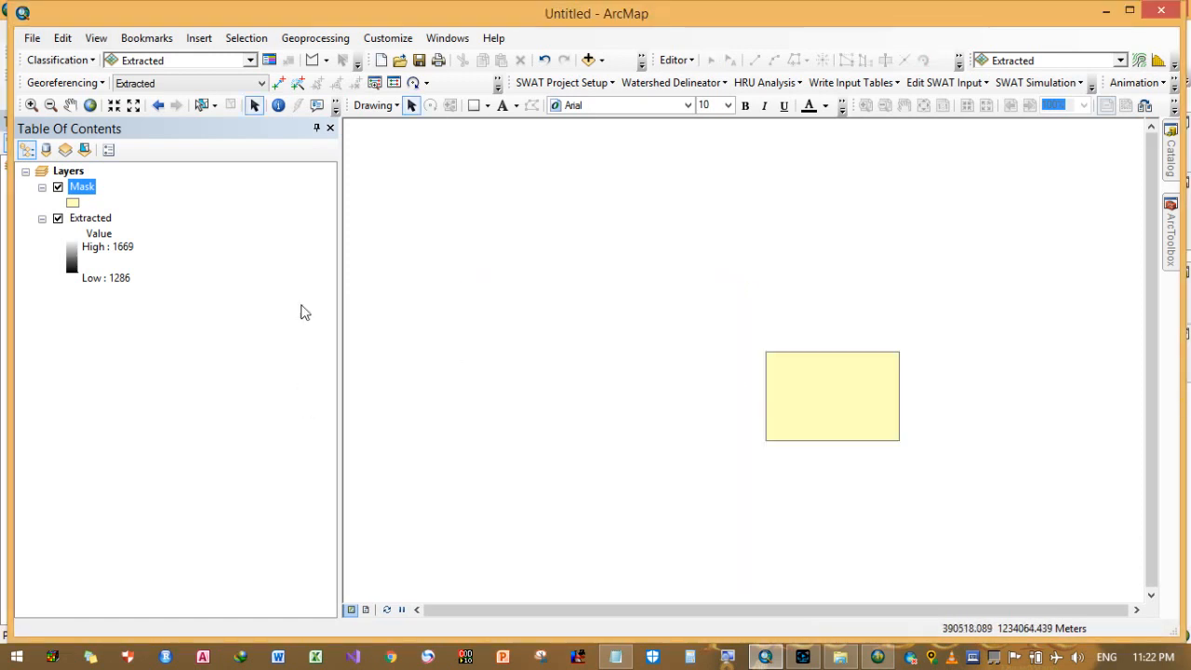
right_click(74, 191)
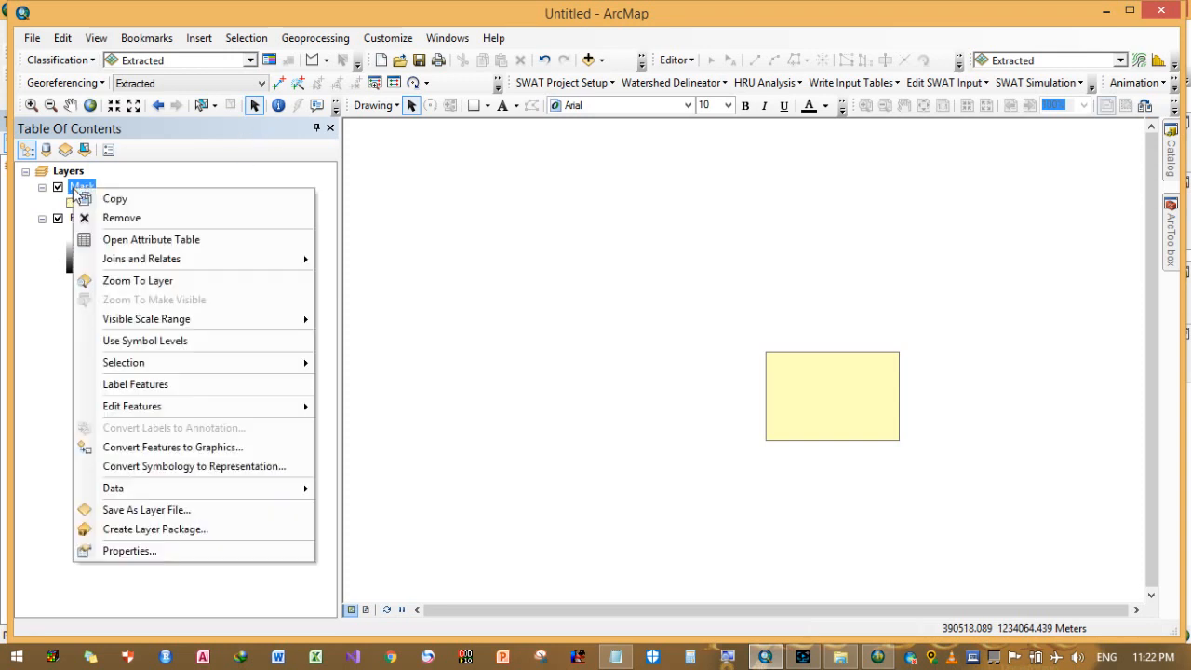
click(354, 223)
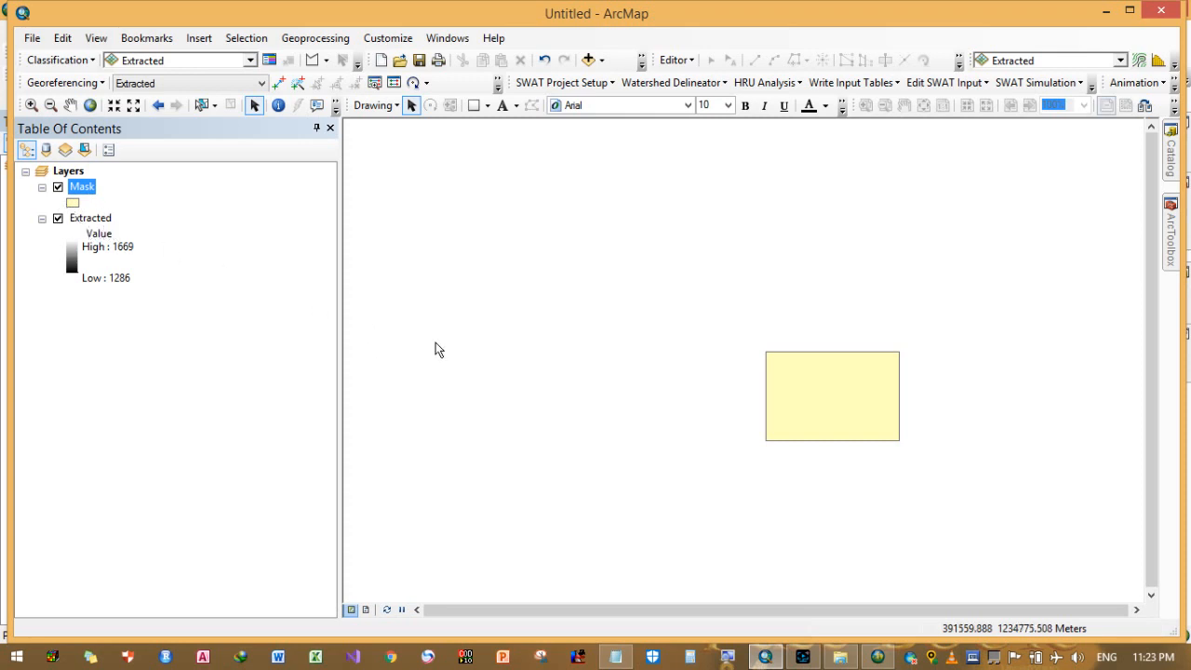
click(802, 656)
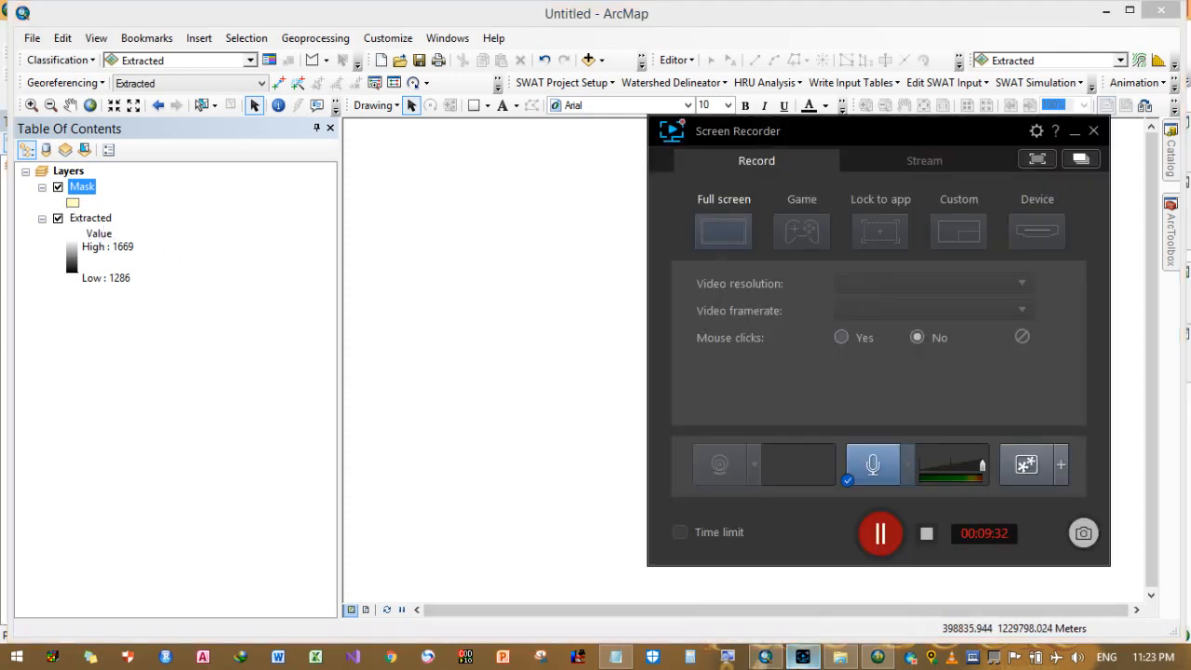
click(880, 535)
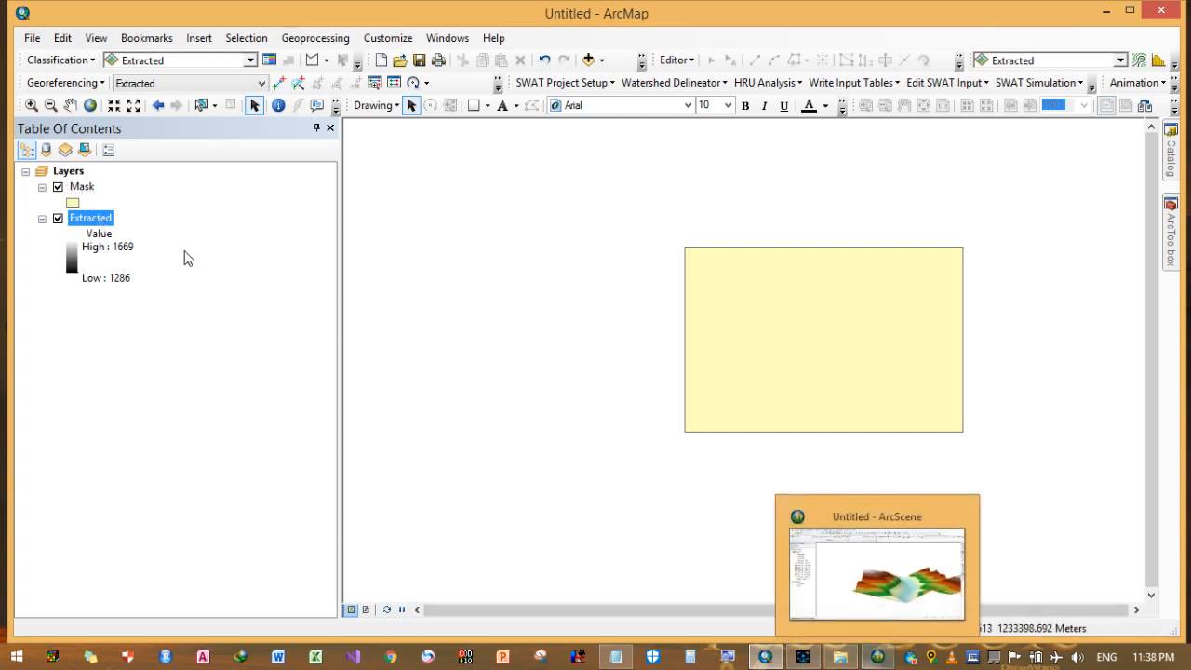
- Open the Mask layer's attribute table to check its Elevation value, and close the table
click(81, 189)
right_click(81, 190)
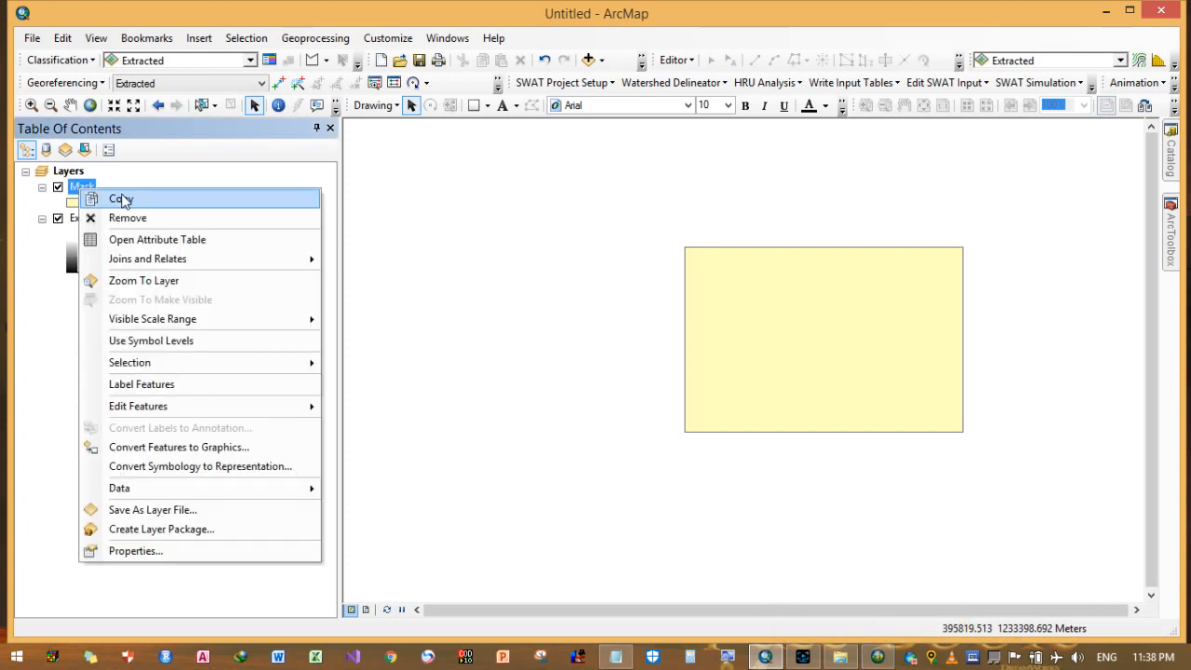
click(155, 240)
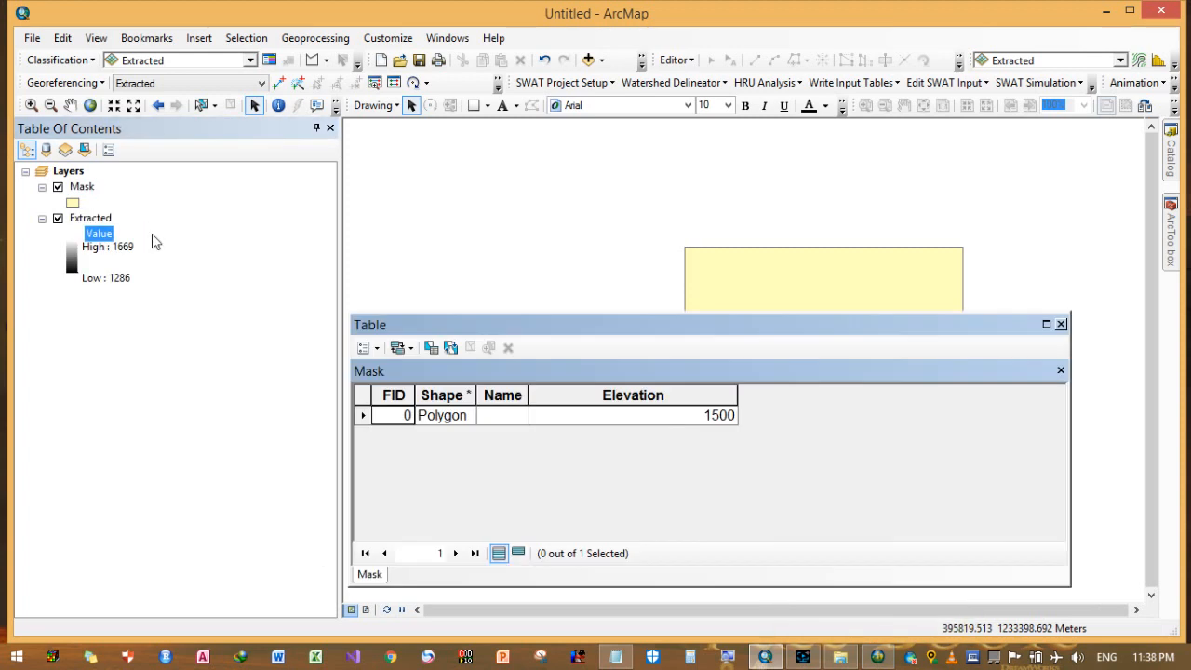
click(1059, 325)
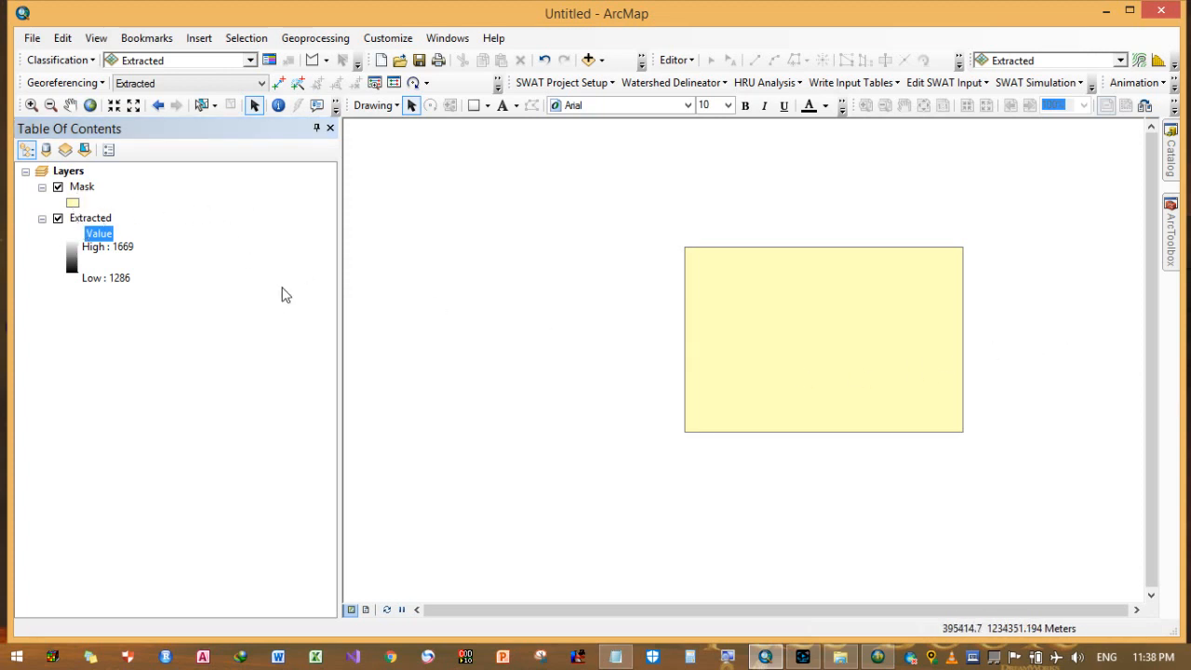
- Switch to ArcScene and examine the river valley of the Rast_Tin surface from a wider, slightly rotated view
click(874, 659)
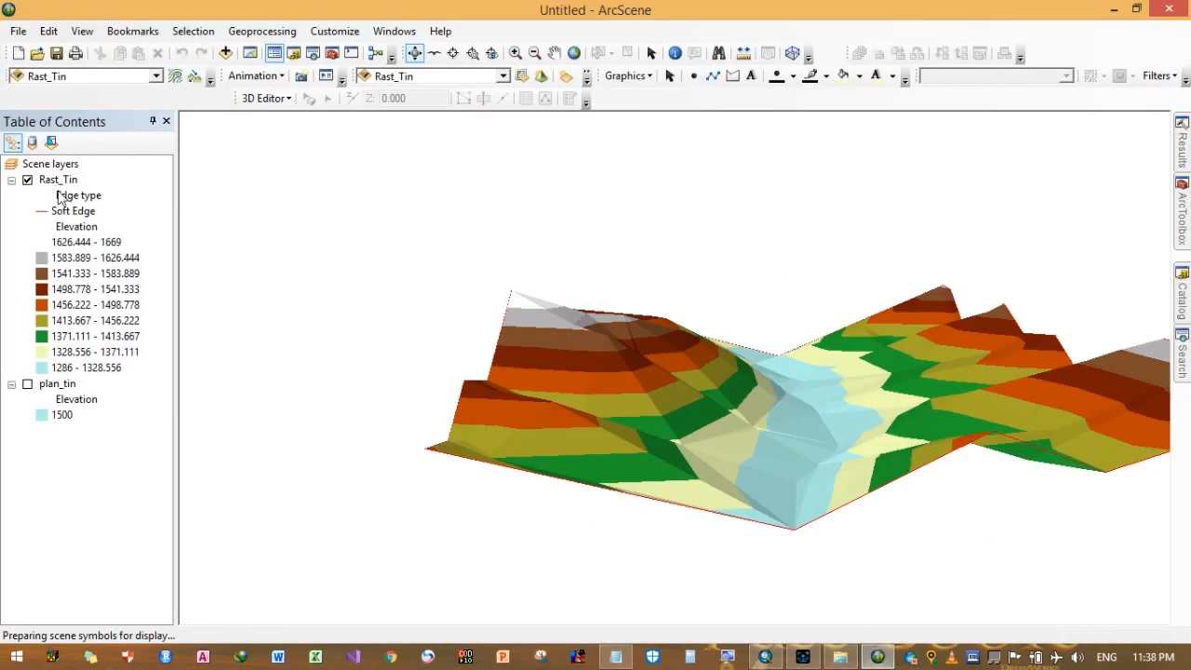
click(764, 656)
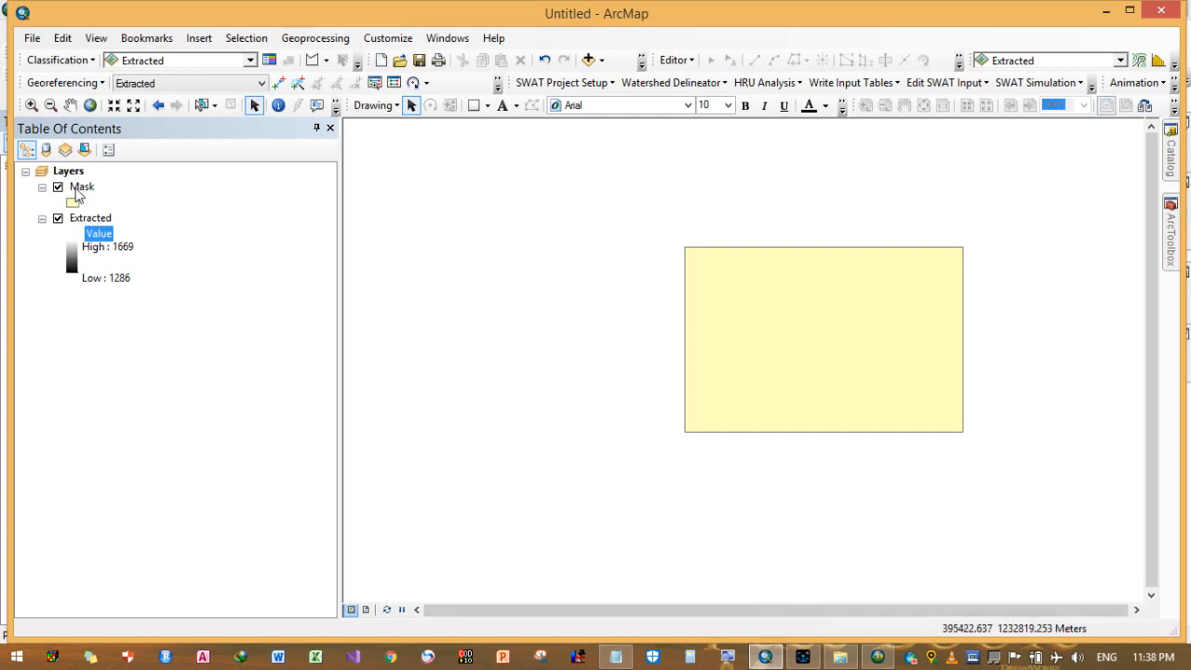
mouse_move(878, 656)
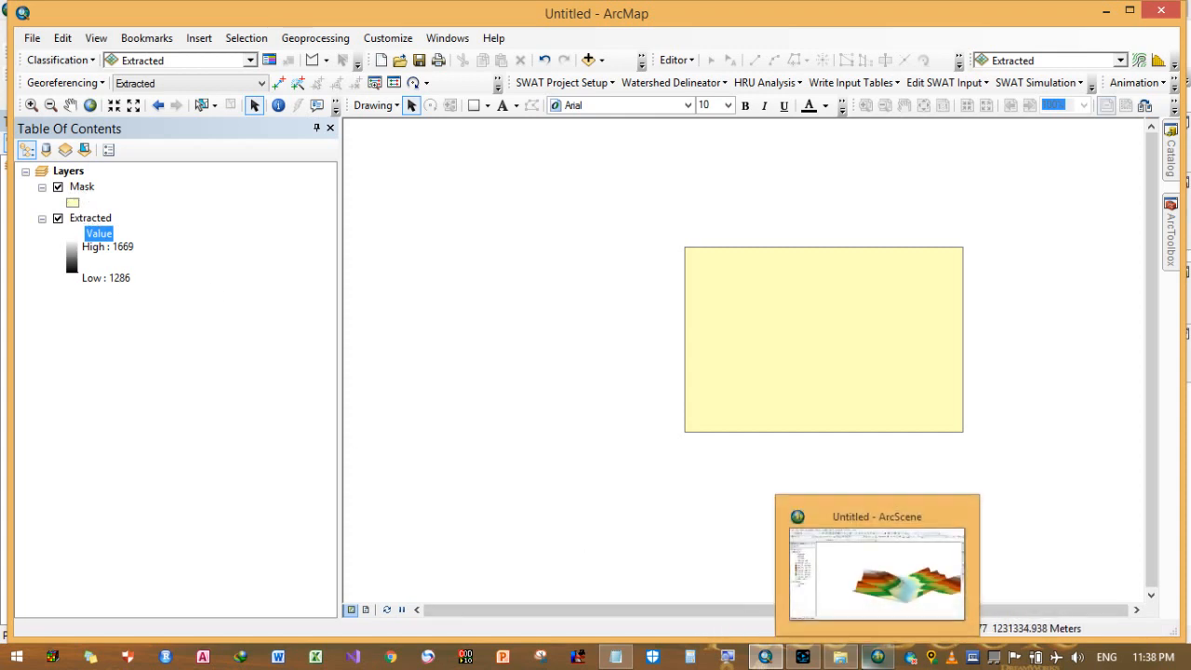
click(878, 656)
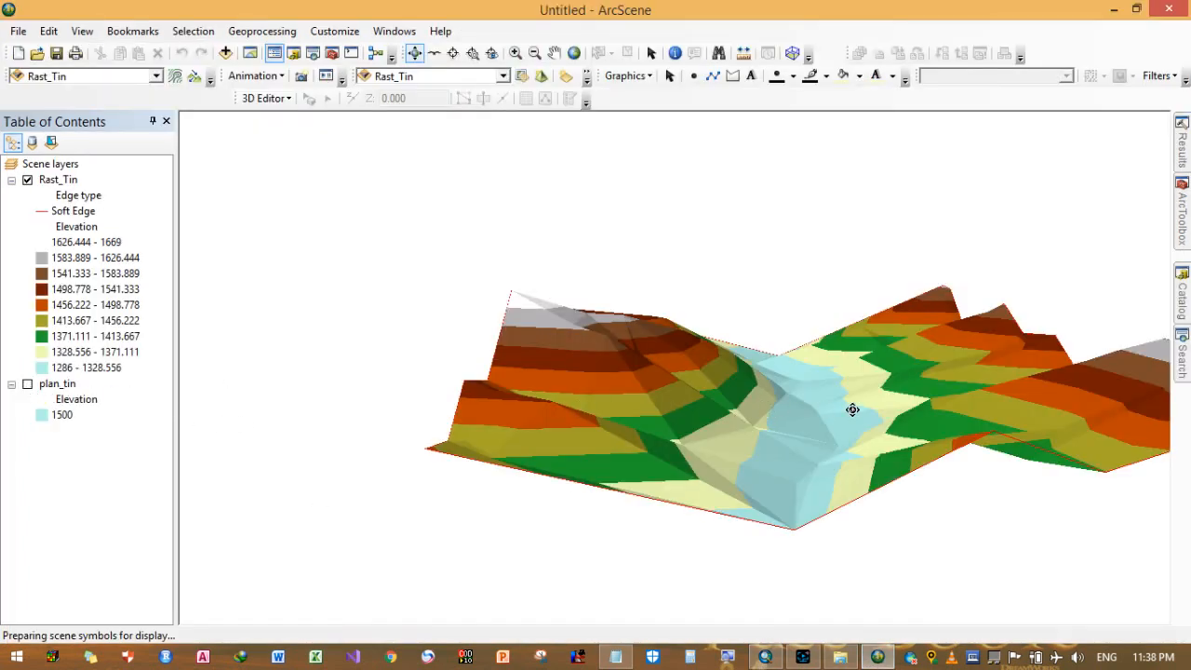
scroll(858, 410, down, 2)
mouse_move(858, 410)
mouse_down()
mouse_move(850, 441)
mouse_move(791, 449)
mouse_move(755, 410)
mouse_move(848, 421)
mouse_up()
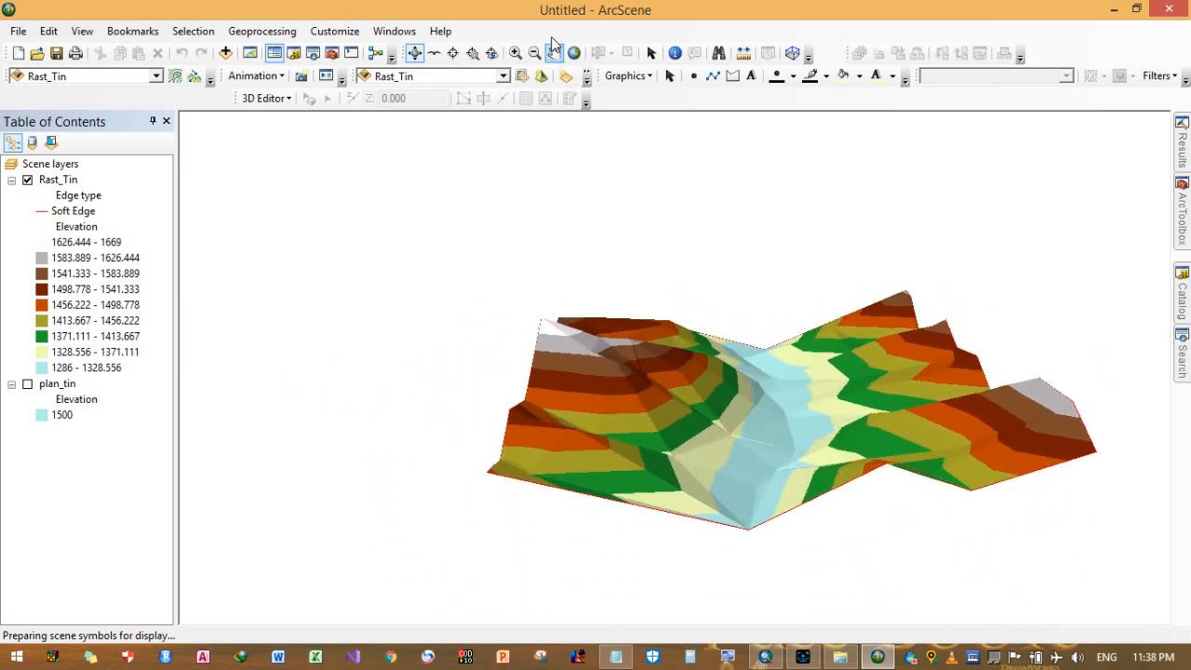
mouse_move(763, 407)
mouse_down()
mouse_move(754, 419)
mouse_move(812, 407)
mouse_move(743, 415)
mouse_up()
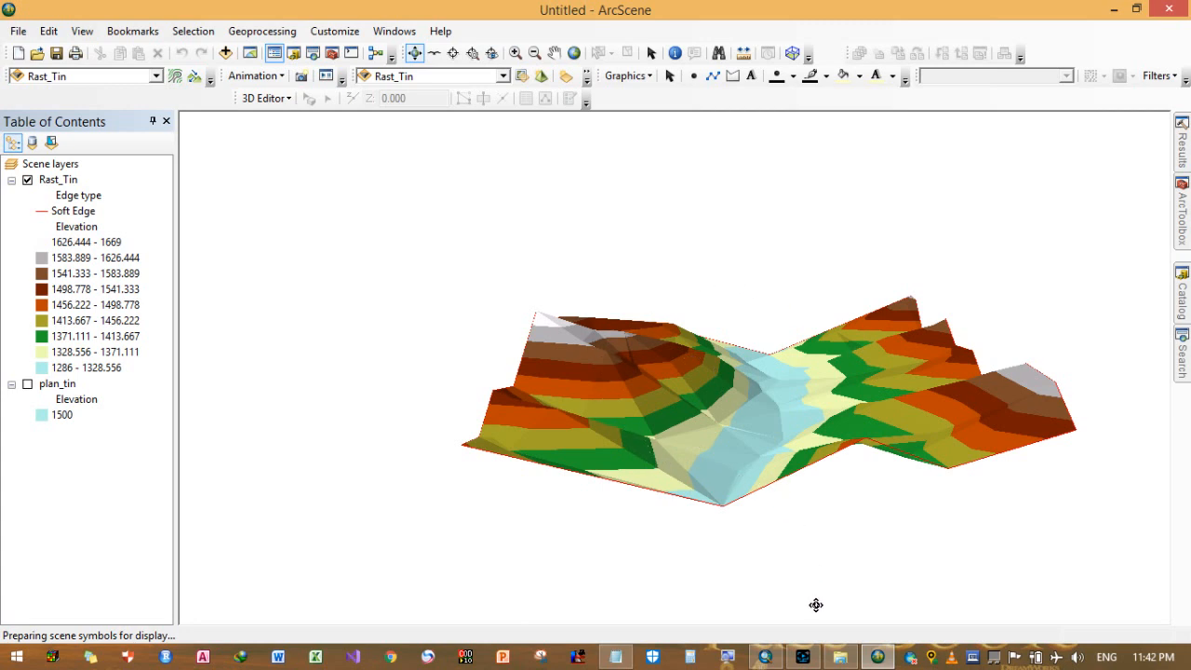
- Switch back to ArcMap and hide the Mask layer so that the Extracted raster shows
click(776, 657)
click(58, 187)
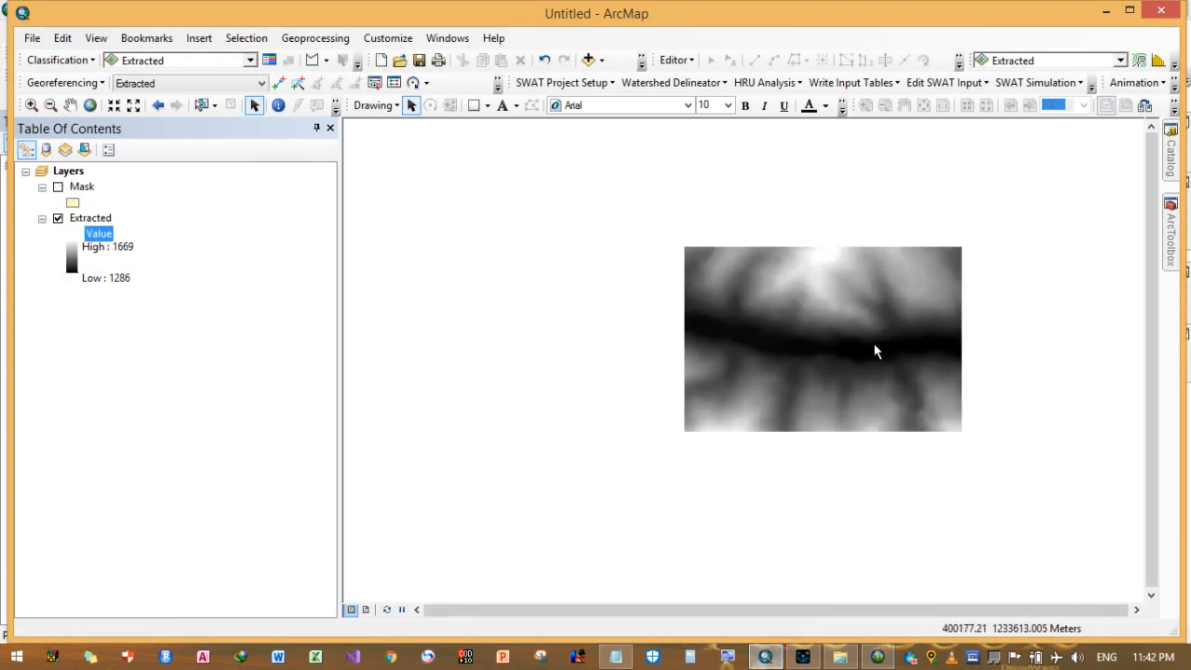
scroll(875, 346, down, 1)
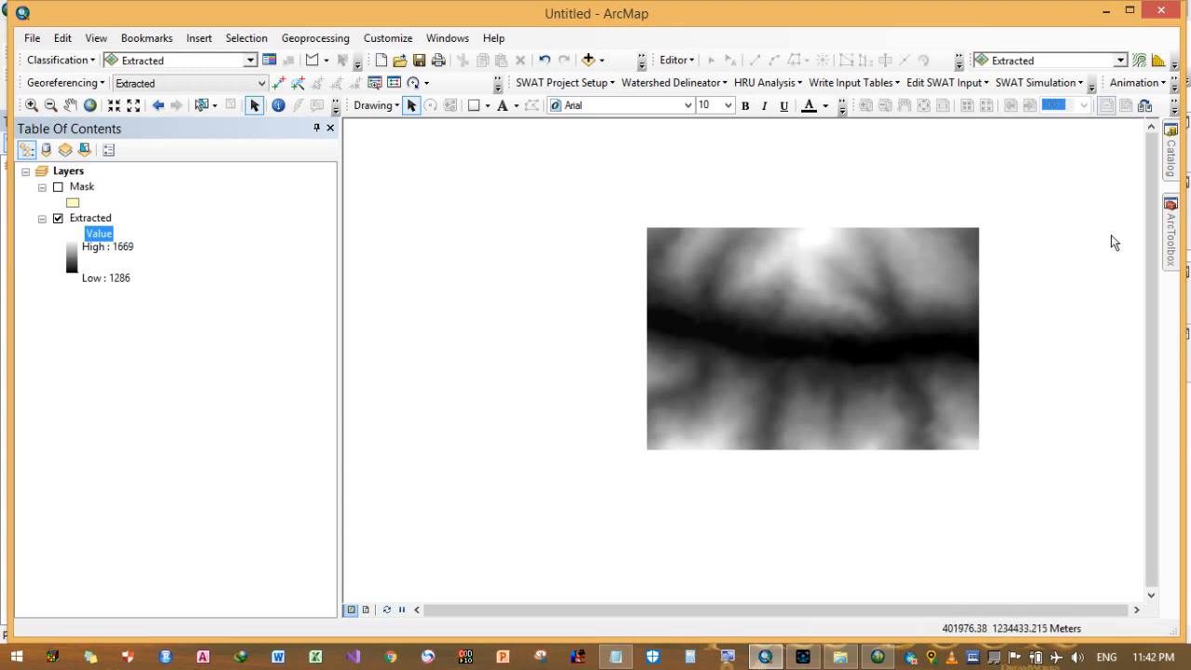
- Open the Surface Volume tool from the Functional Surface toolset of 3D Analyst Tools
mouse_move(1176, 240)
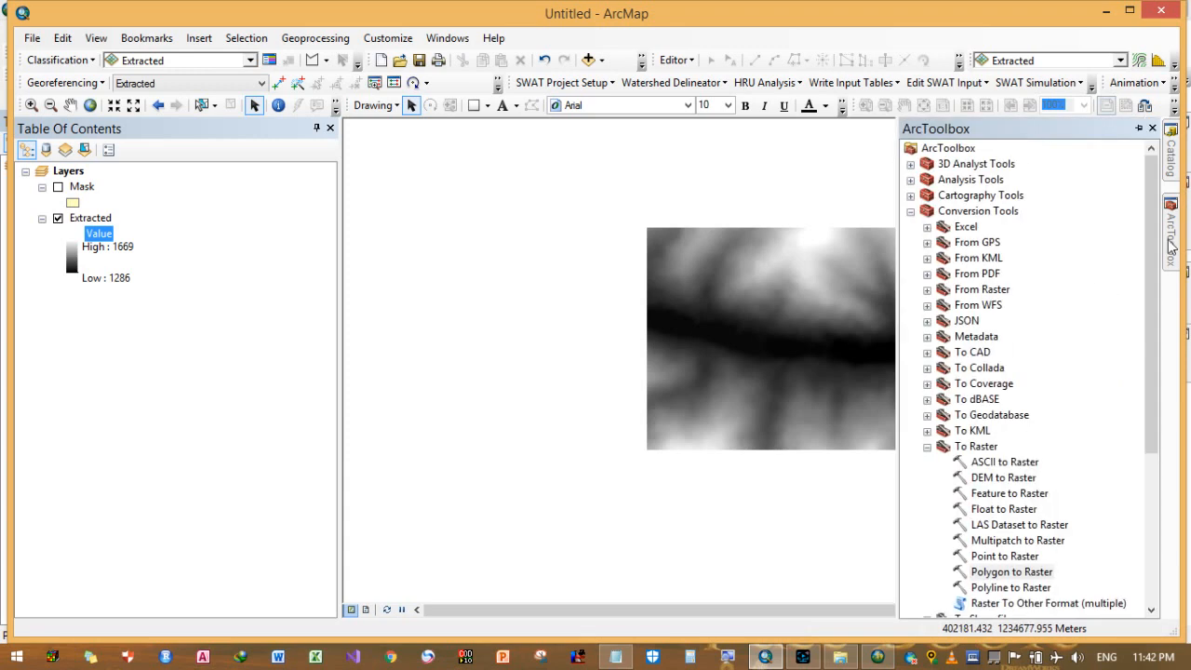
click(925, 447)
click(911, 213)
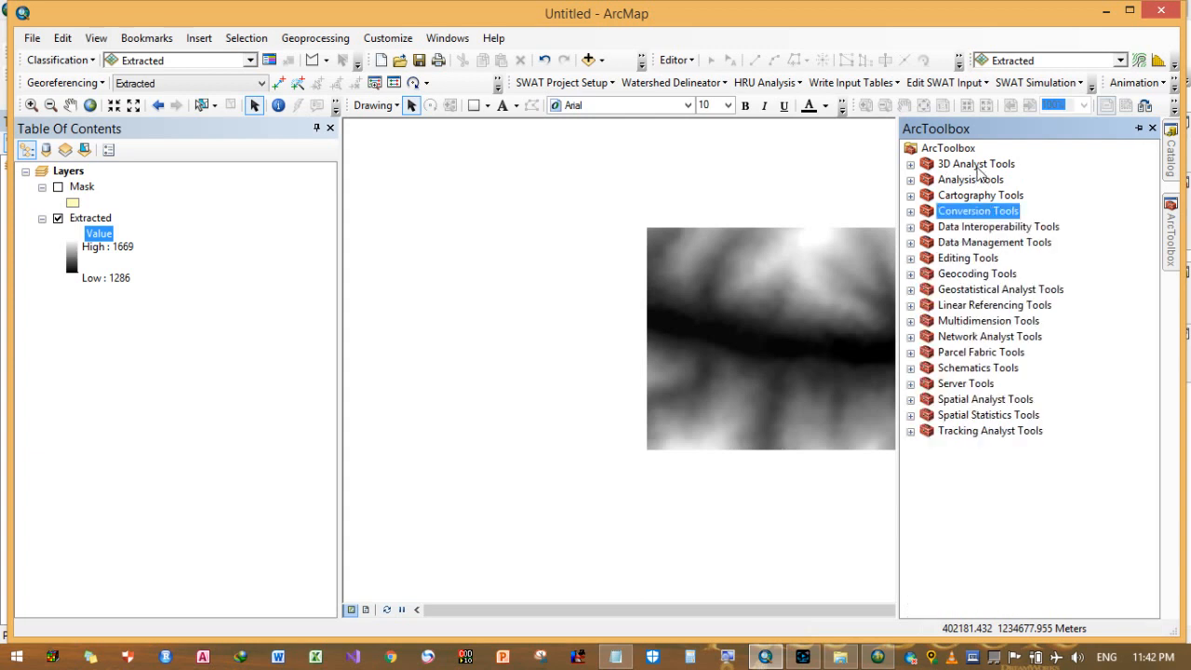
click(910, 165)
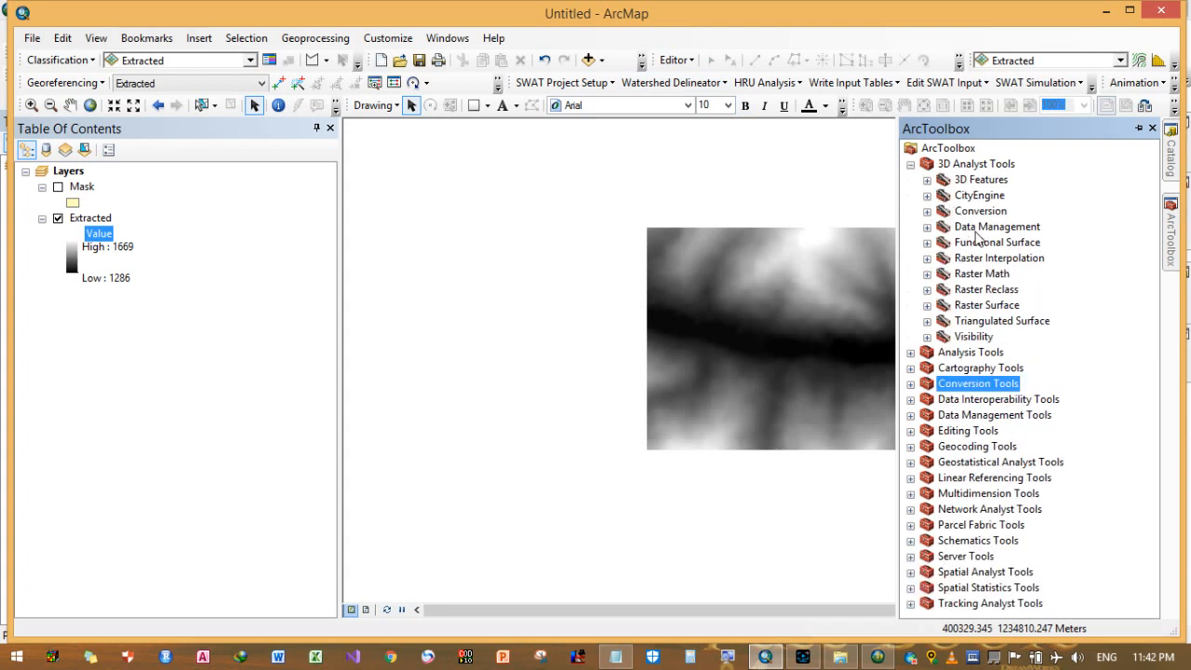
click(986, 307)
double_click(1004, 244)
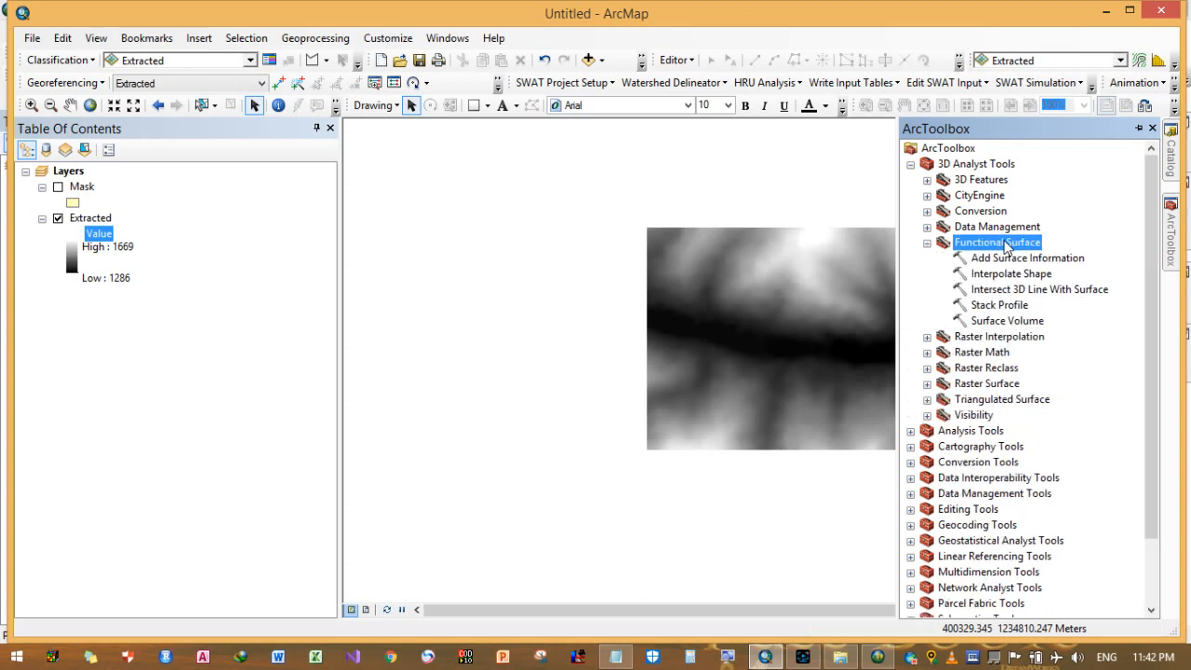
double_click(1009, 321)
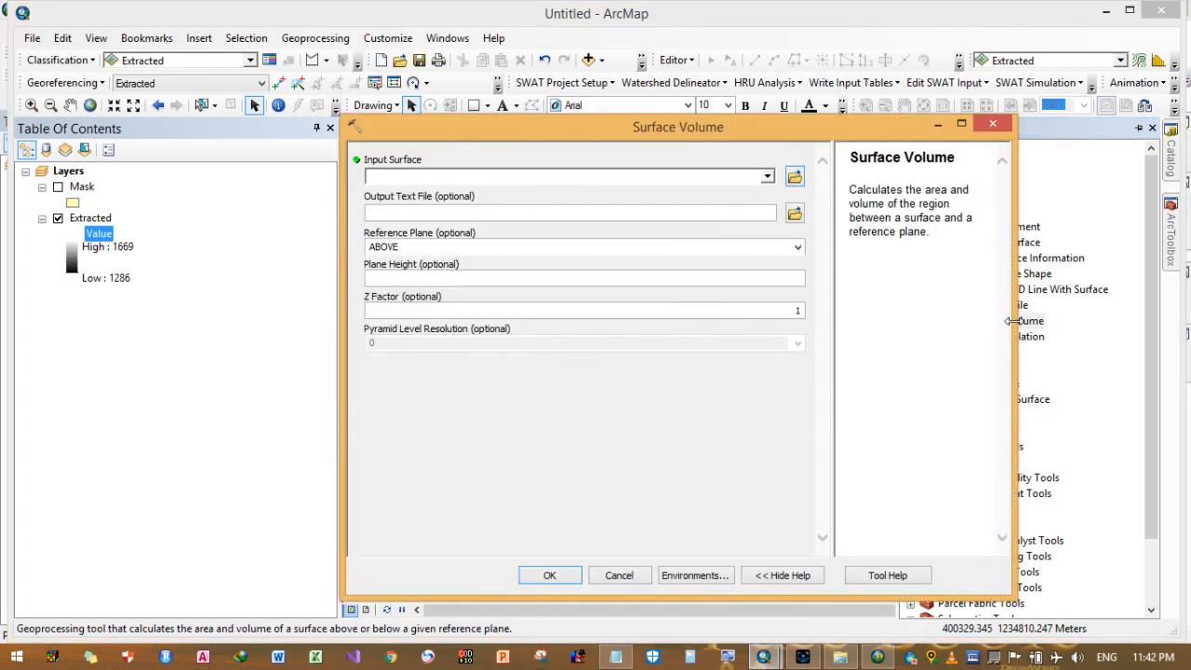
- Set Extracted as the input surface and name the output text file Volum_Out
click(767, 177)
click(447, 199)
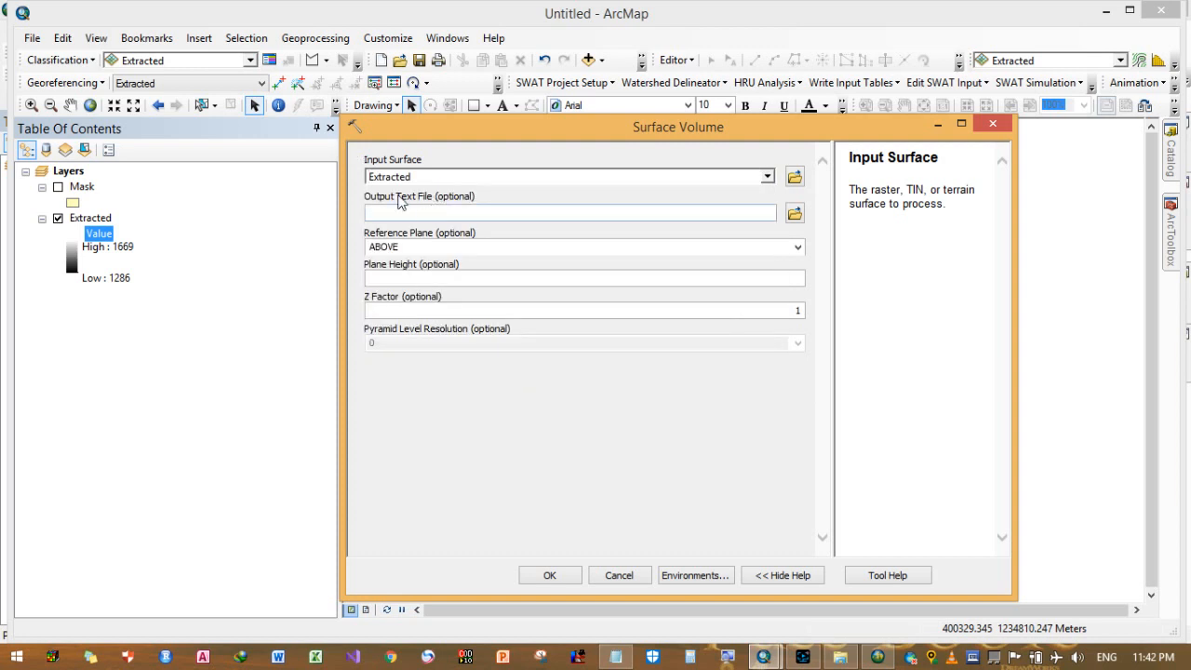
click(450, 211)
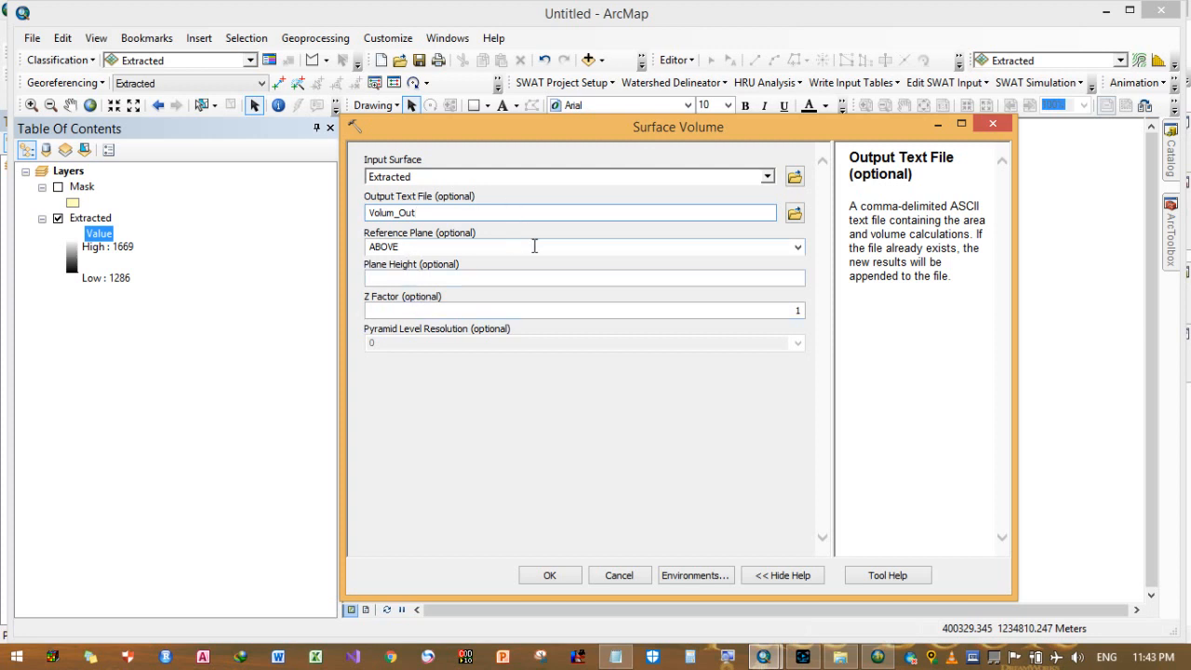
- Set the reference plane to BELOW and the plane height to 1500, and run the Surface Volume calculation
click(798, 248)
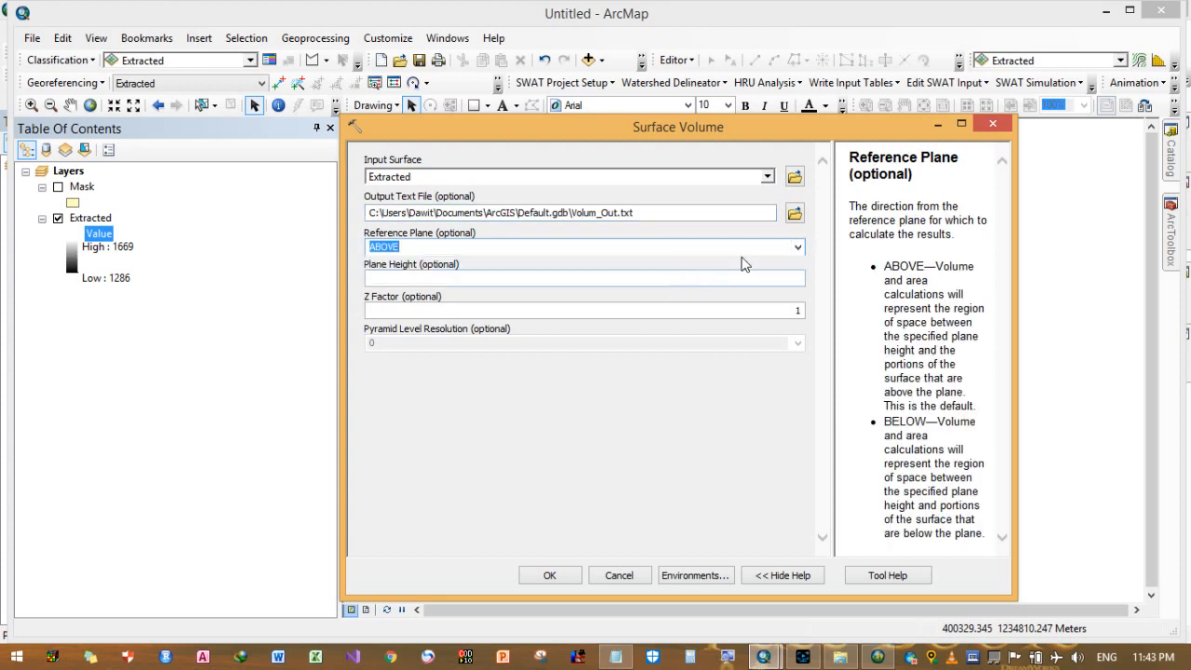
click(798, 247)
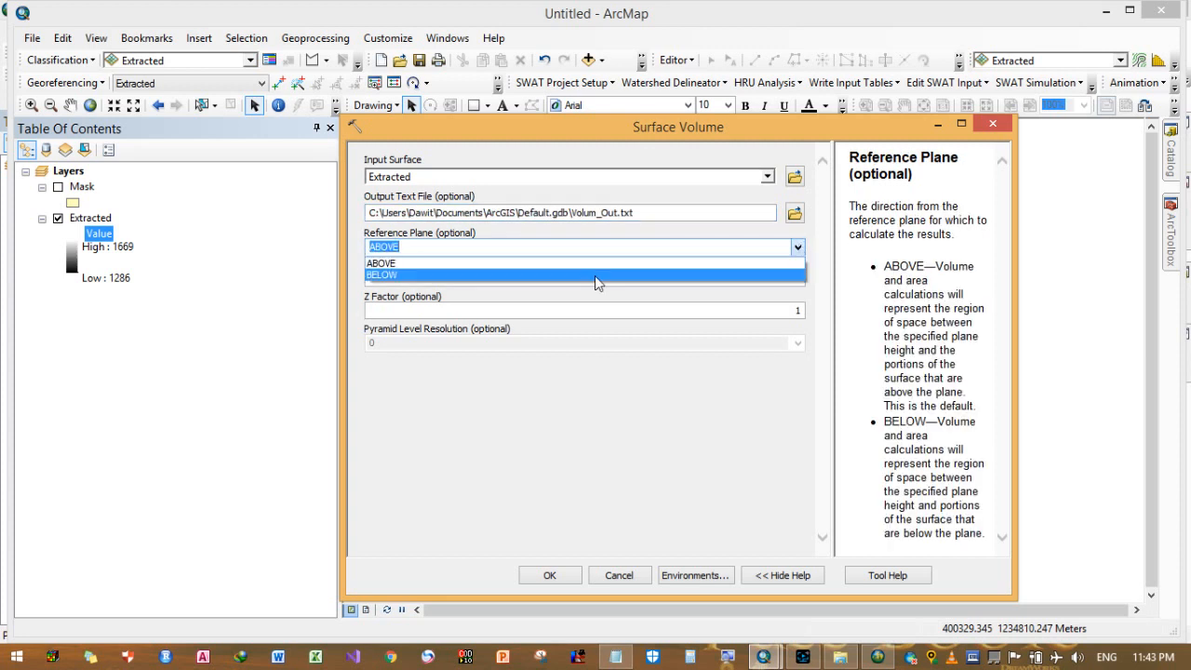
click(594, 276)
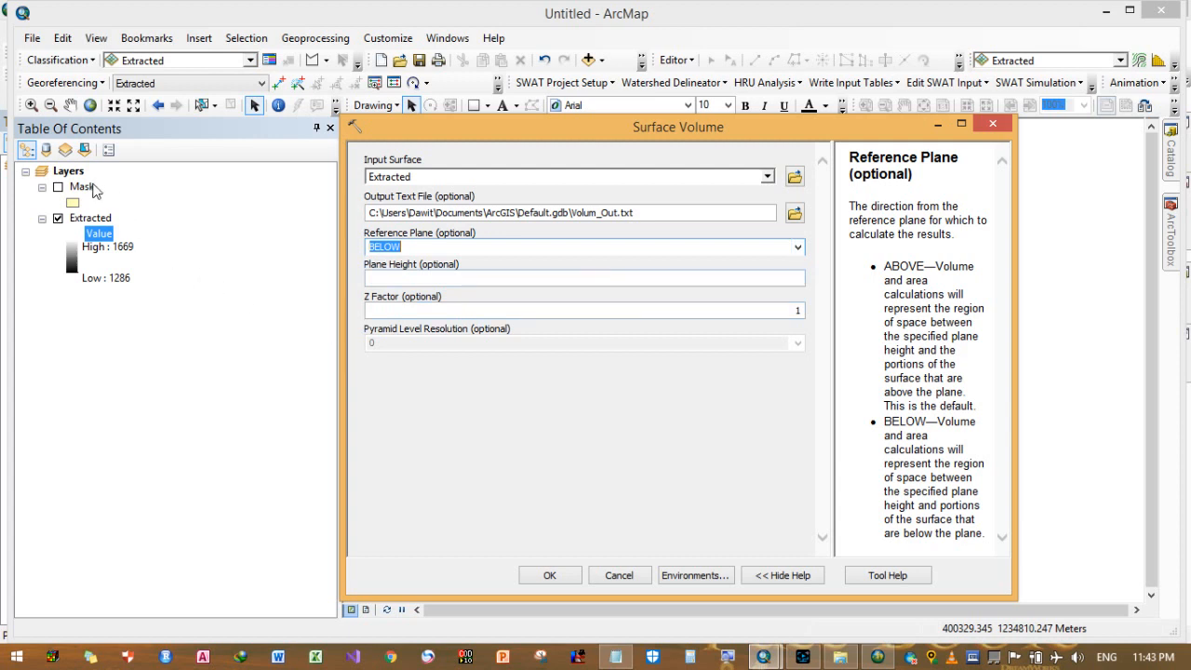
click(417, 277)
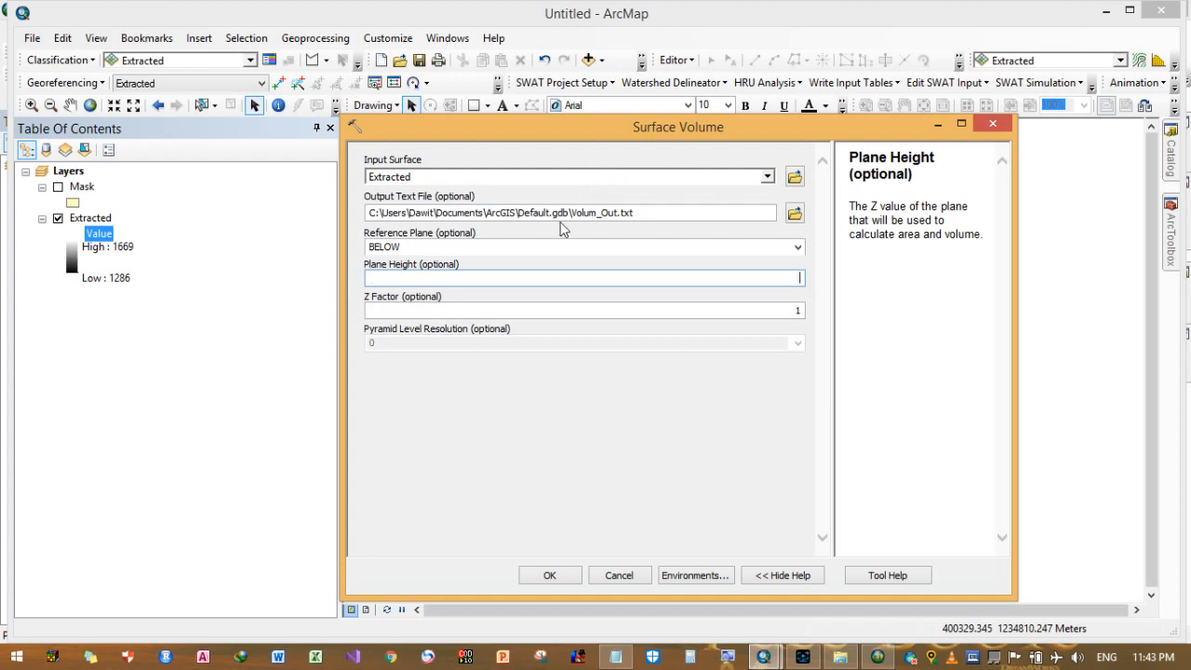
right_click(426, 281)
click(384, 284)
click(549, 575)
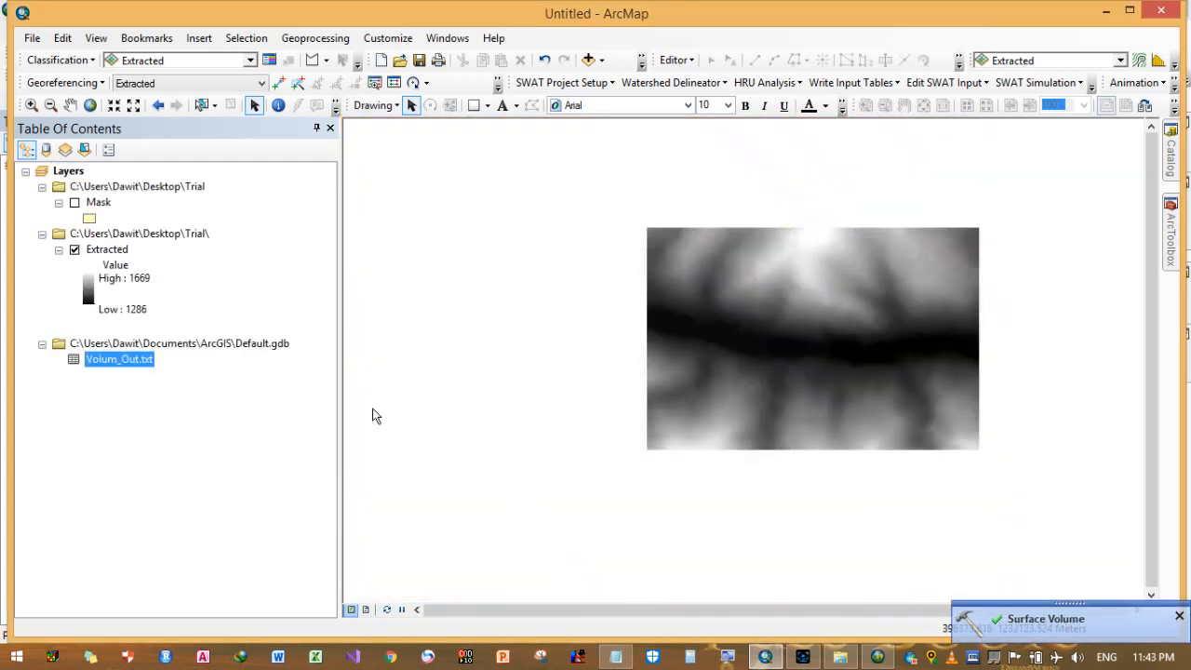
- Open the Volum_Out.txt table and read its Area_2D, Area_3D and Volume values
right_click(133, 362)
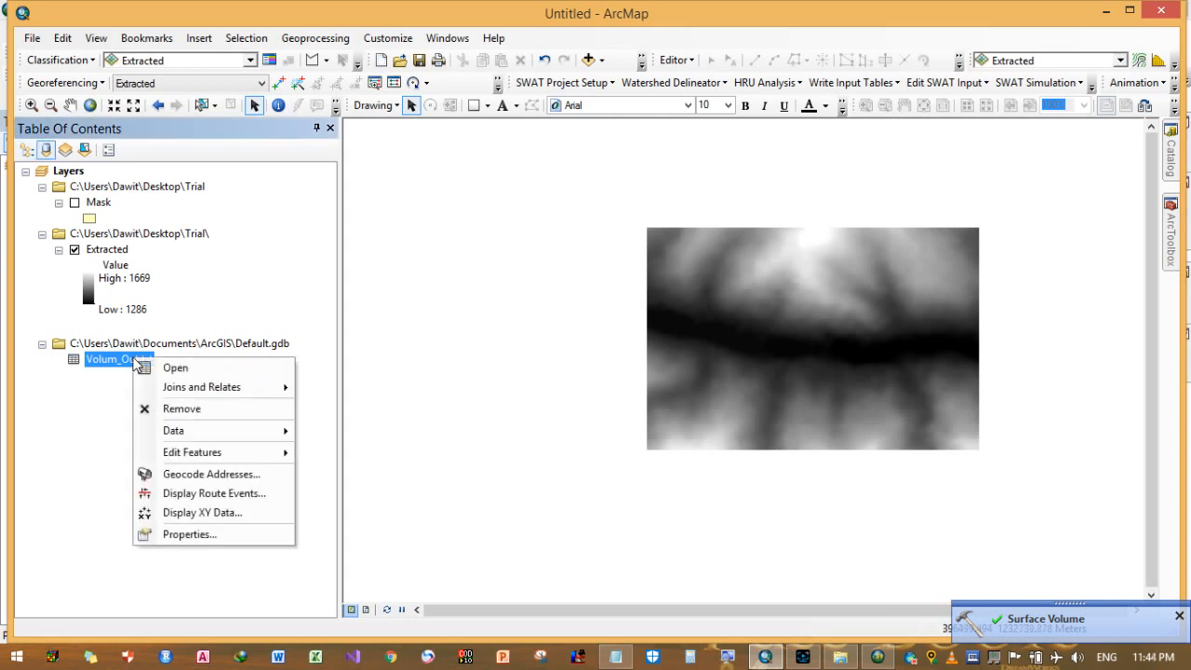
click(160, 376)
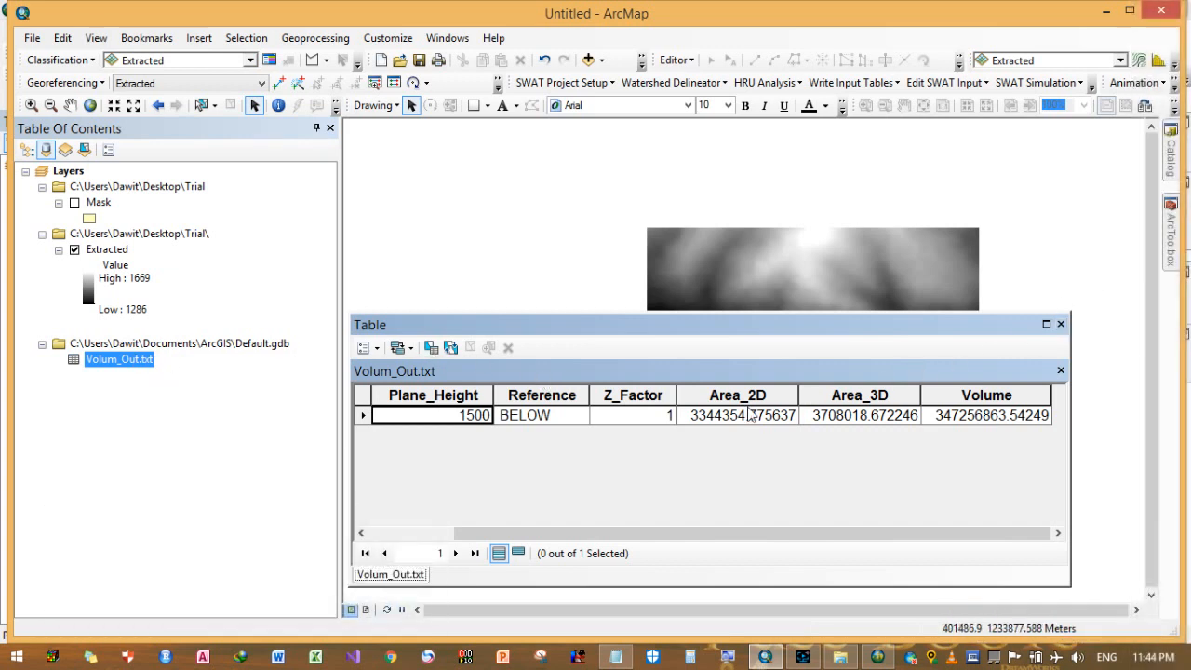
click(721, 418)
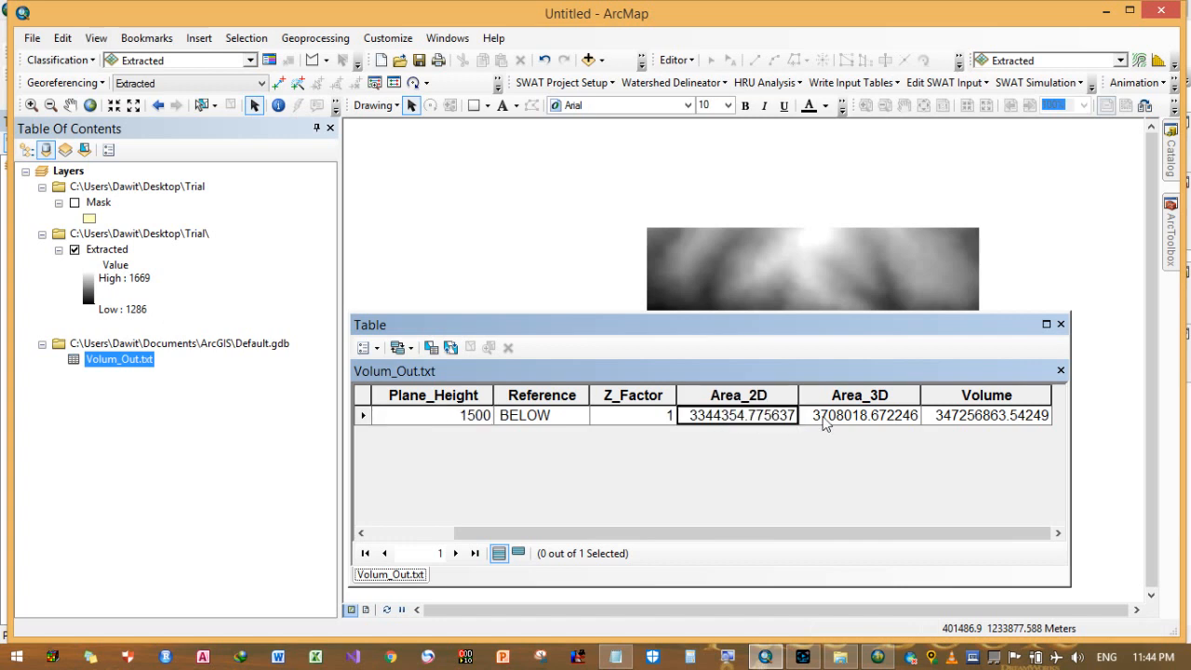
click(855, 419)
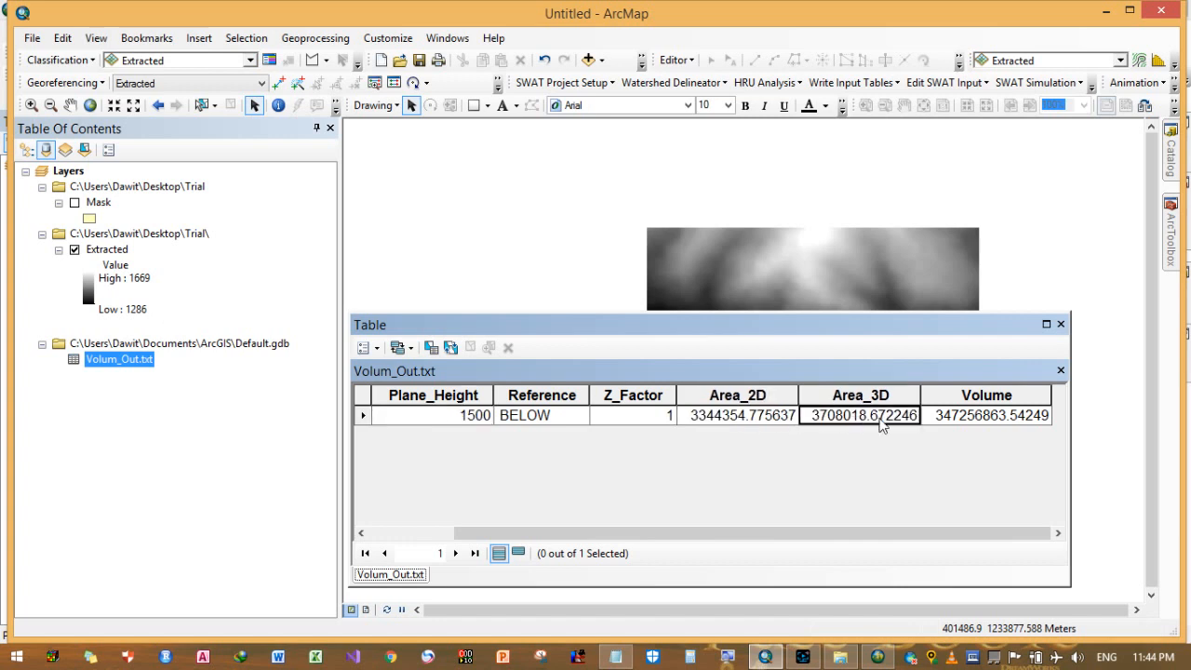
click(1010, 421)
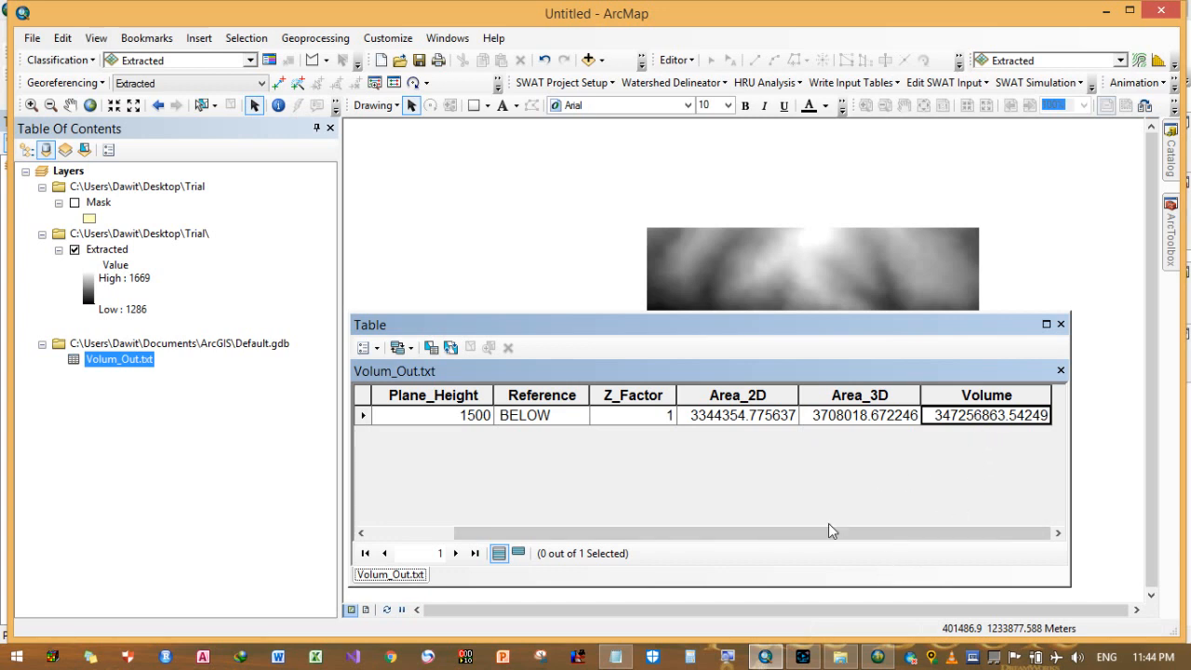
- Switch to ArcScene and show the plan_tin layer together with the Rast_Tin surface
mouse_move(809, 657)
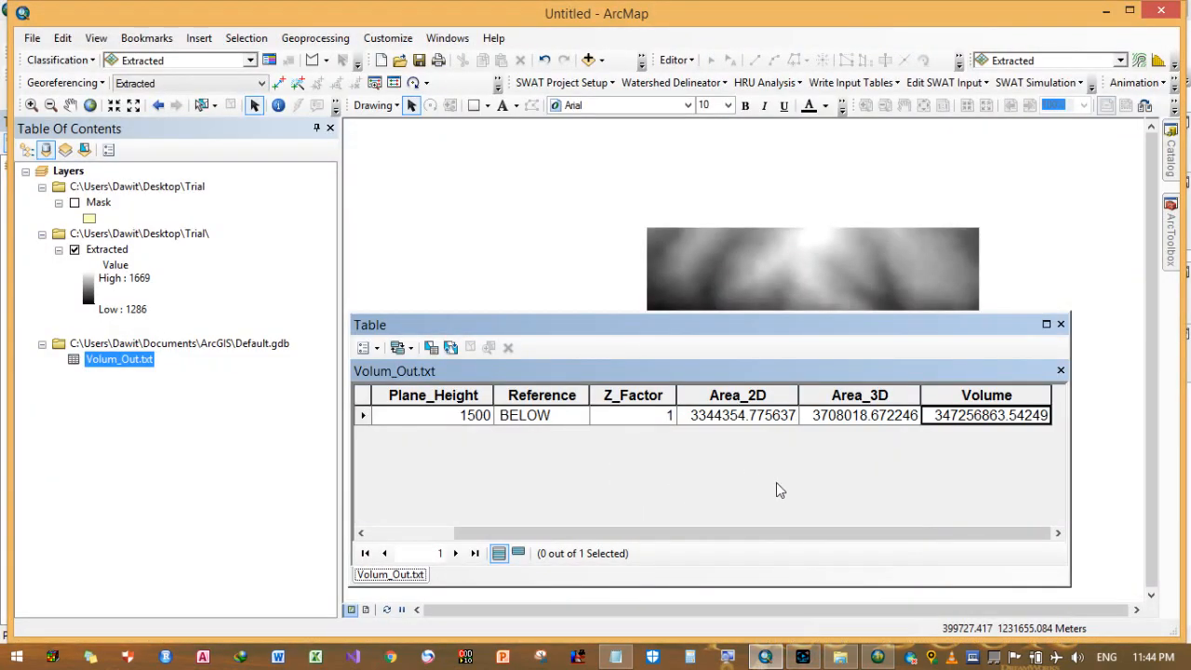
click(876, 656)
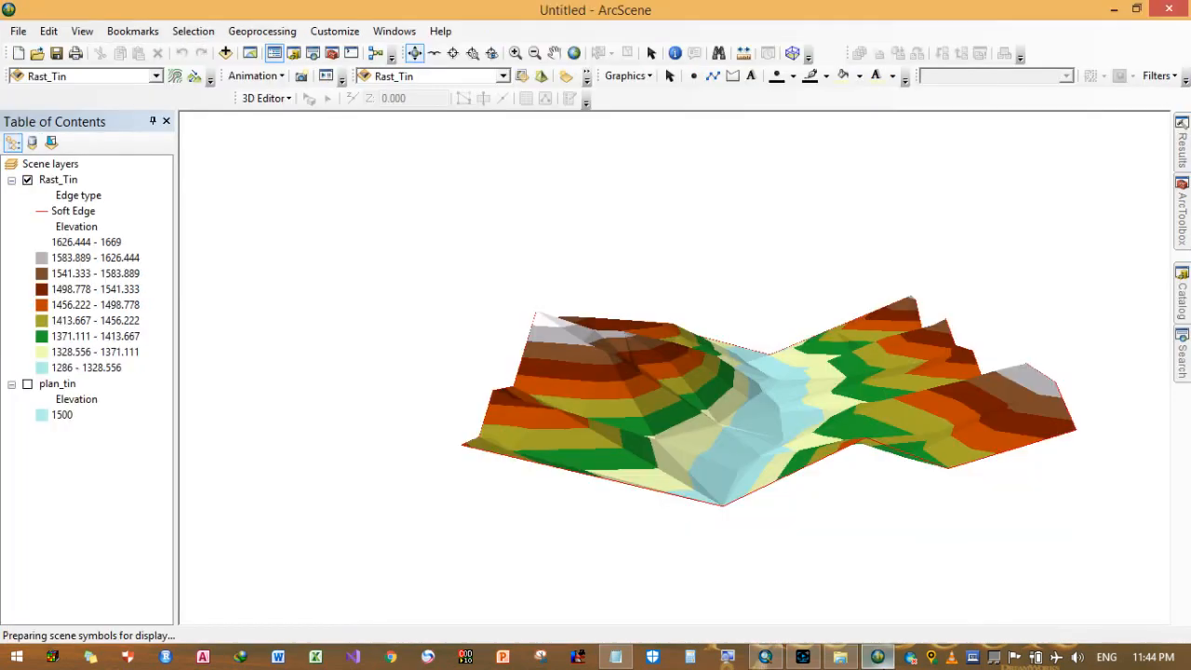
click(28, 385)
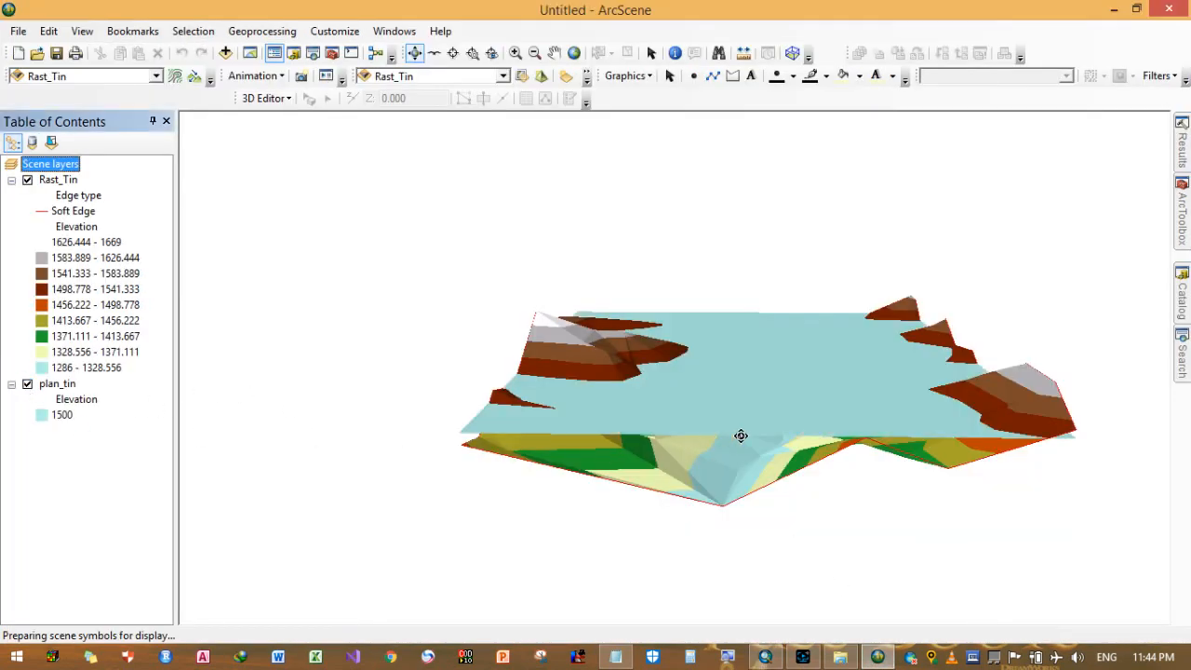
- Switch to ArcMap and start exporting all records of the Volum_Out.txt table
click(650, 56)
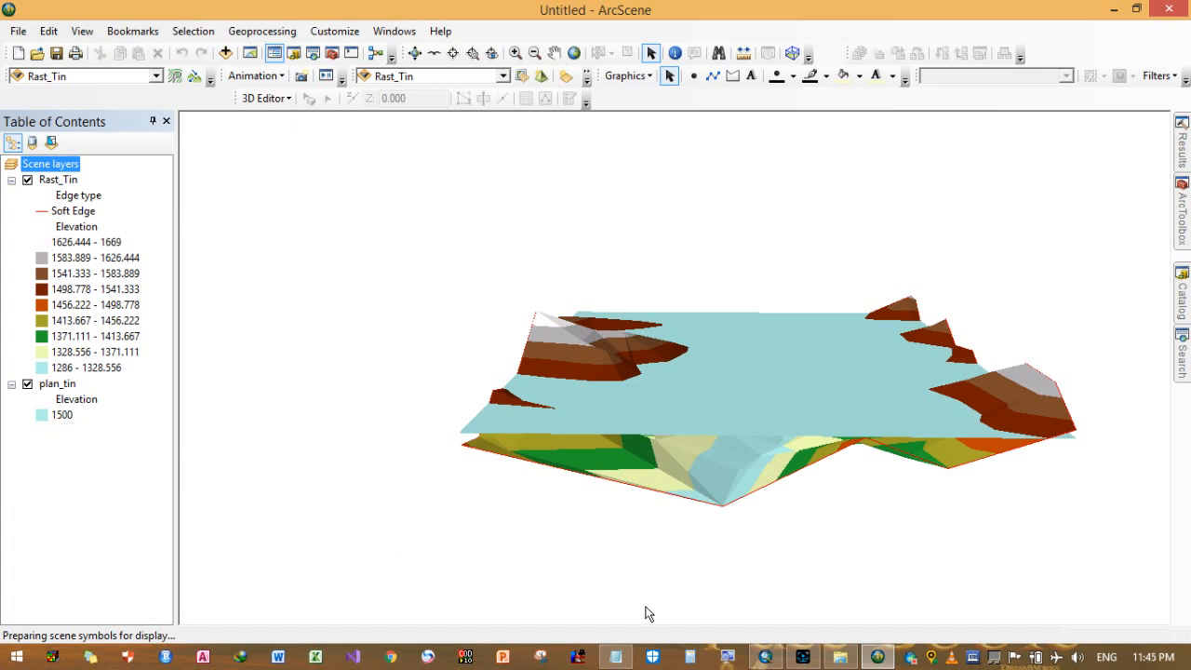
click(766, 656)
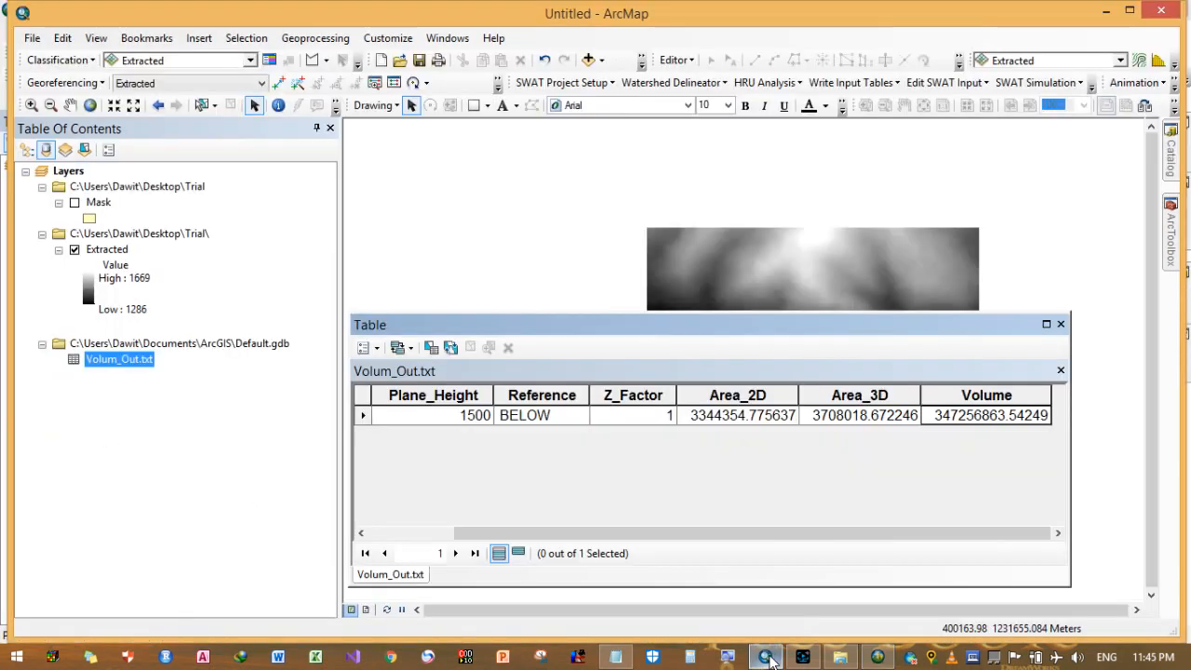
click(954, 416)
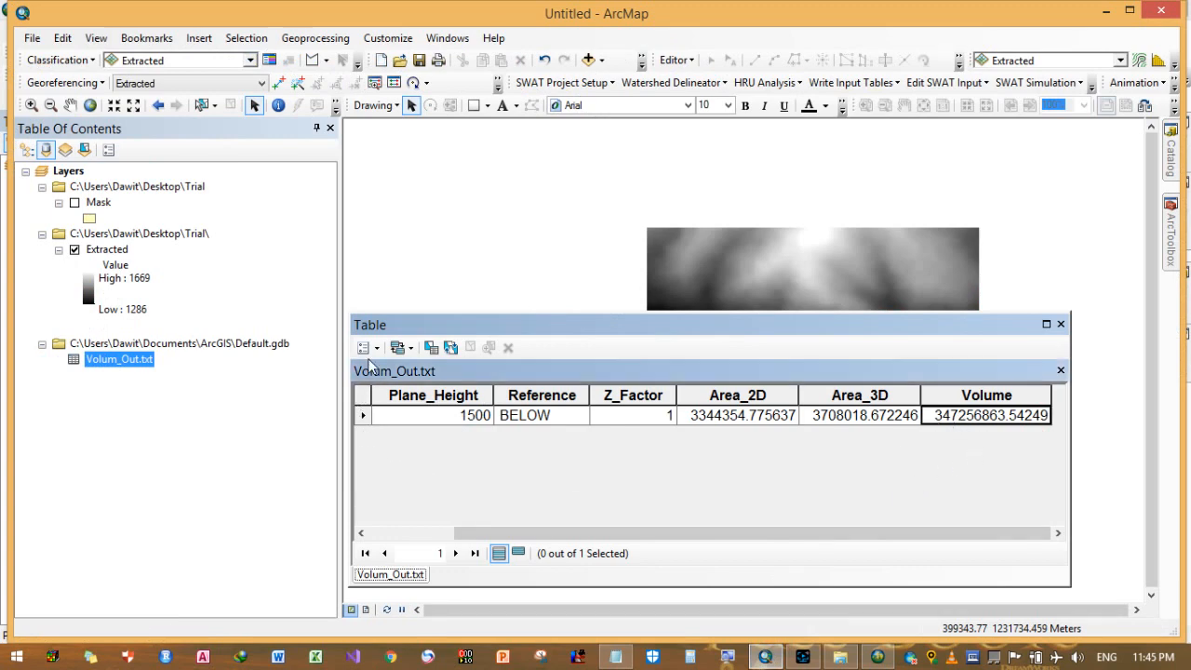
click(377, 348)
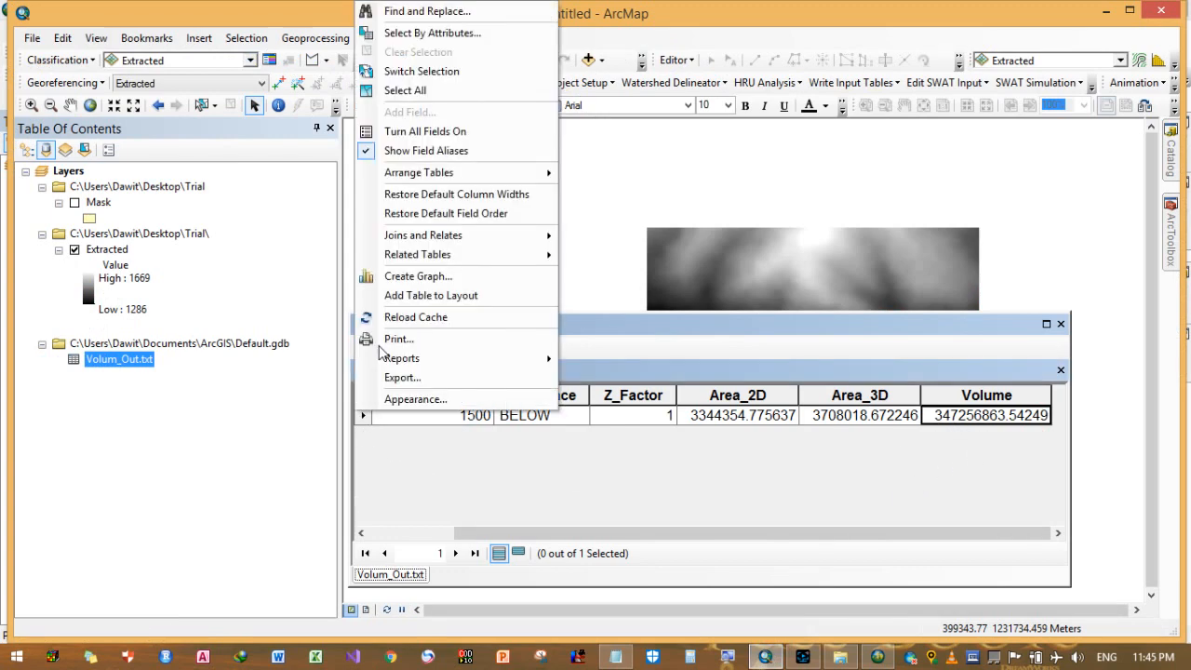
click(415, 379)
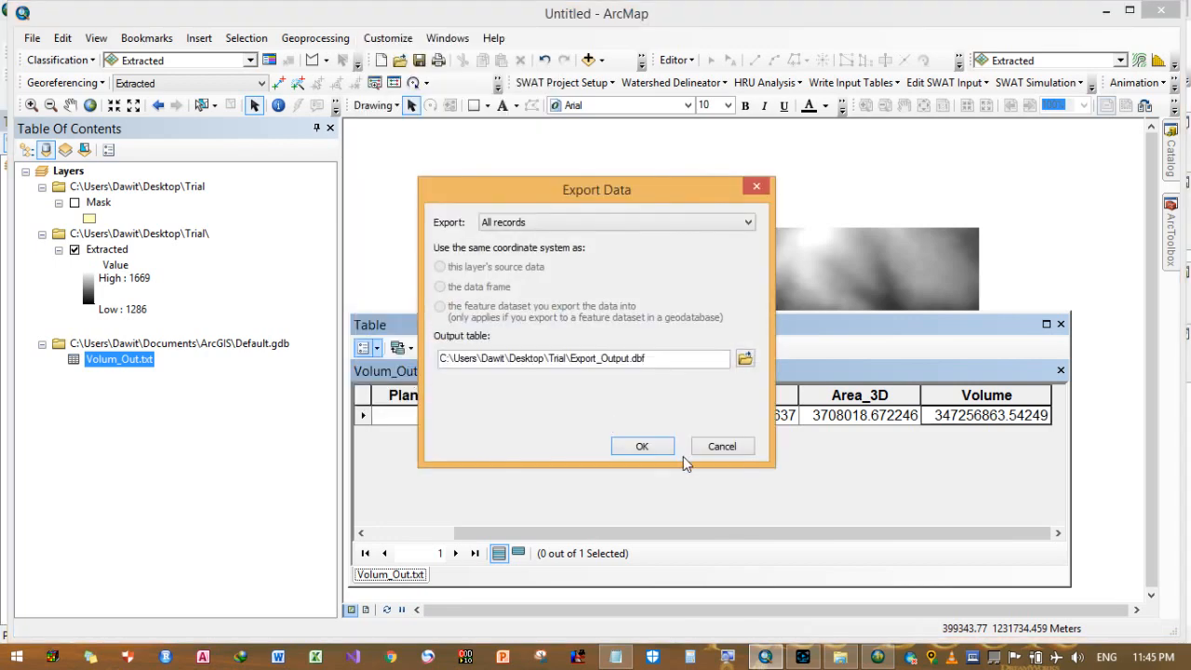
- Export the table to the Trial folder as a text file named Volum_out.txt, without adding it to the map
click(744, 358)
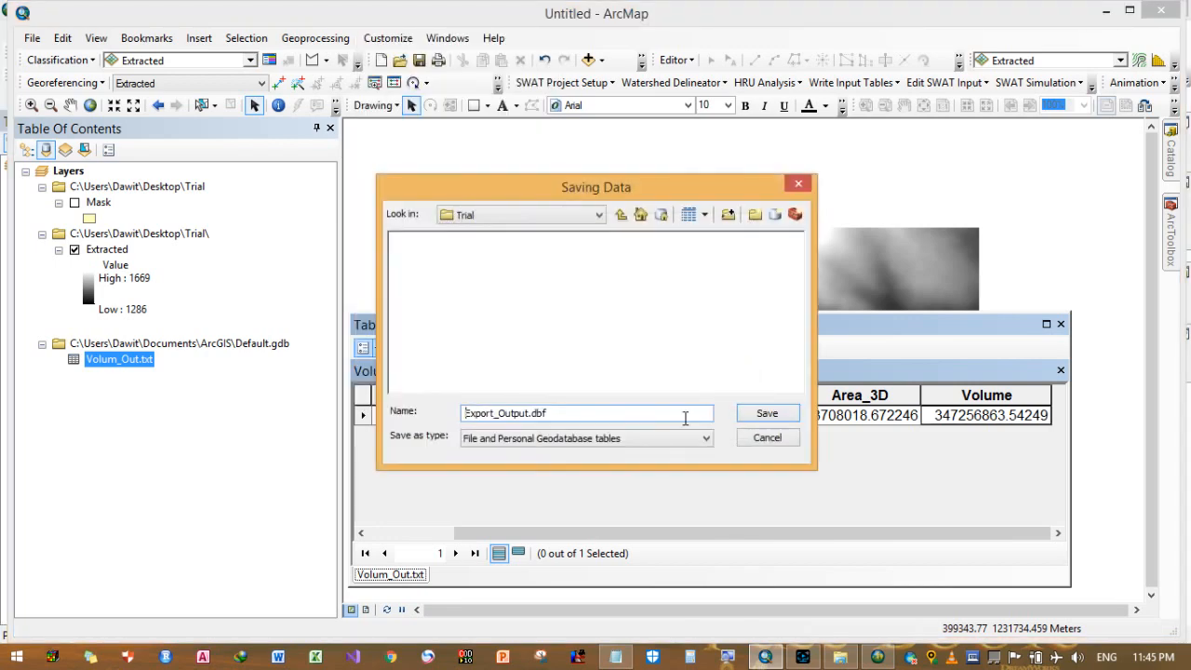
click(647, 446)
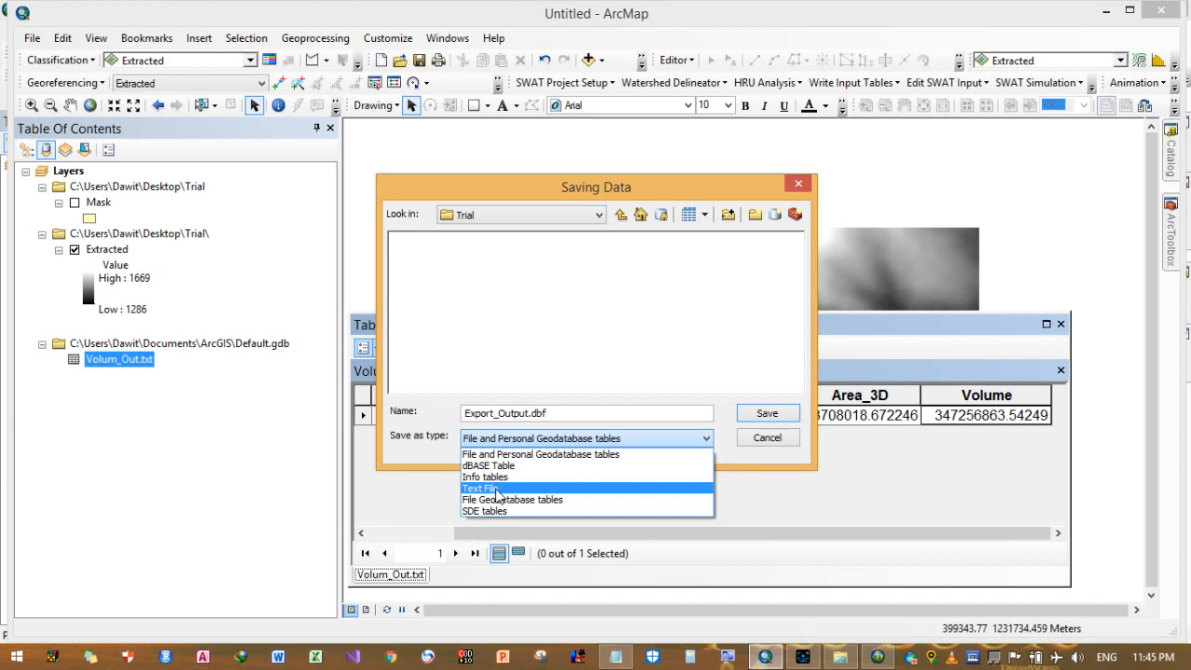
click(498, 489)
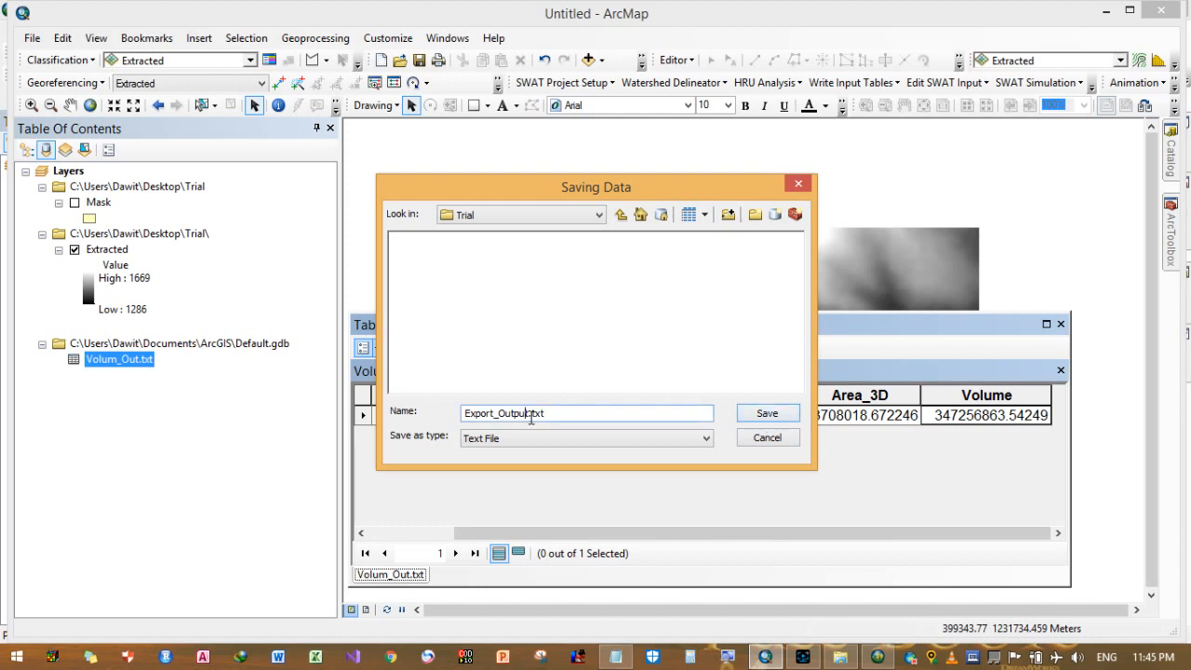
drag(529, 417, 455, 416)
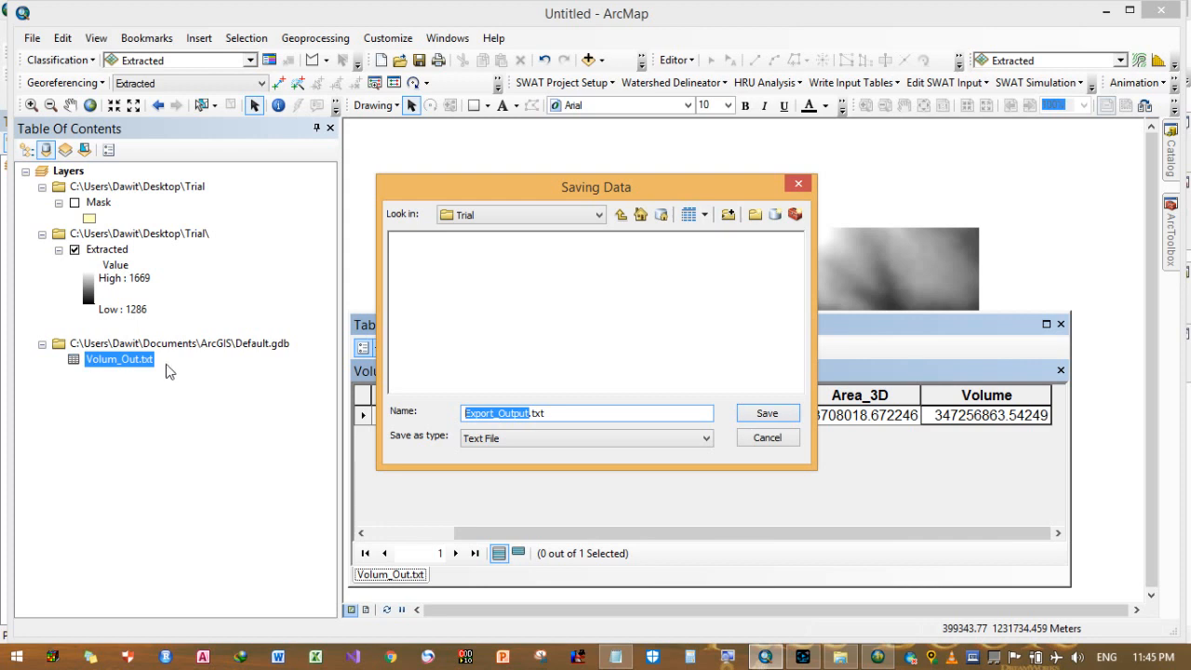
text(Volu)
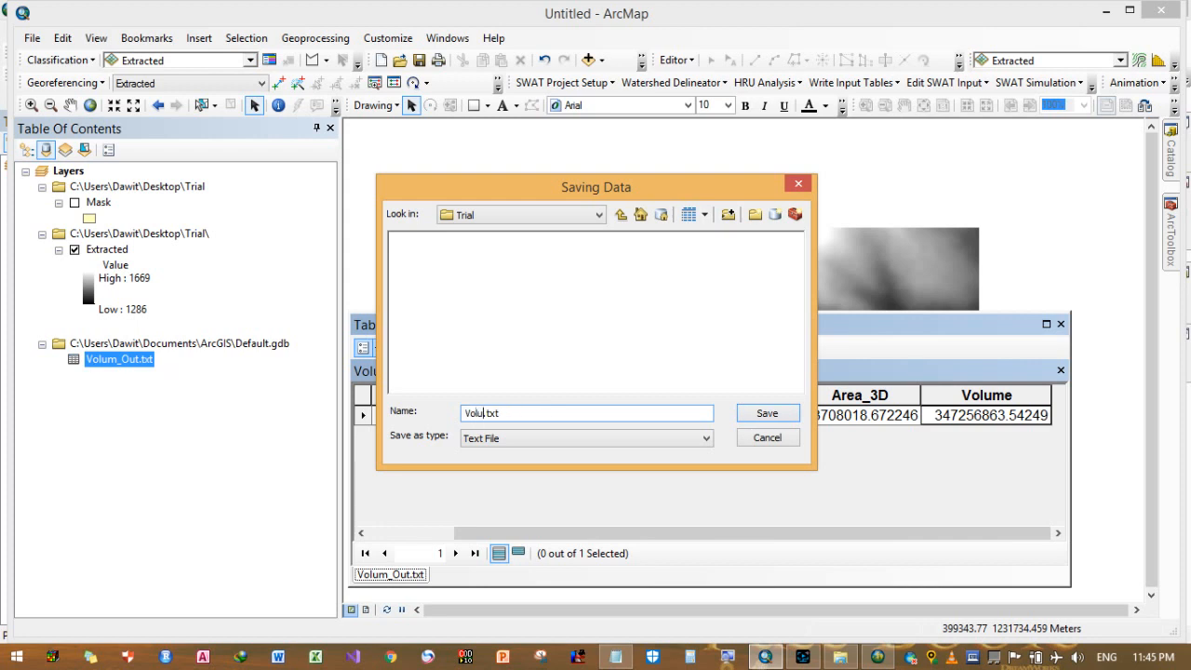
text(m_out)
click(768, 418)
click(641, 447)
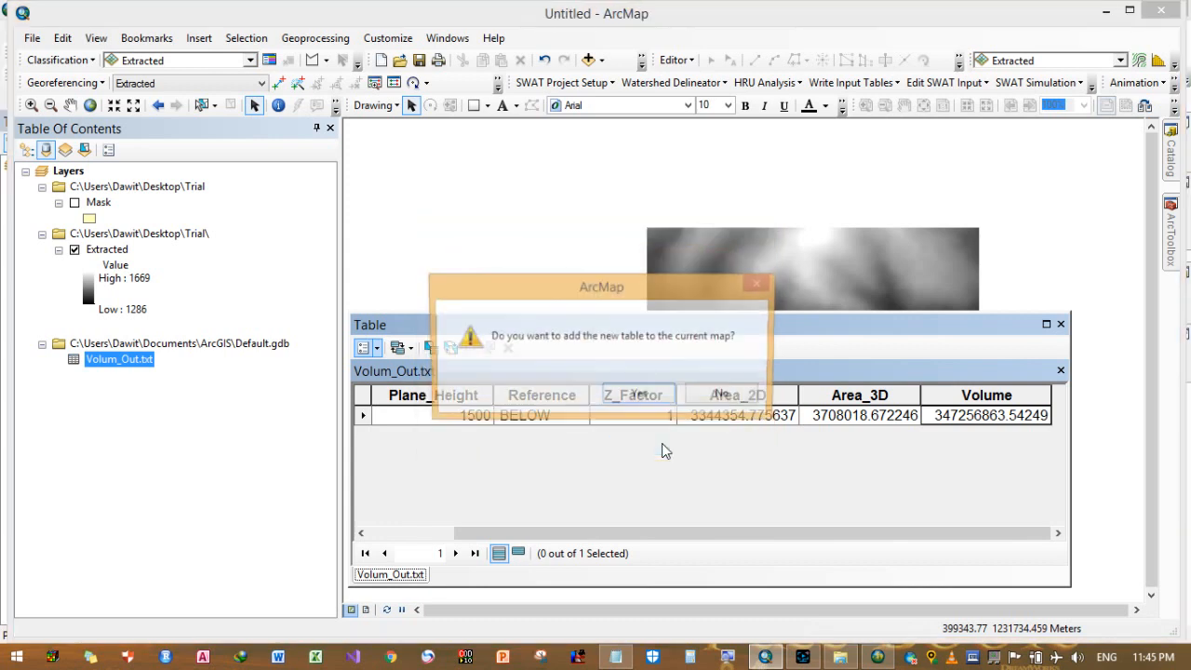
click(734, 404)
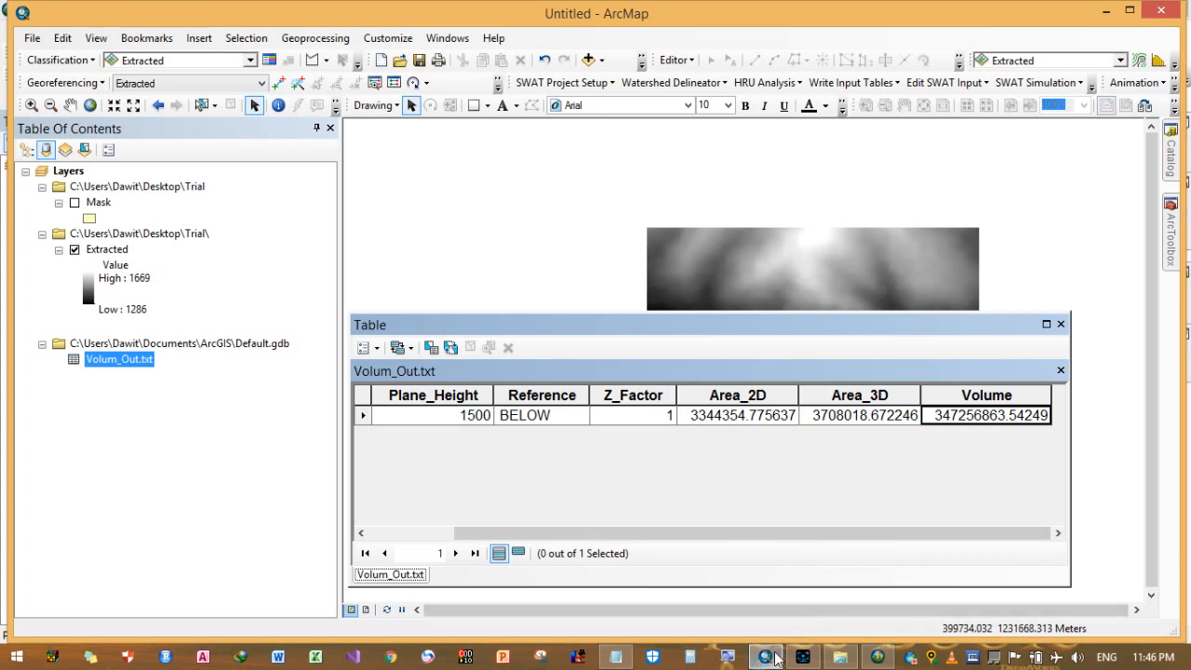
- Switch to ArcScene and toggle the plan_tin layer to compare the terrain with and without the water plane
mouse_move(777, 658)
click(842, 572)
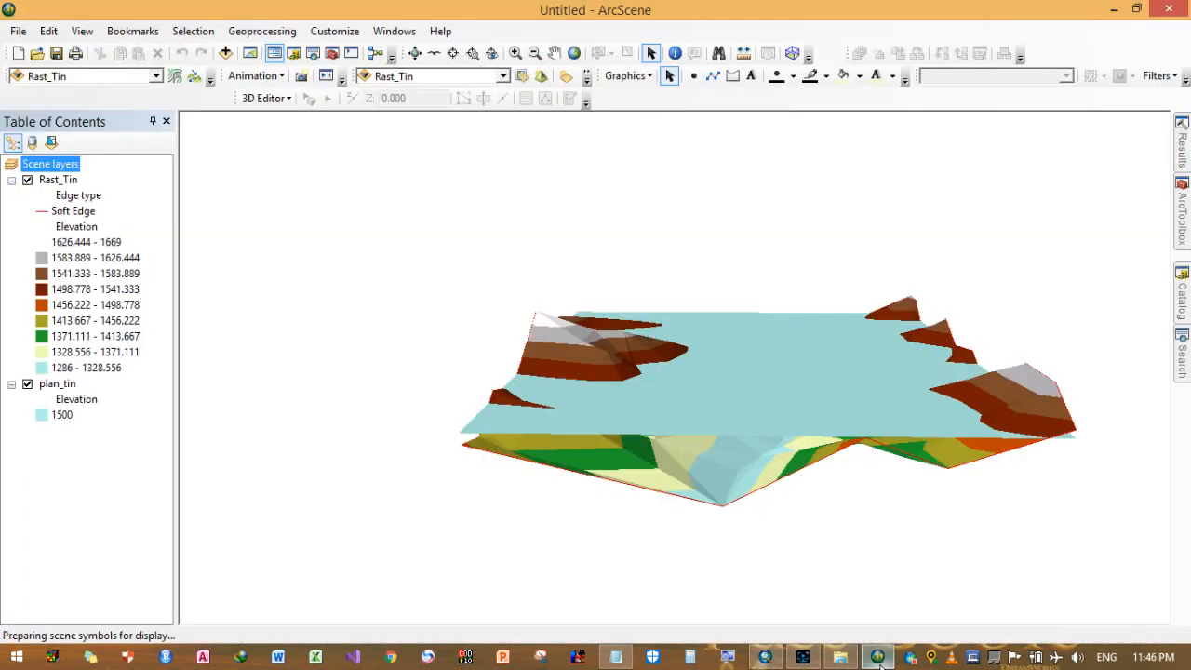
scroll(853, 493, down, 3)
scroll(853, 493, up, 4)
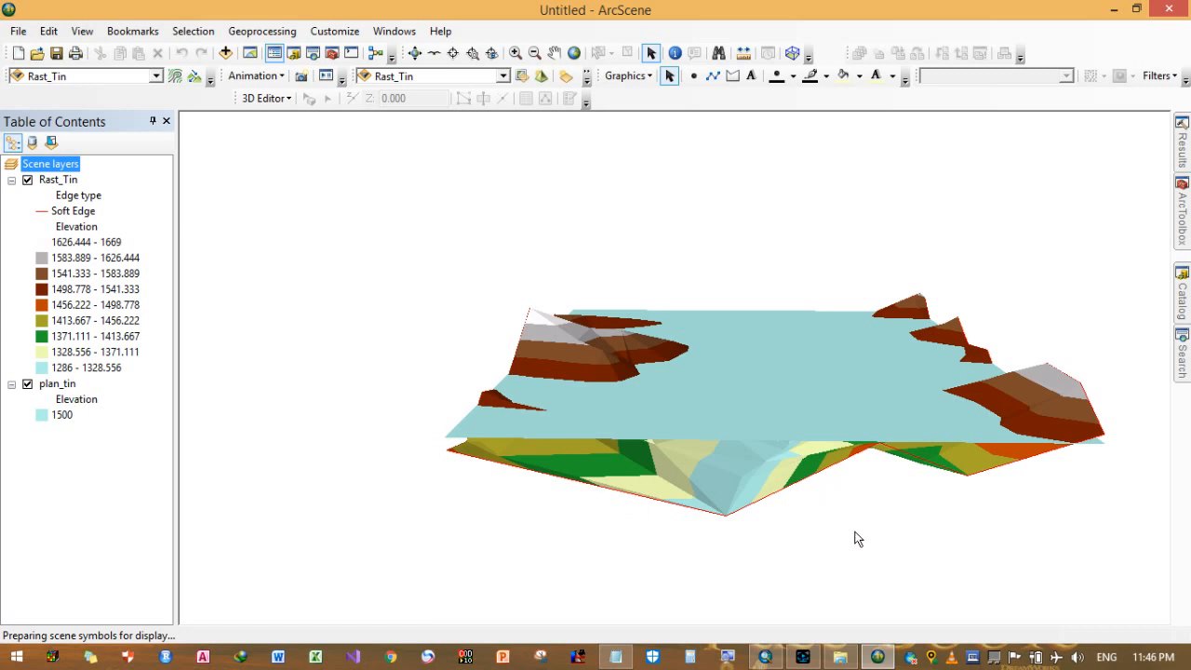
scroll(943, 480, up, 2)
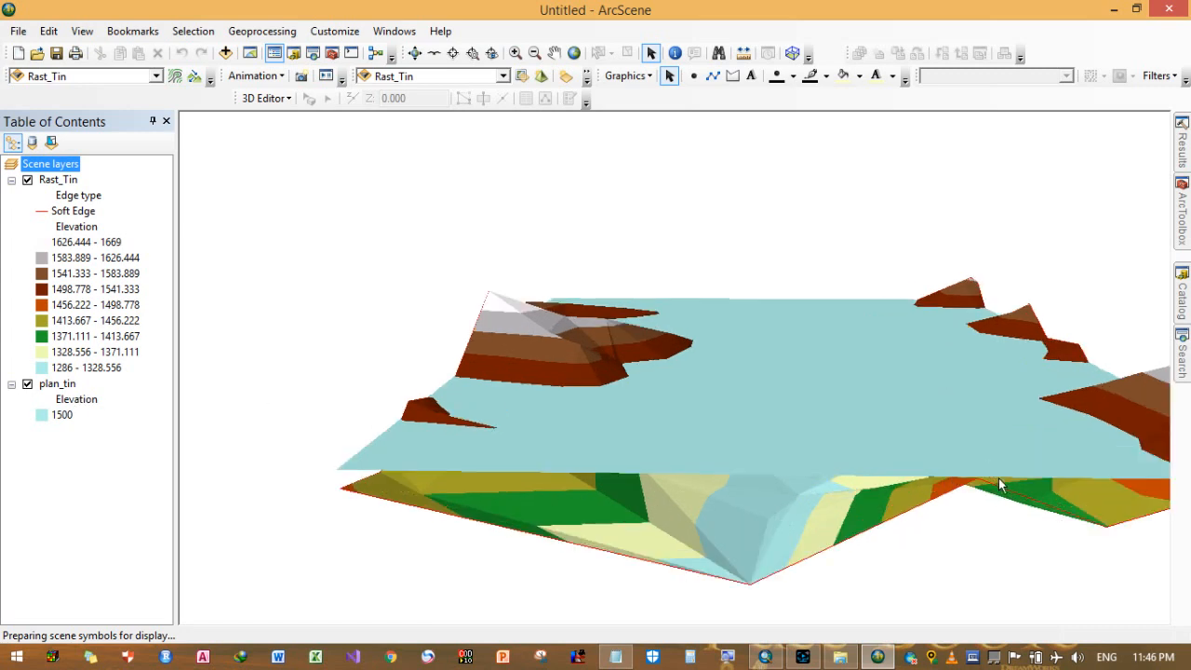
click(28, 384)
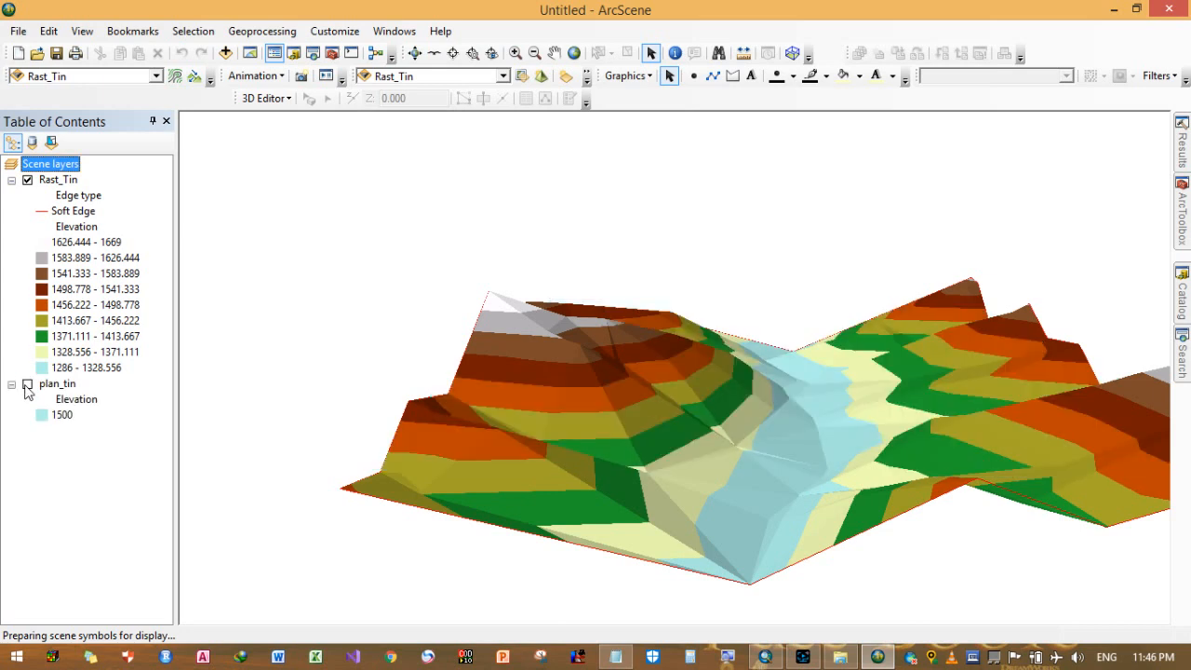
click(28, 384)
click(28, 385)
click(28, 385)
click(28, 384)
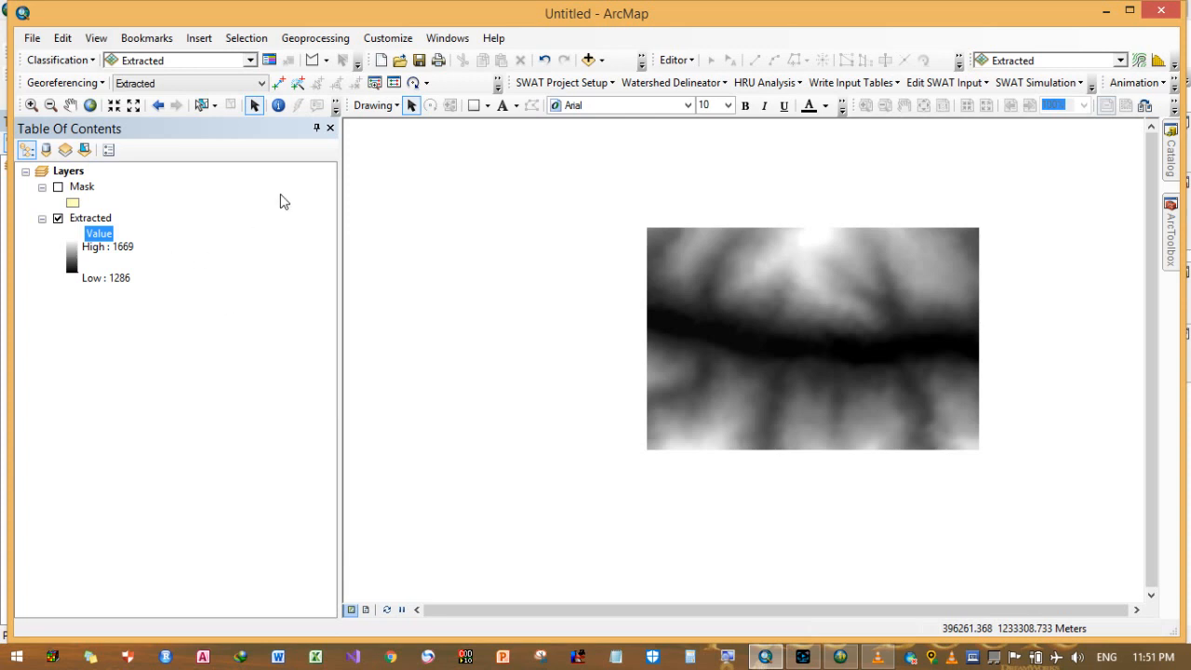
- Turn on the Mask layer and collapse the 3D Analyst Tools in ArcToolbox
click(102, 220)
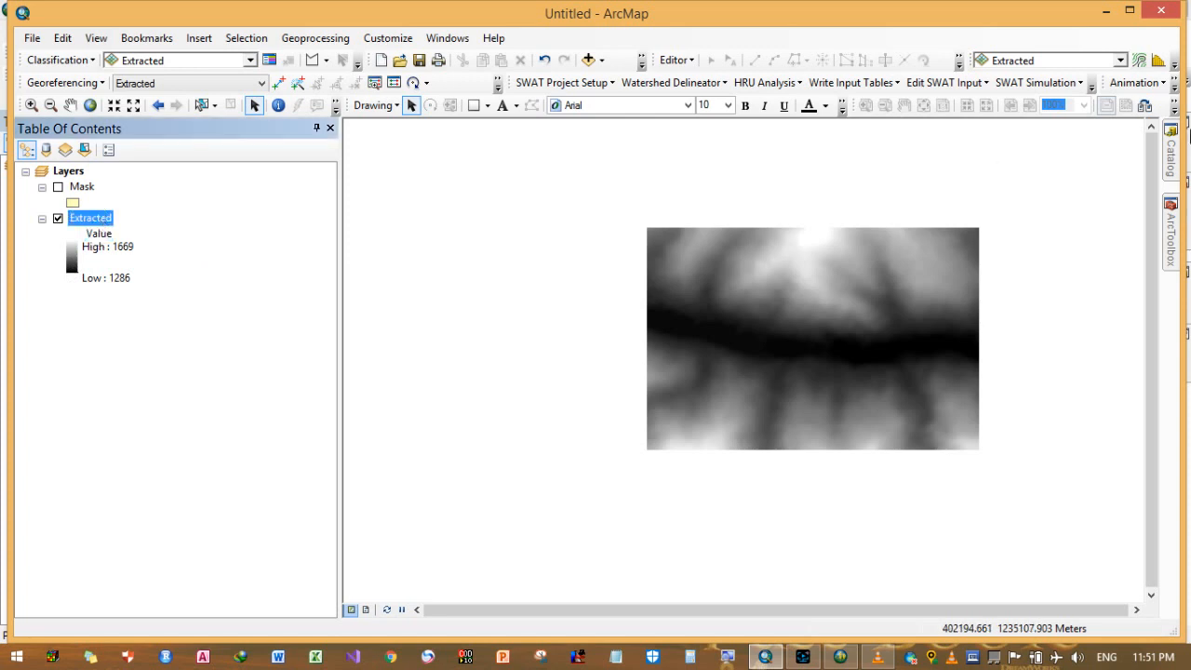
click(58, 187)
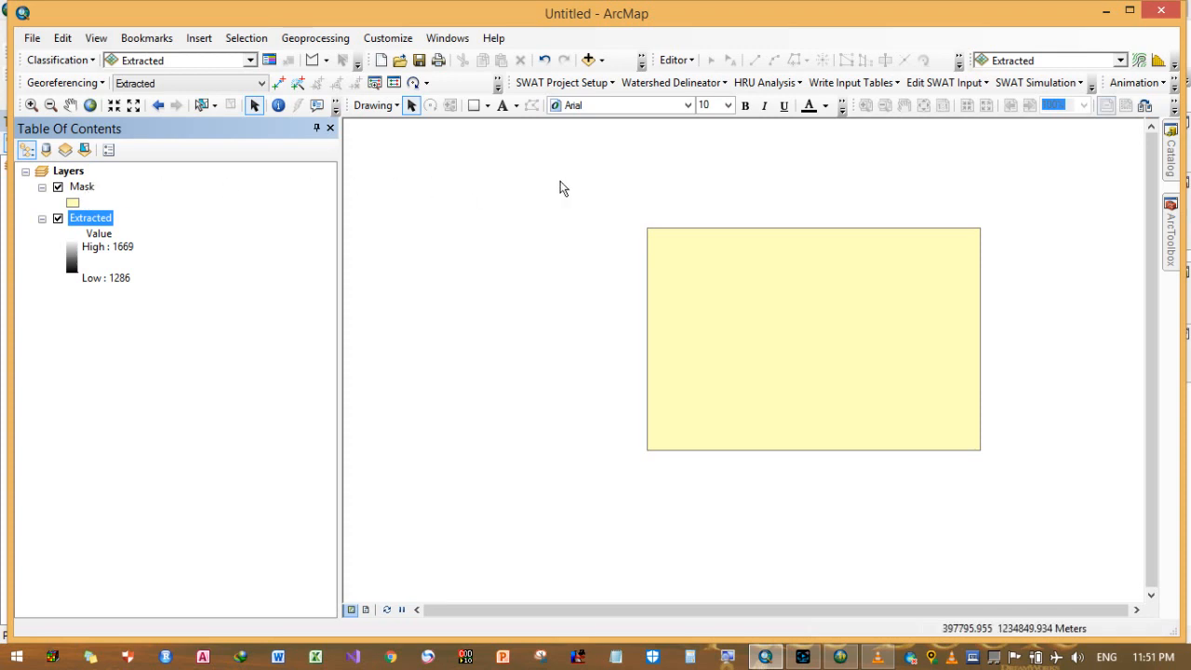
mouse_move(1167, 243)
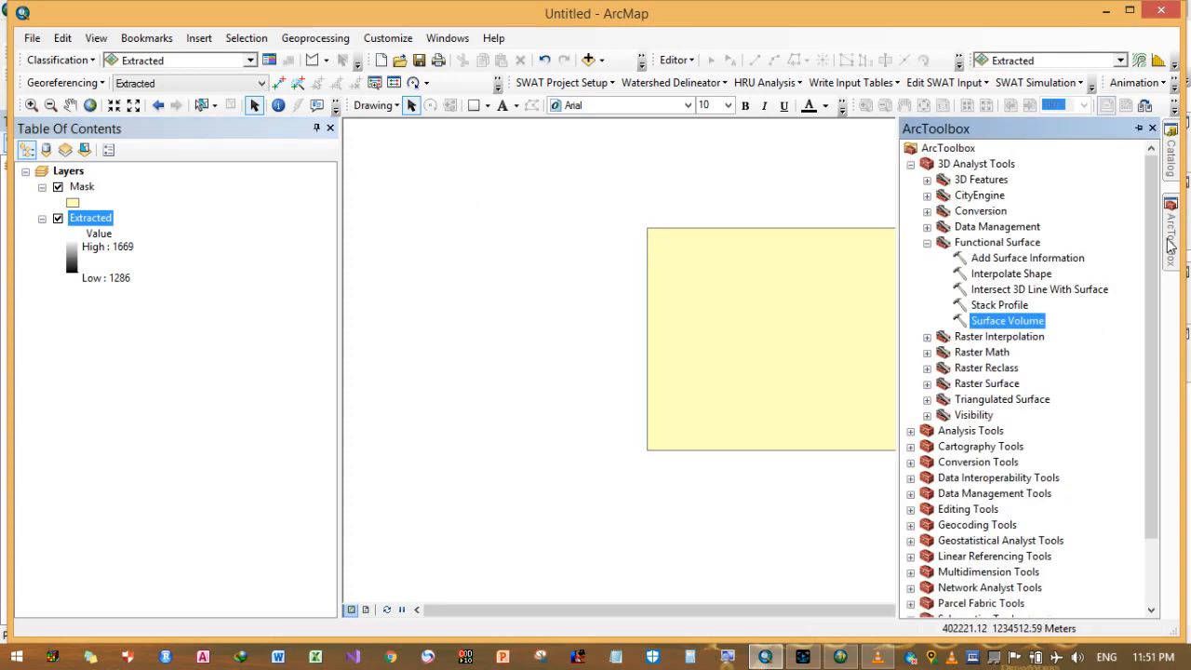
click(925, 243)
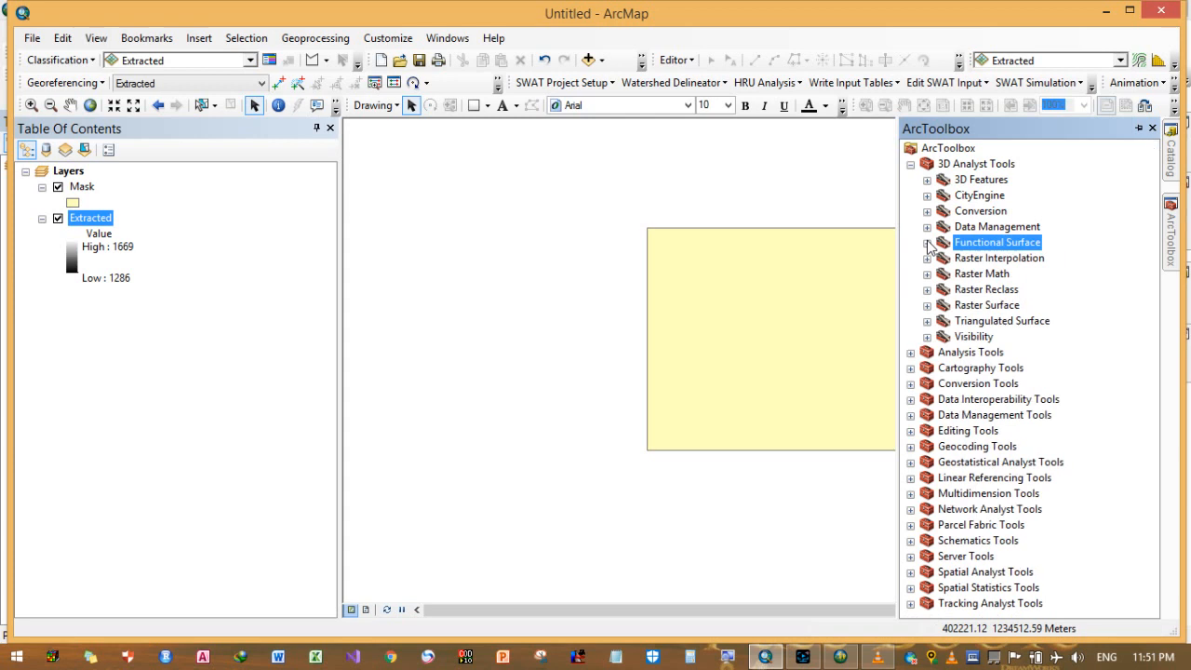
click(910, 165)
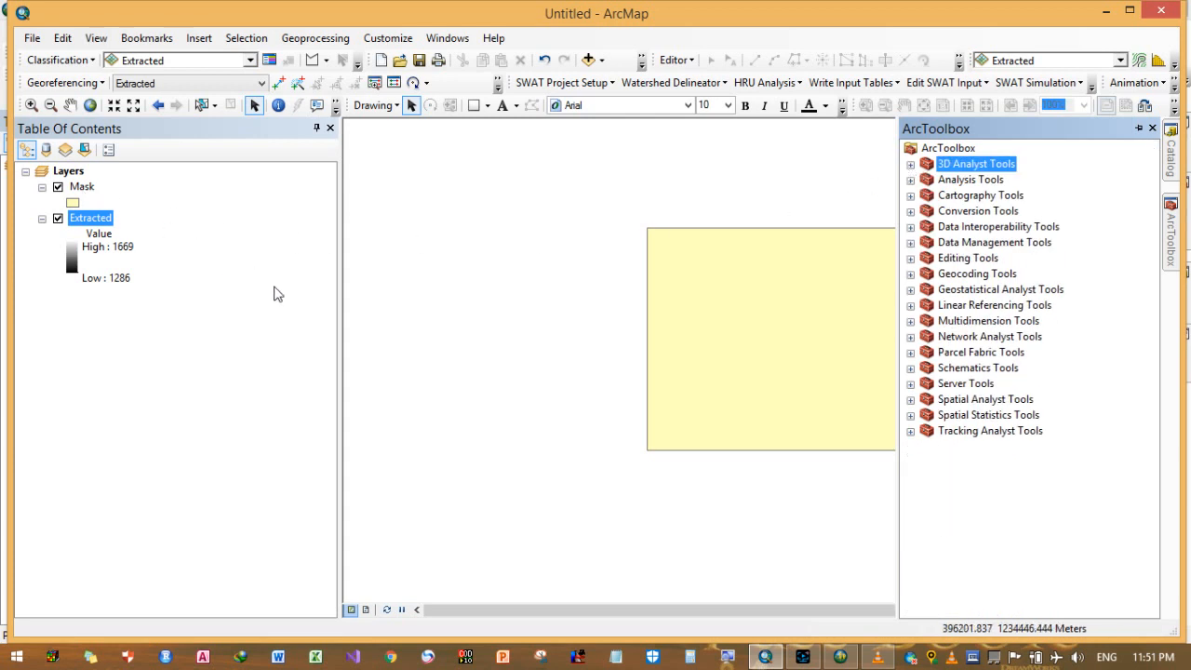
- Open the Polygon to Raster tool from the To Raster set of the Conversion Tools
click(949, 214)
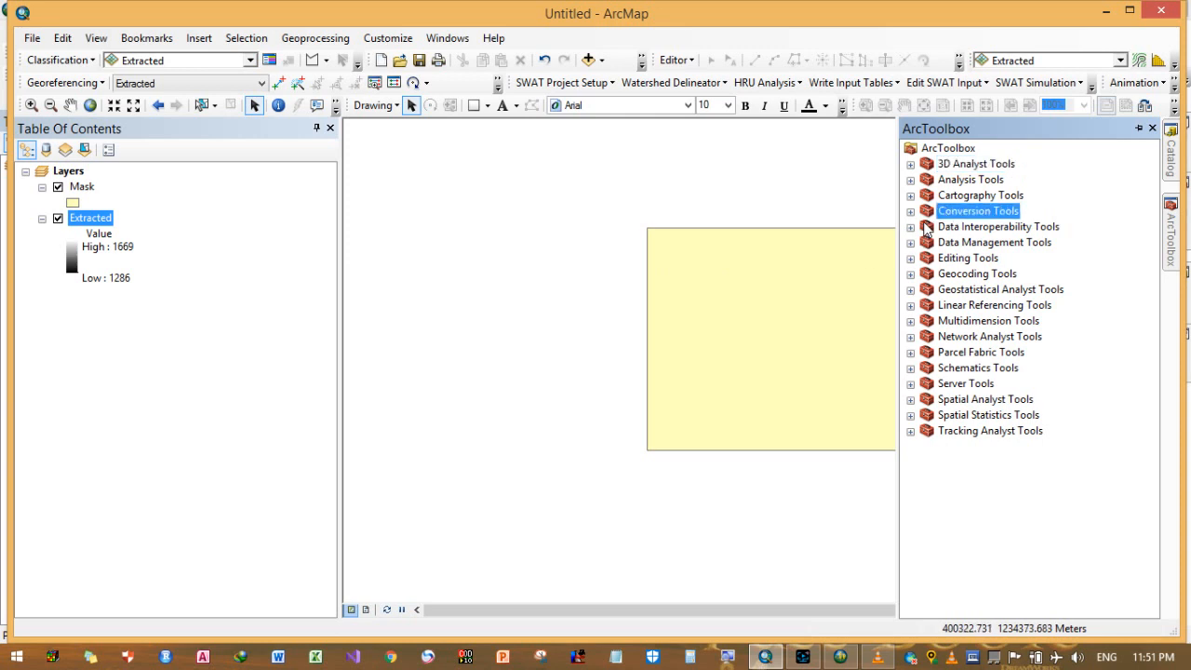
click(911, 212)
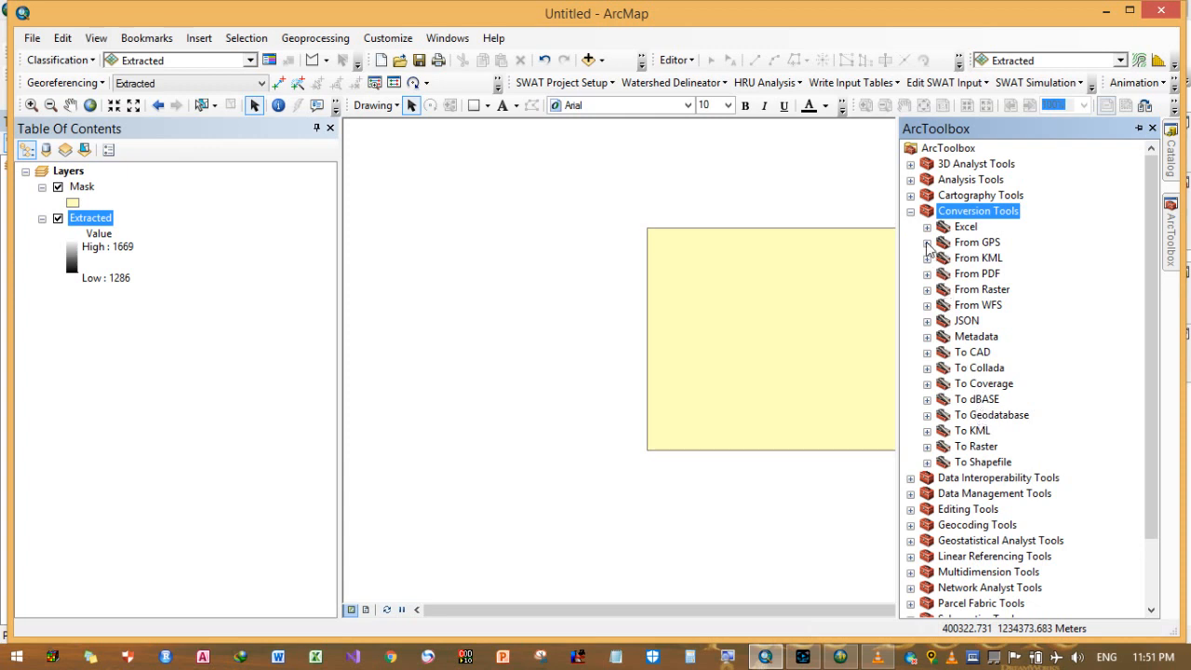
mouse_move(1164, 192)
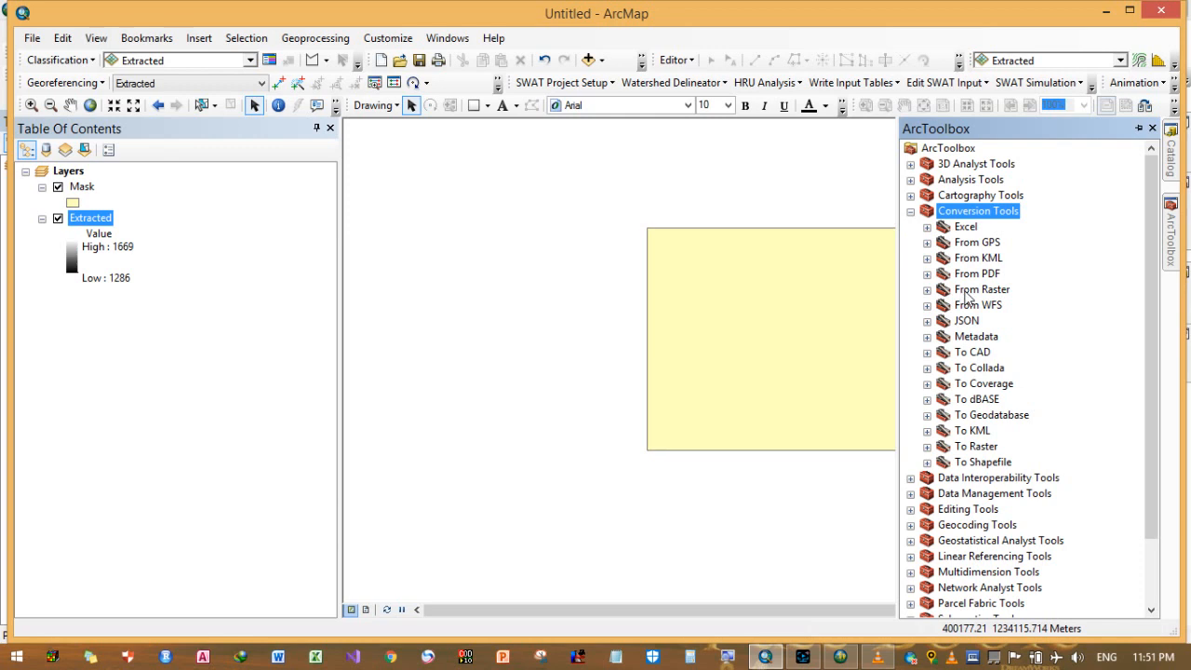
click(986, 449)
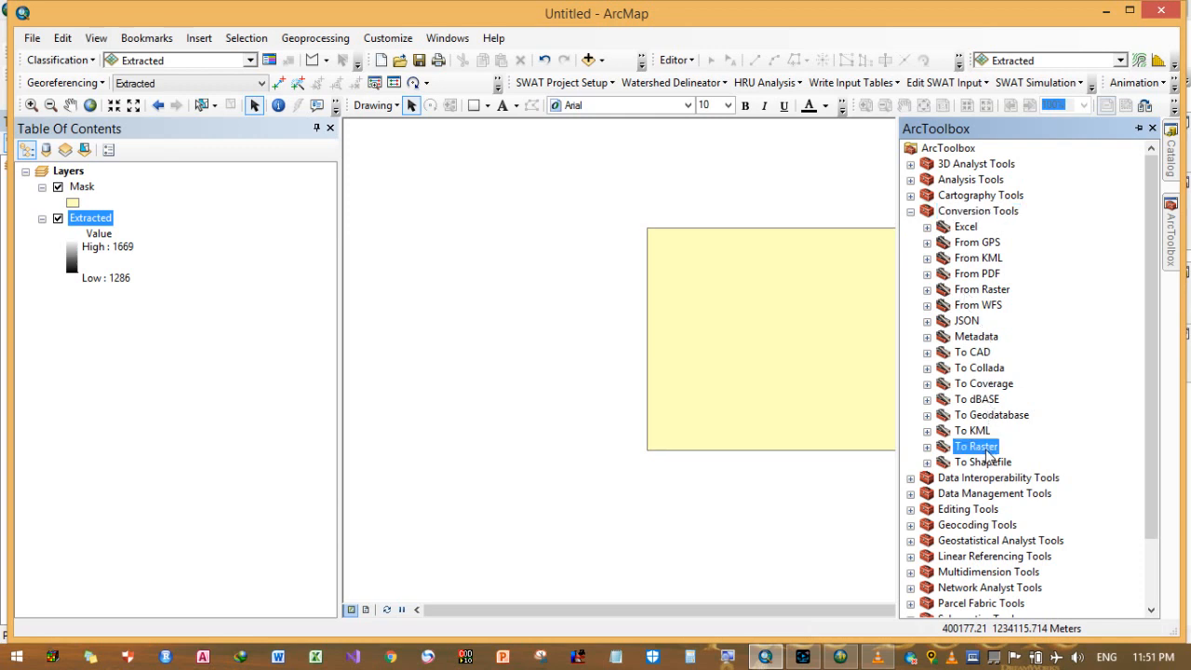
click(926, 448)
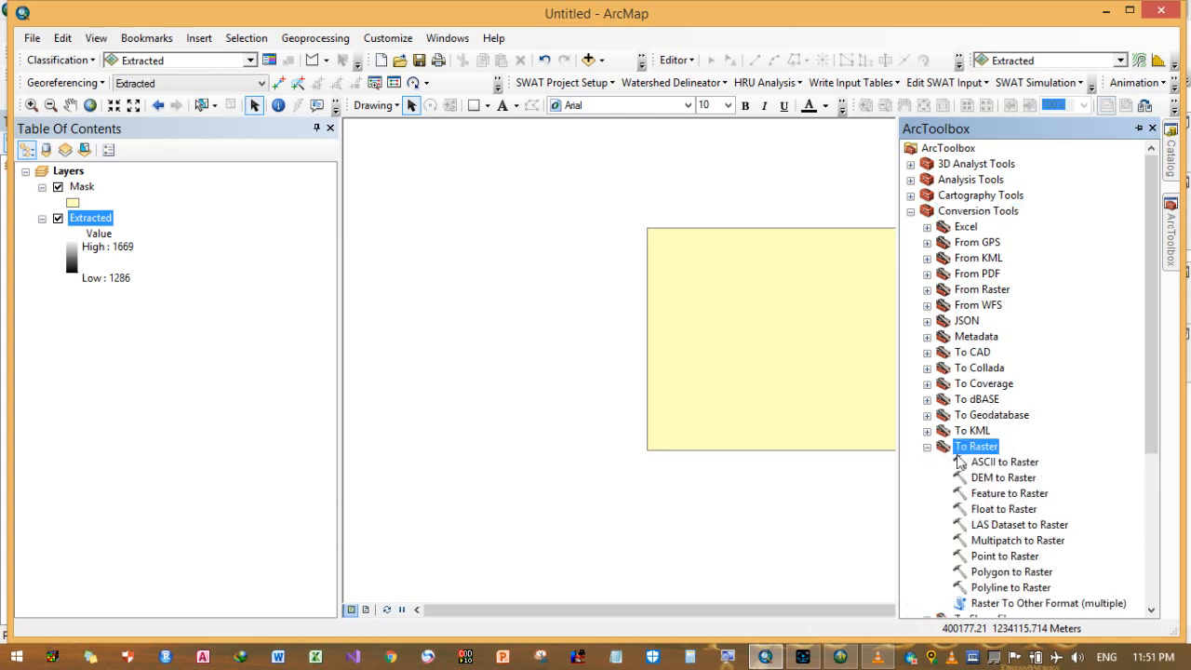
click(1018, 574)
double_click(1019, 573)
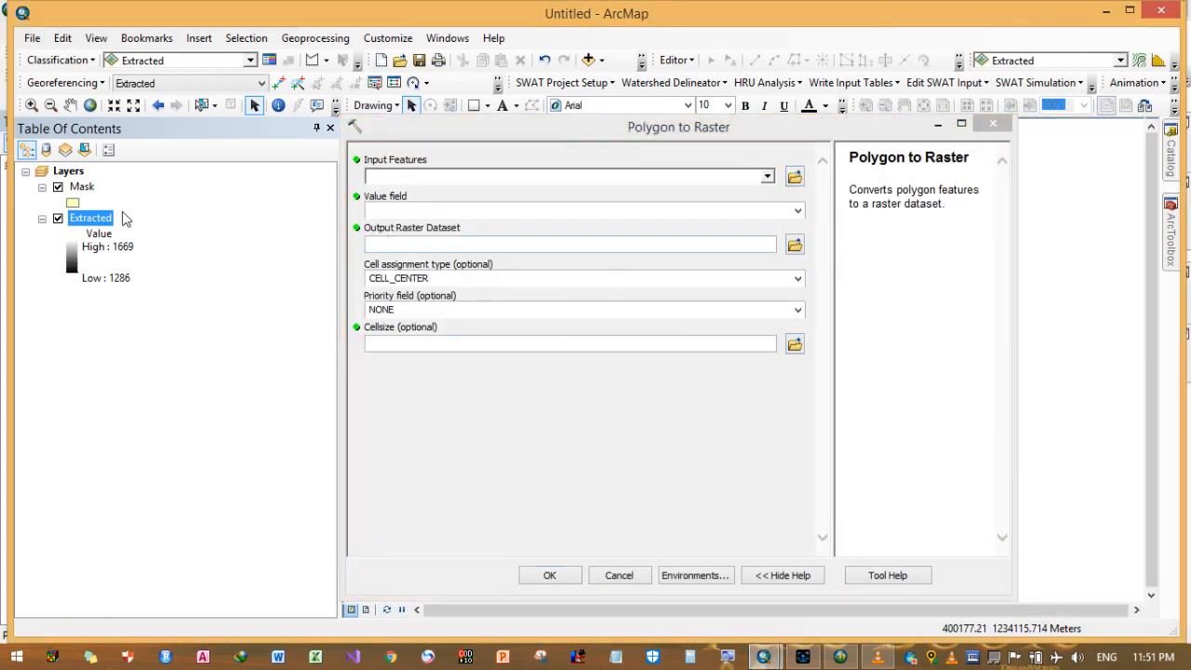
- Set Mask as the input features and Elevation as the value field for the raster conversion
drag(81, 186, 407, 168)
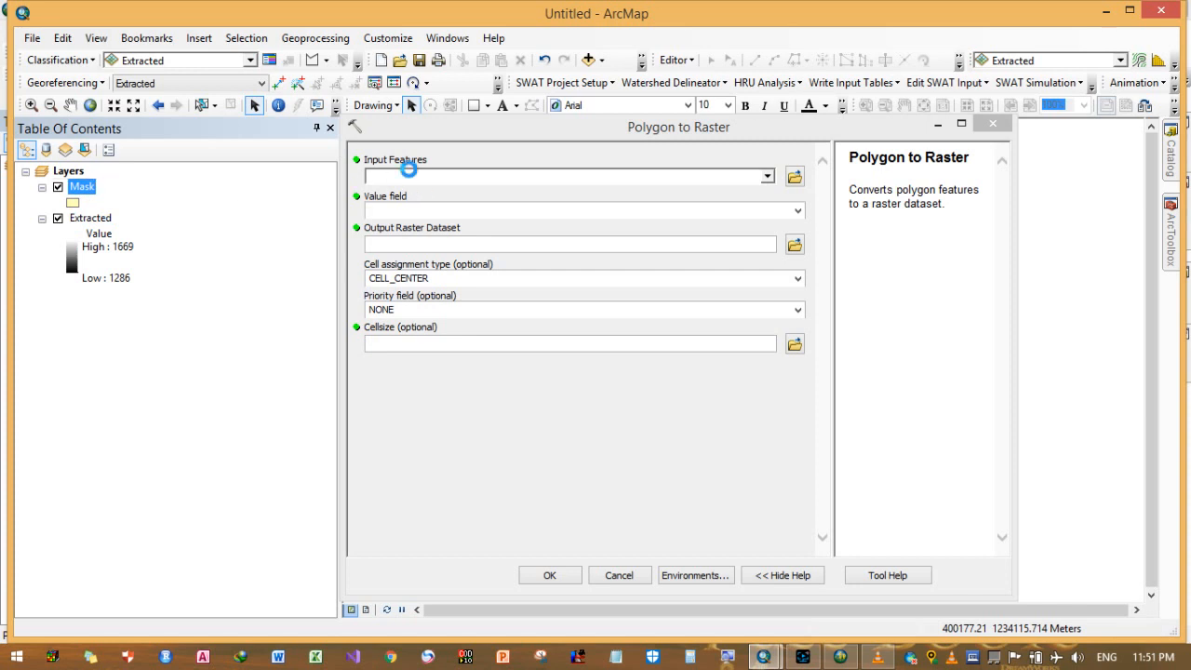
click(797, 211)
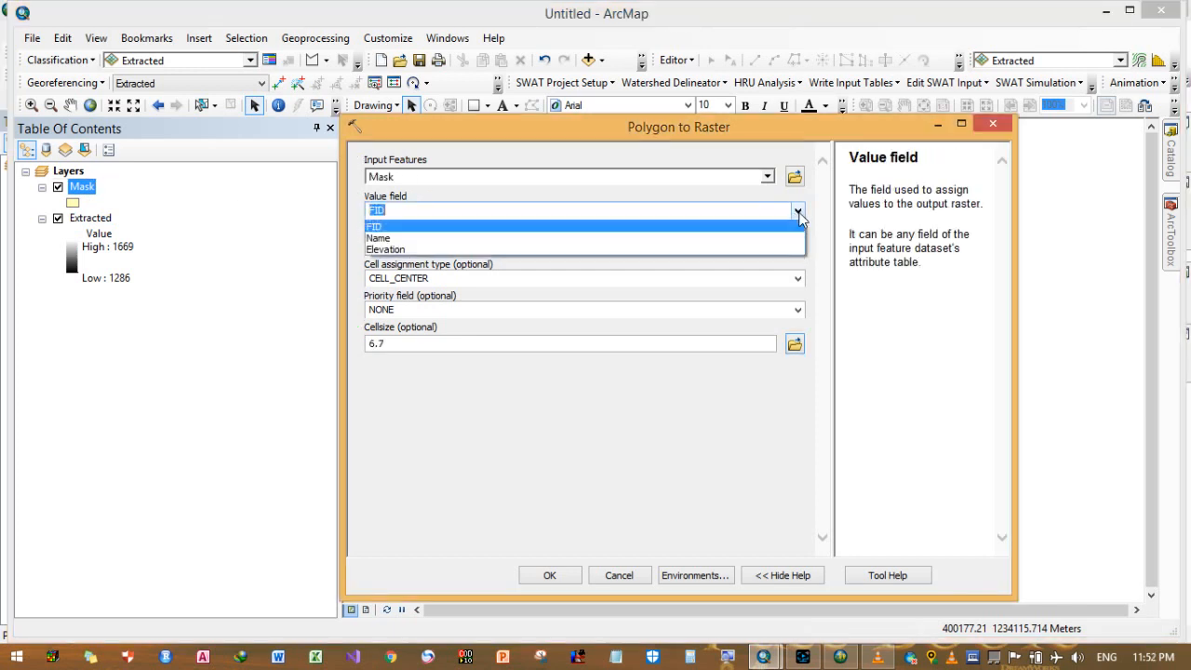
click(734, 247)
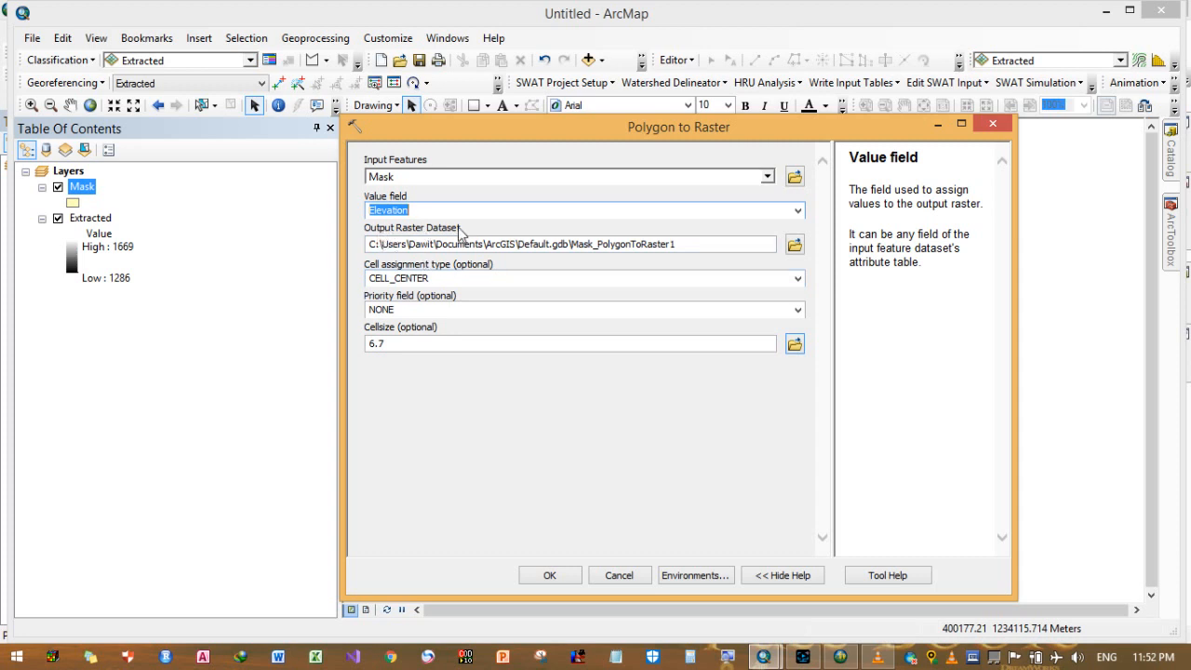
- Name the output raster plane2 in the Trial folder and run the polygon-to-raster conversion
click(795, 245)
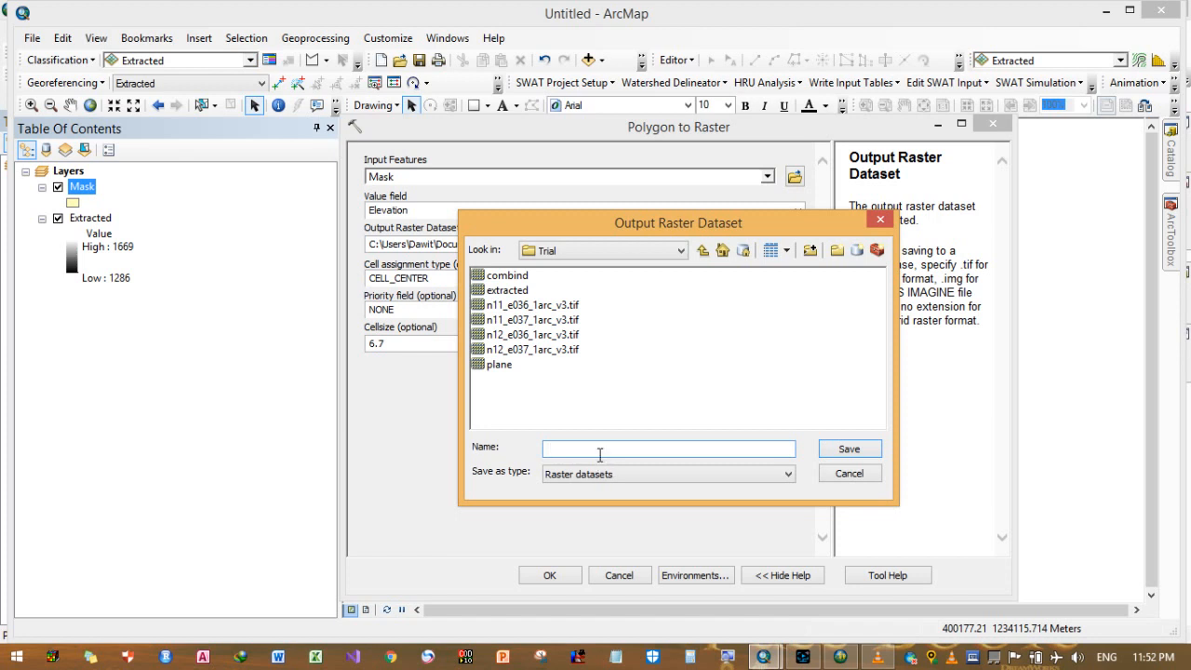
text(p)
click(847, 448)
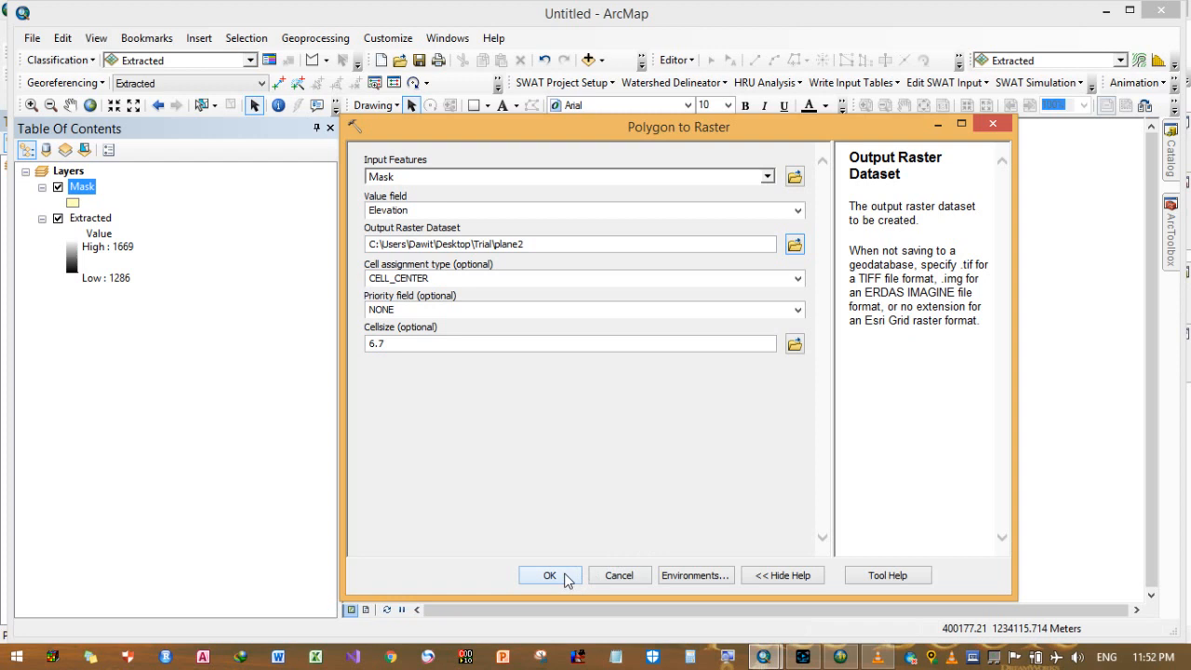
click(567, 576)
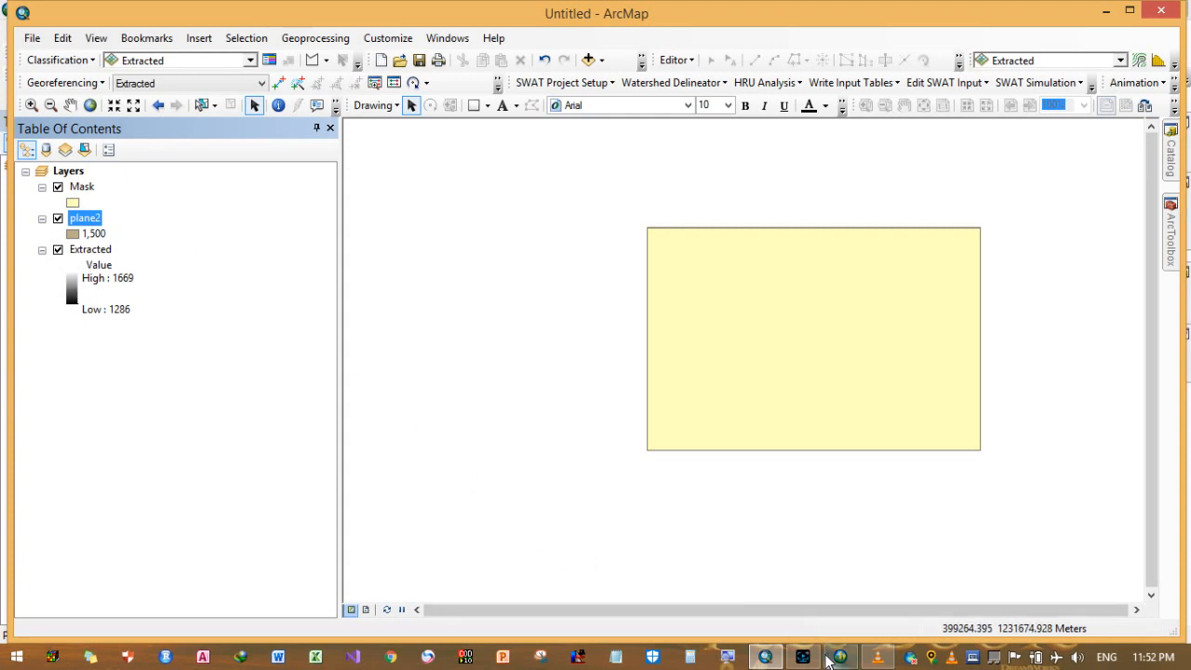
- Switch to ArcScene and add the plane2 and extracted rasters from the Trial folder to the scene
click(828, 658)
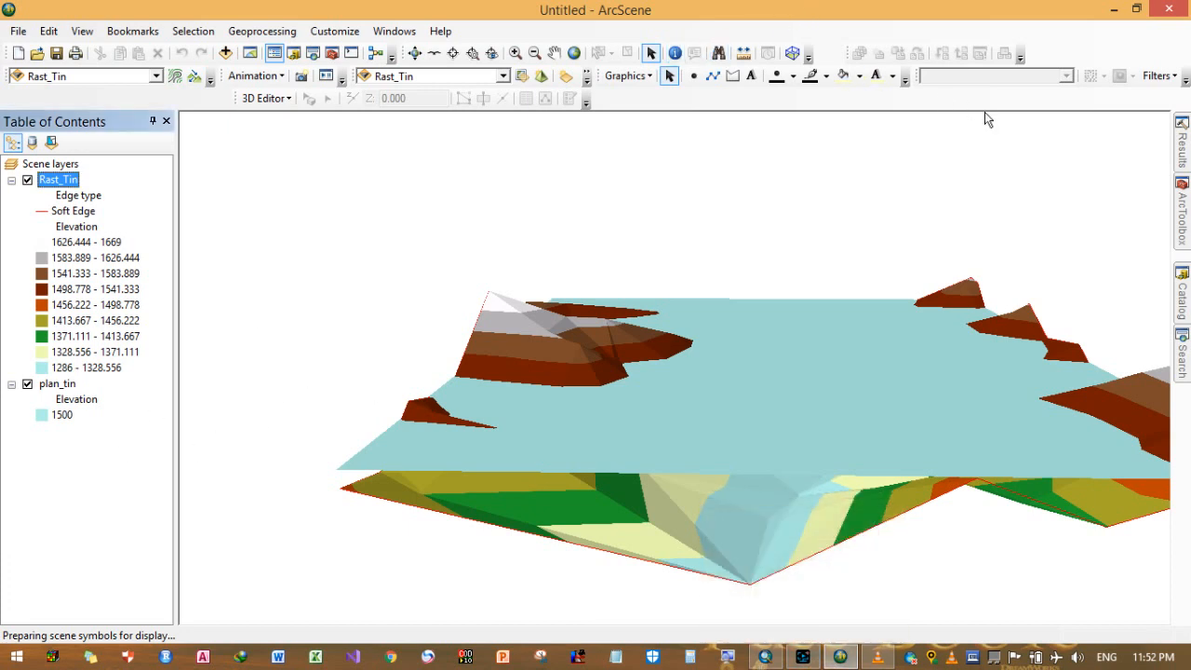
click(237, 56)
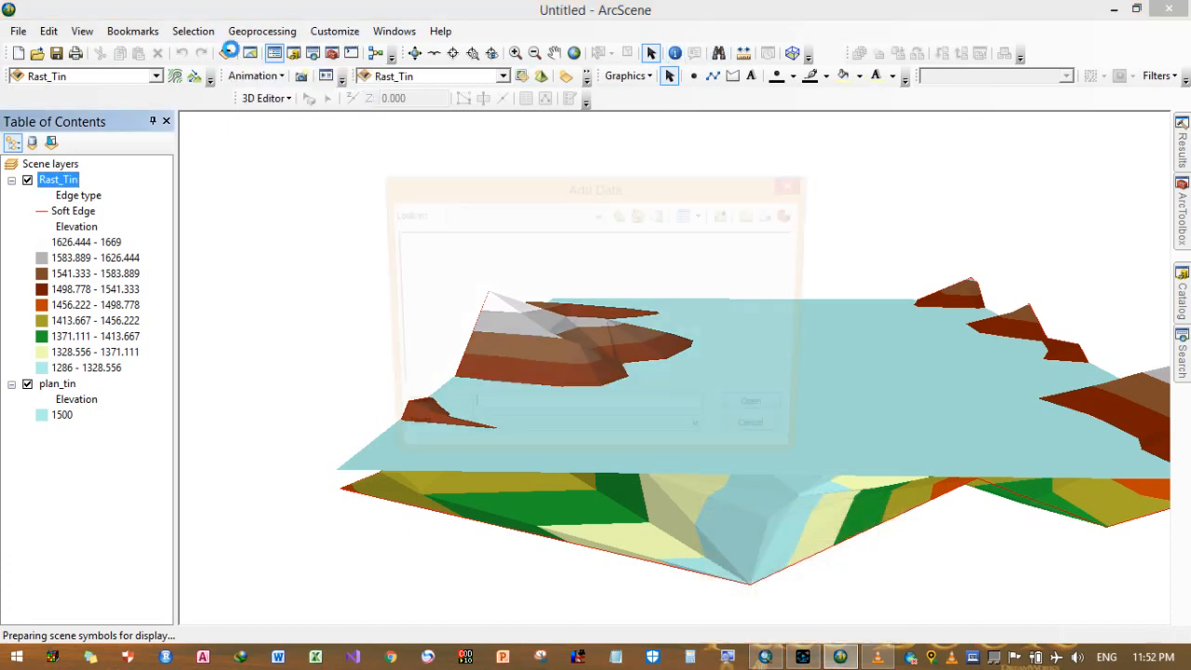
click(437, 361)
click(538, 256)
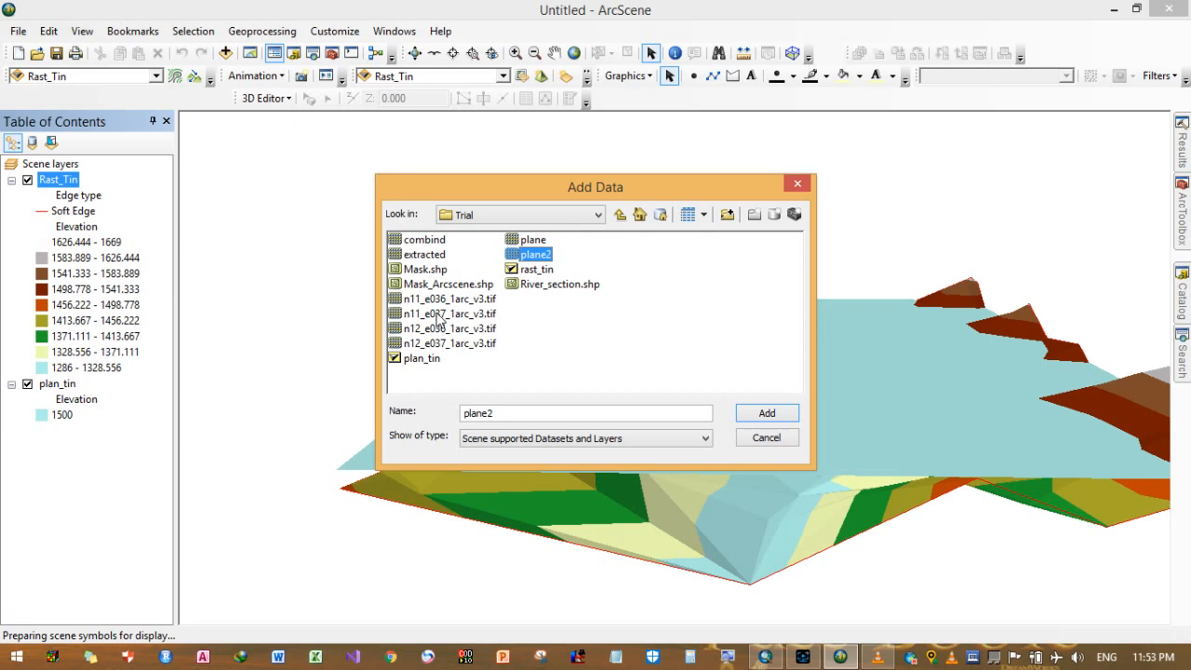
ctrl+click(427, 257)
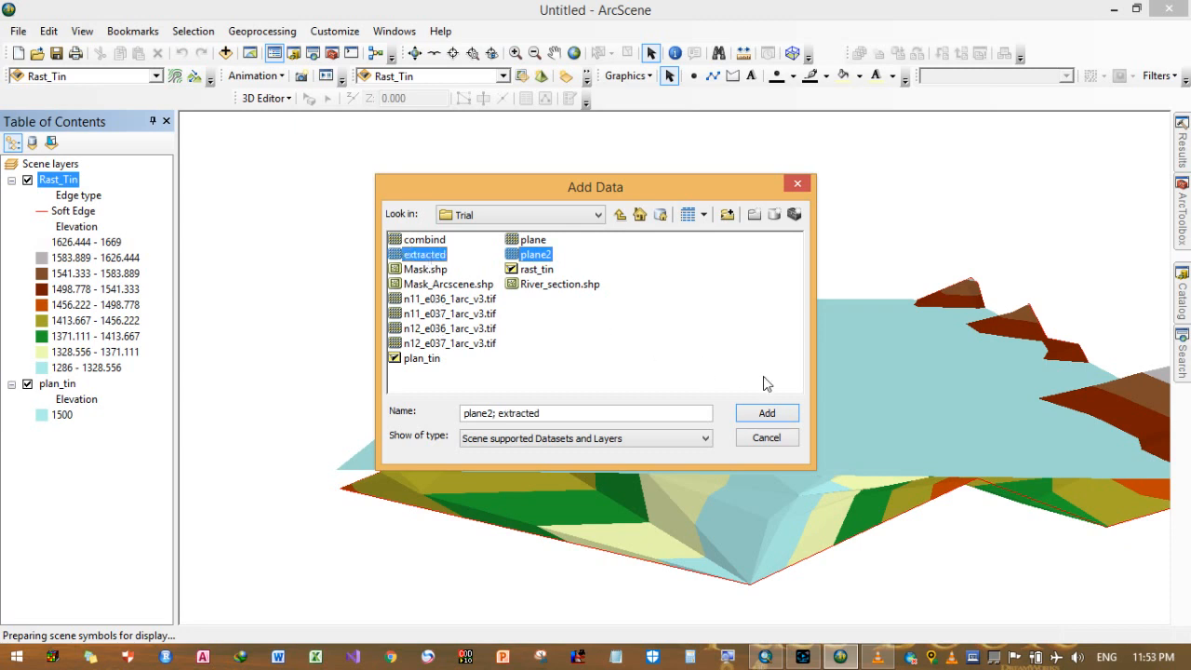
click(765, 412)
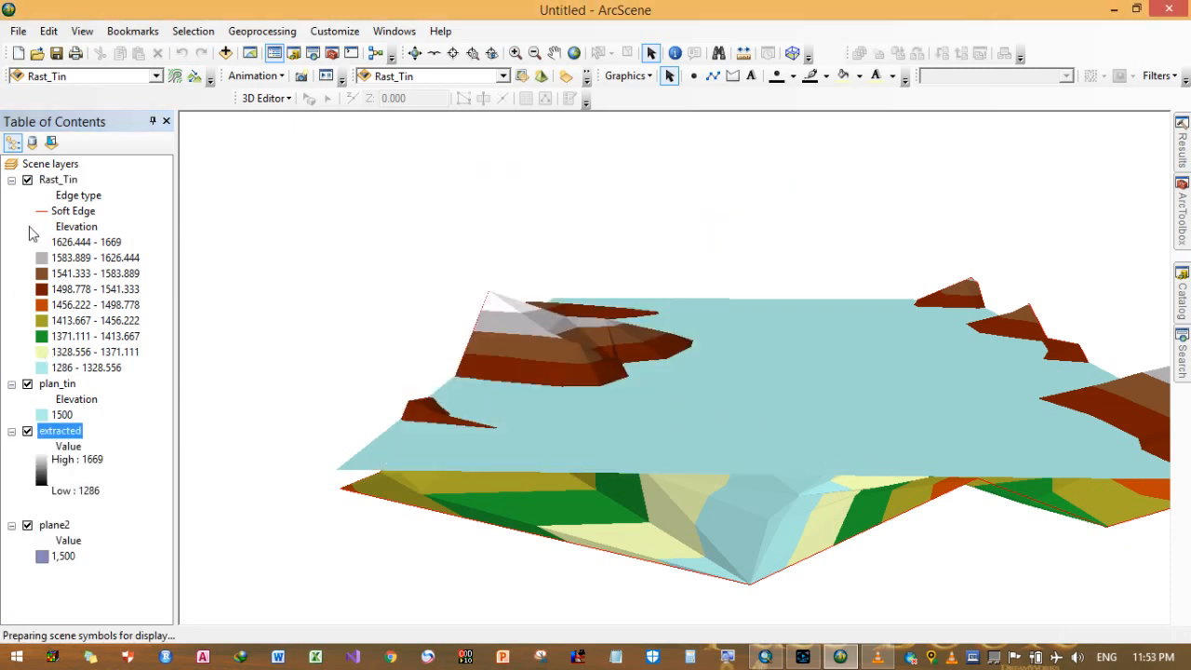
- Turn off the Rast_Tin and plan_tin layers and collapse their legends
click(27, 180)
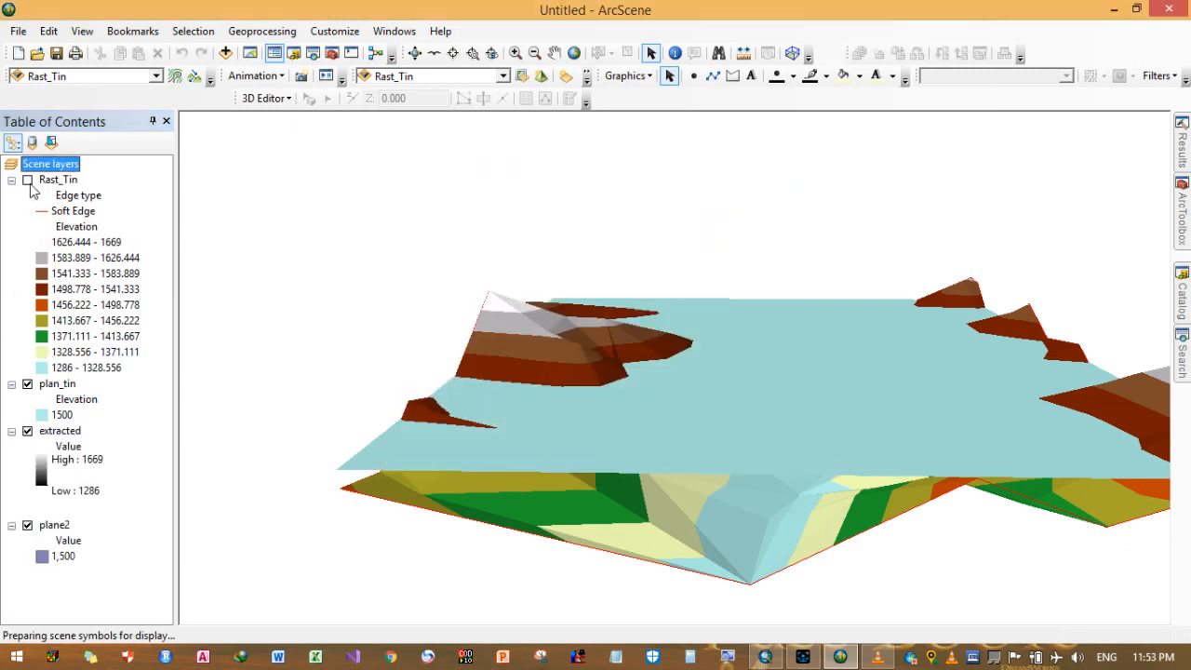
click(28, 384)
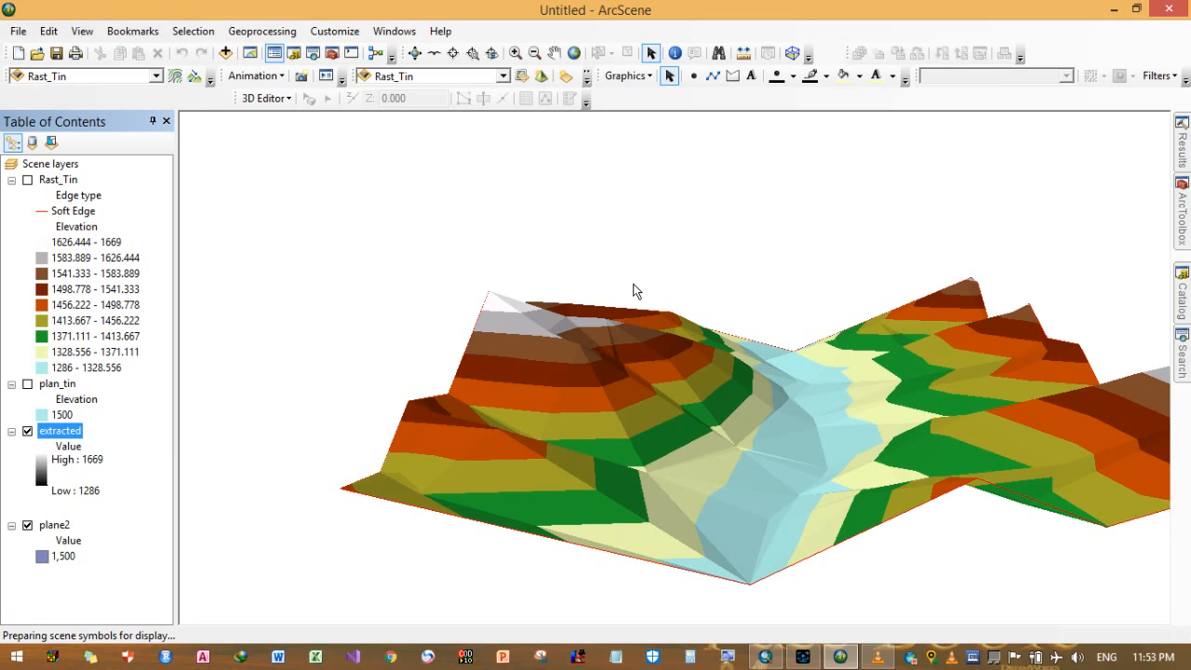
click(11, 180)
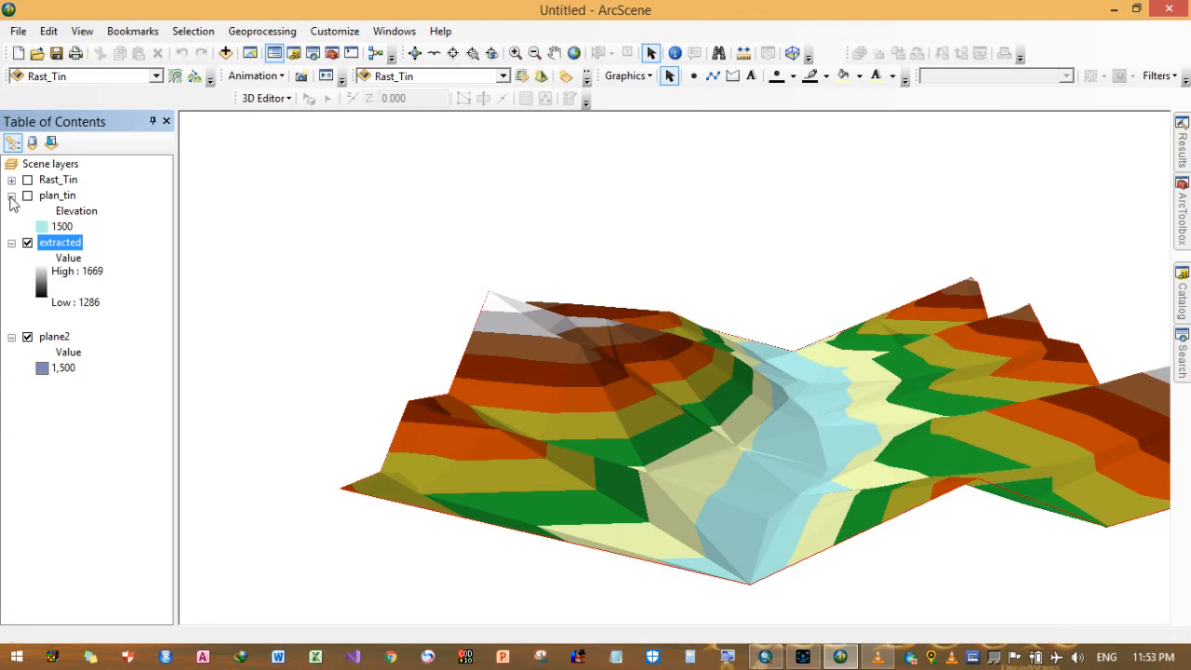
click(12, 196)
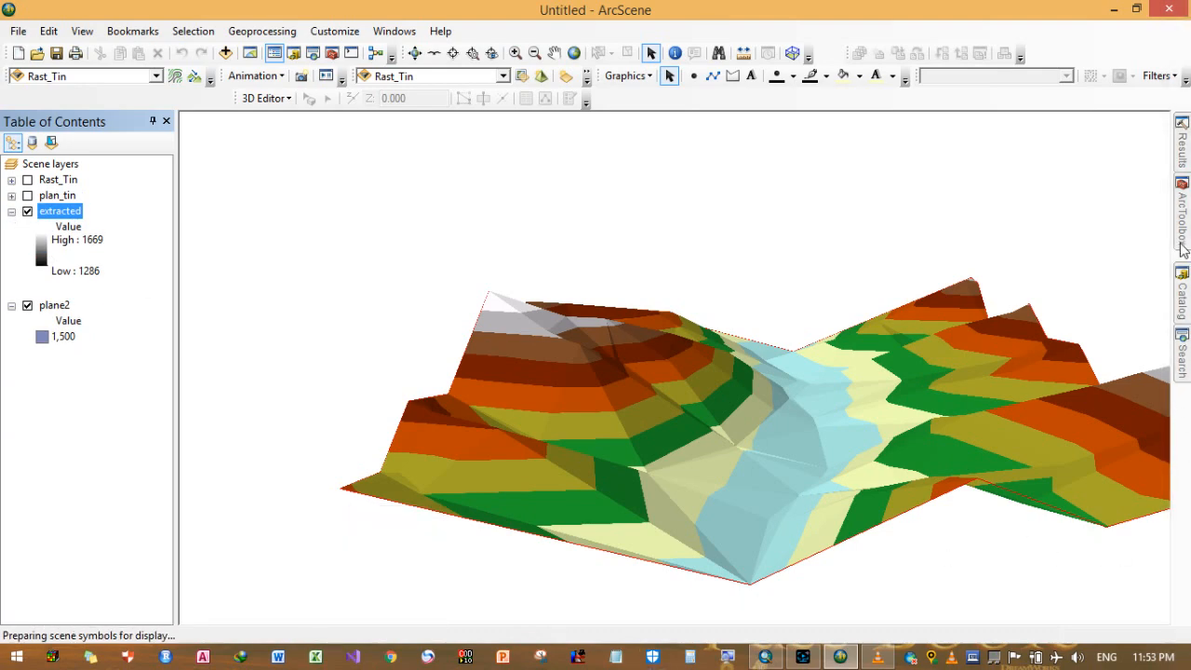
mouse_move(1181, 246)
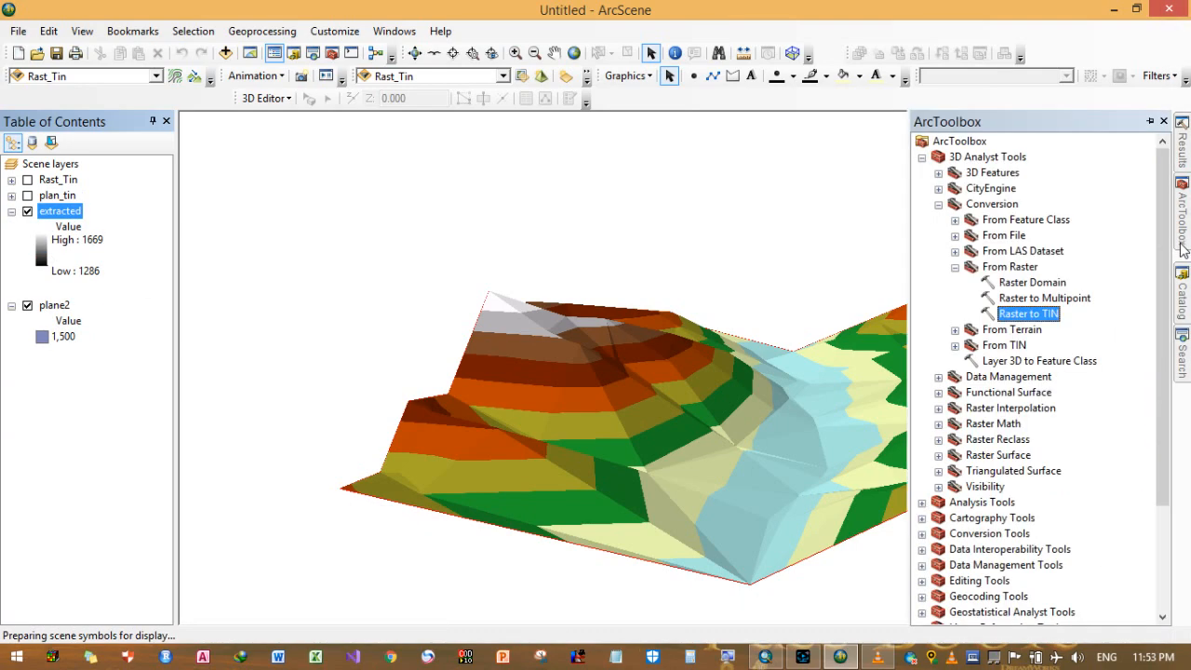
click(954, 268)
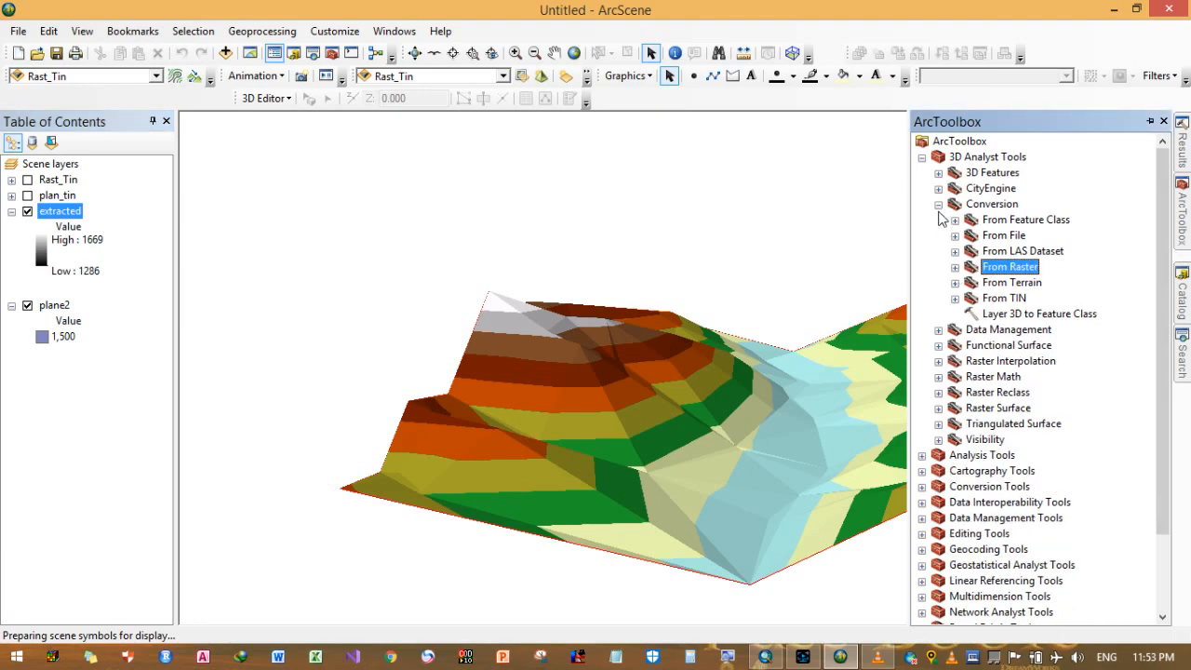
click(938, 204)
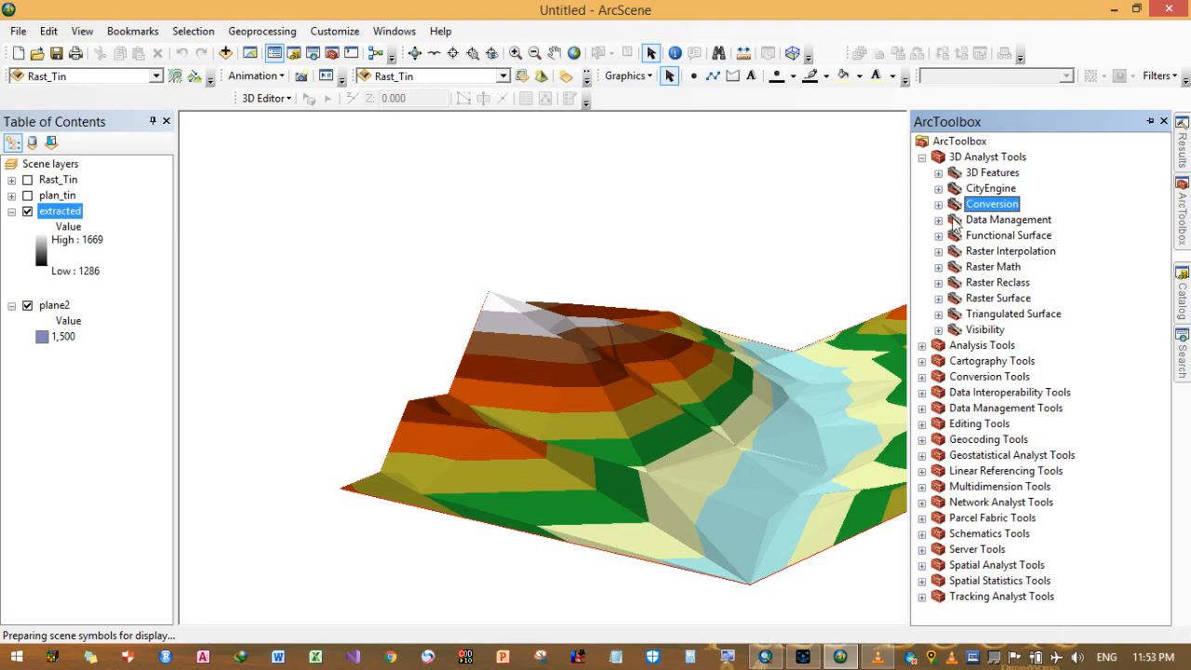
click(937, 160)
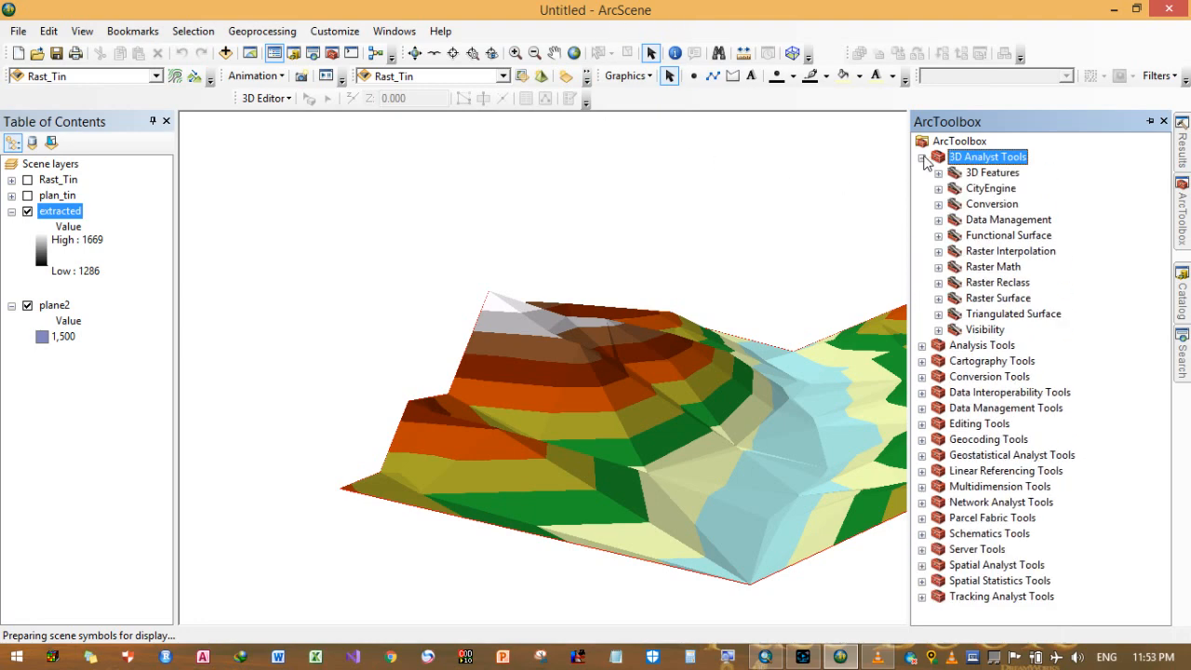
click(923, 159)
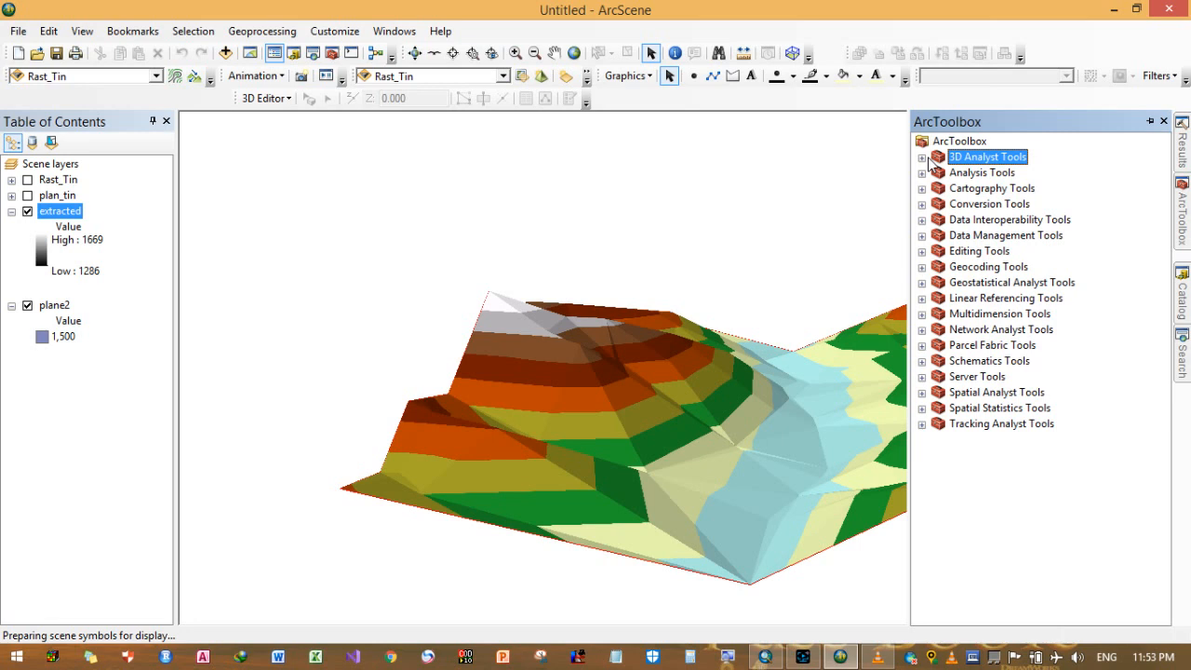
double_click(989, 205)
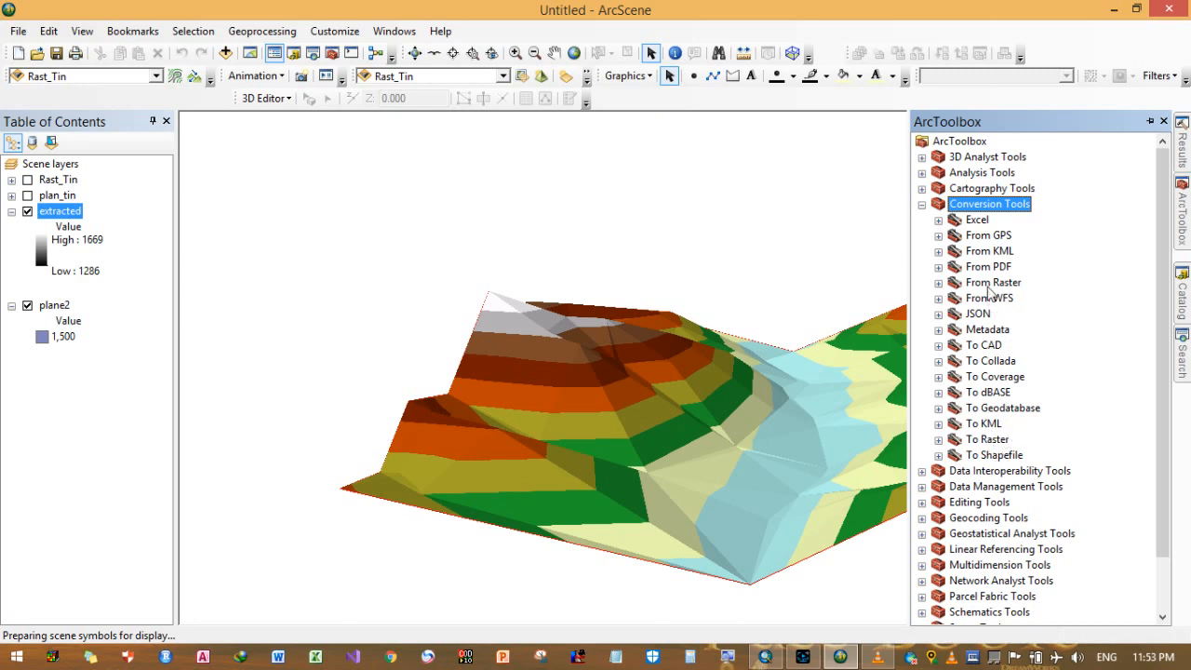
click(938, 284)
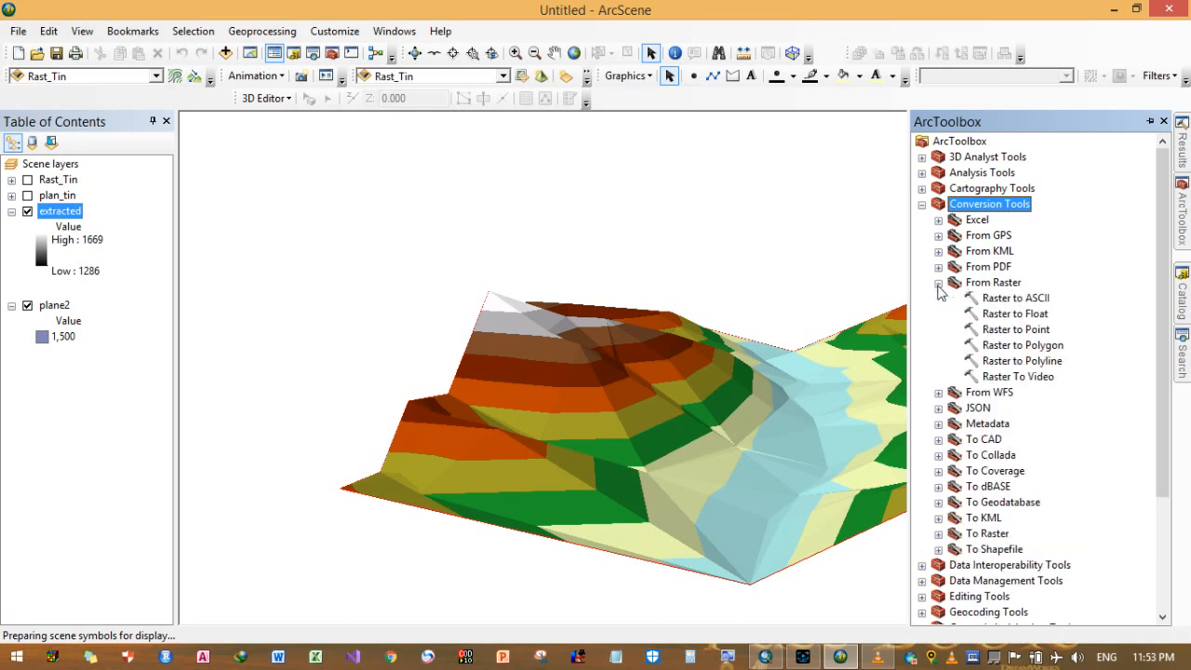
click(938, 284)
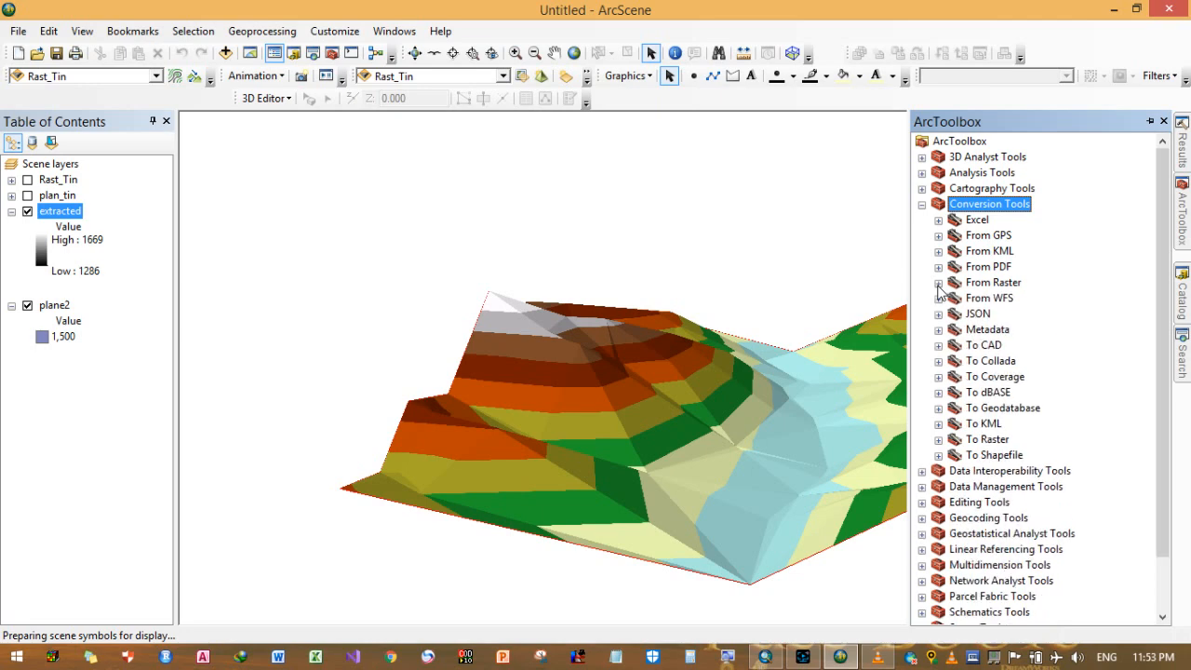
click(922, 205)
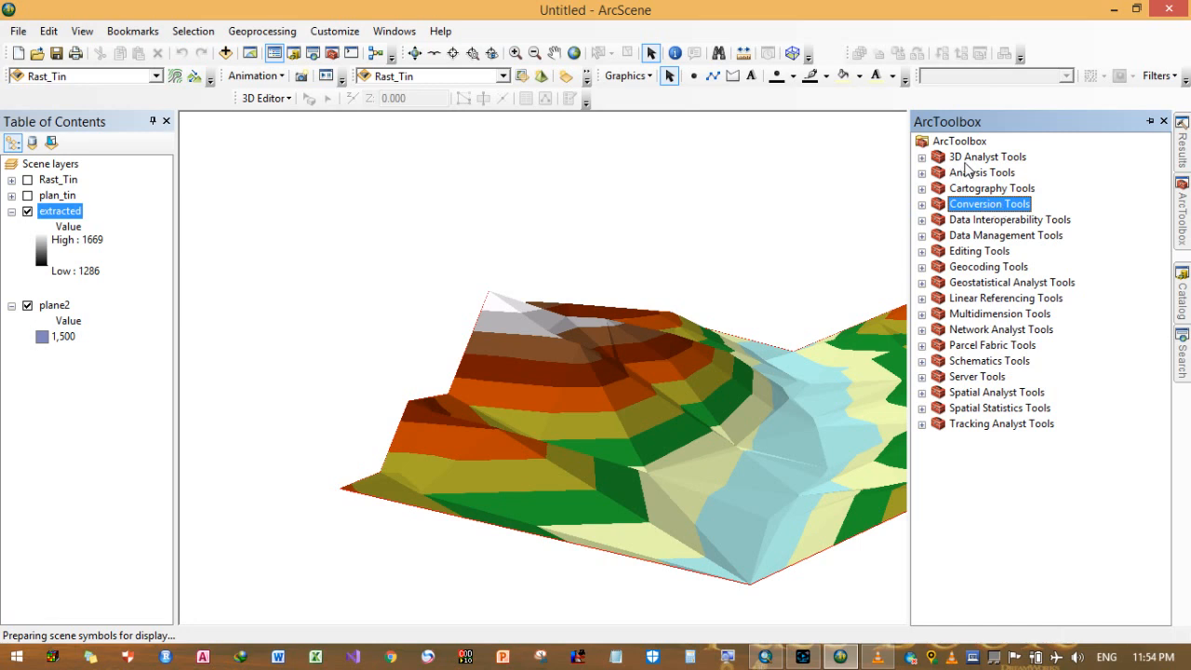
- Open the Raster to TIN tool from the From Raster conversion set of the 3D Analyst Tools
click(922, 157)
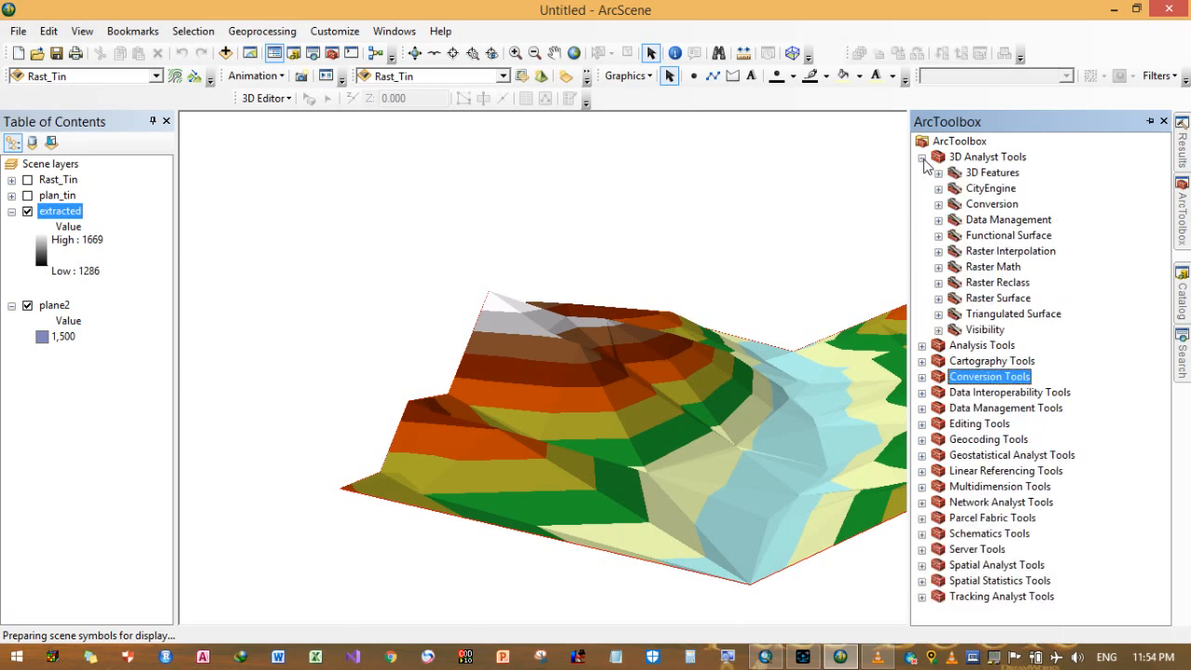
double_click(991, 205)
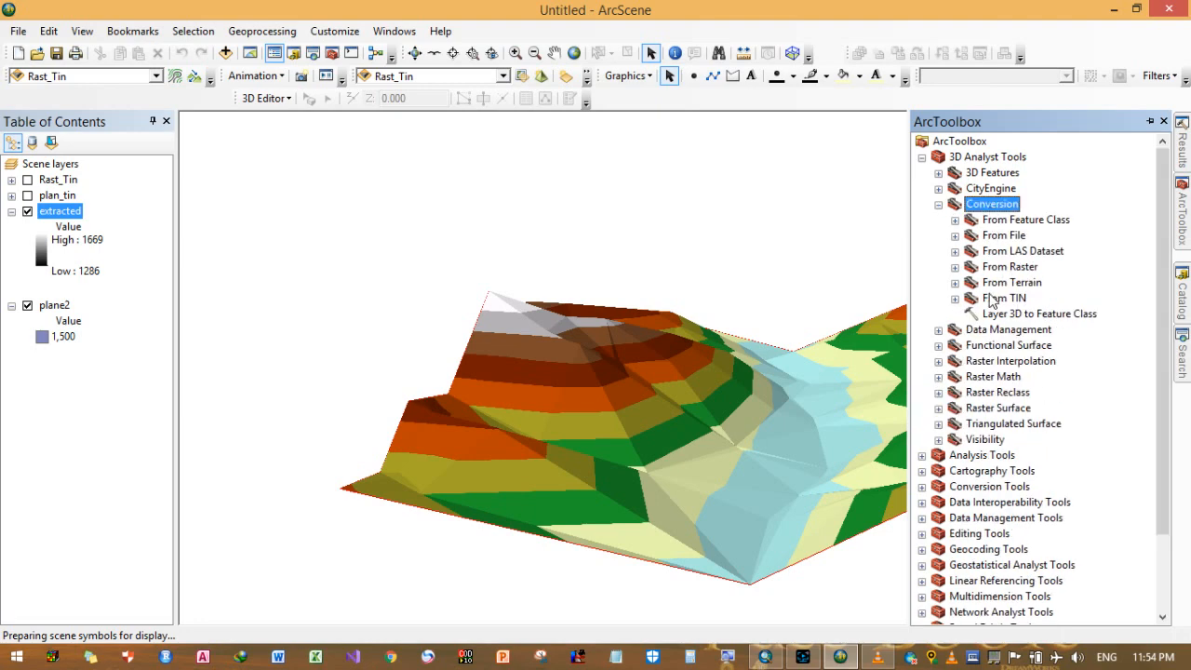
click(1008, 268)
double_click(1008, 269)
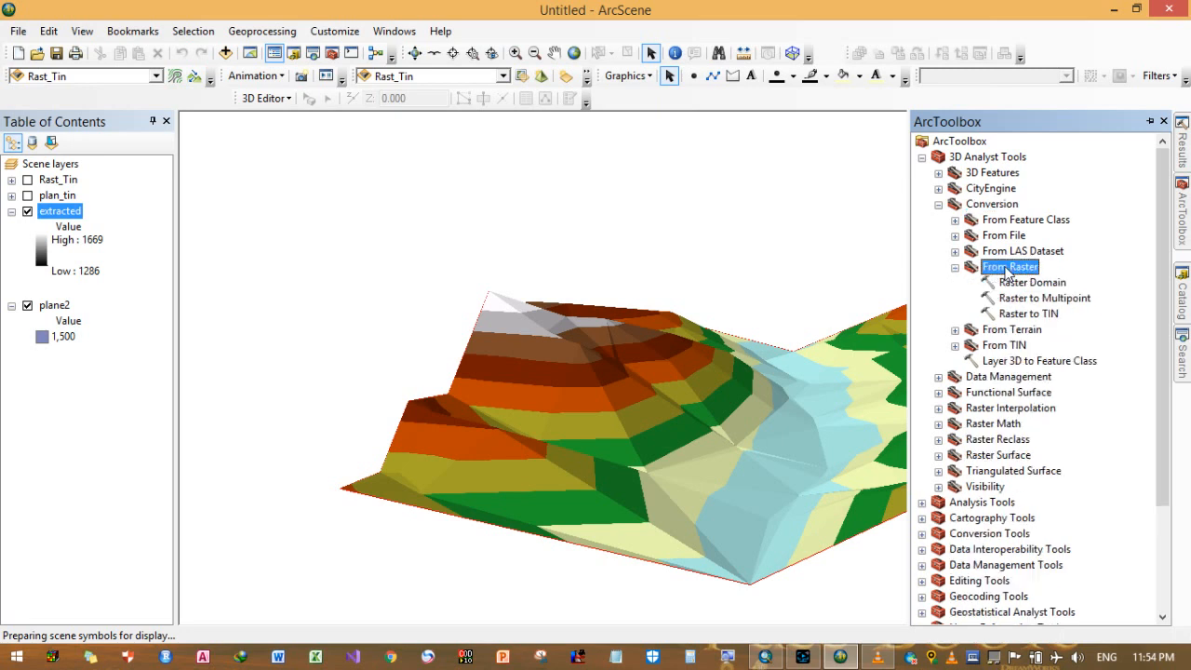
double_click(1028, 317)
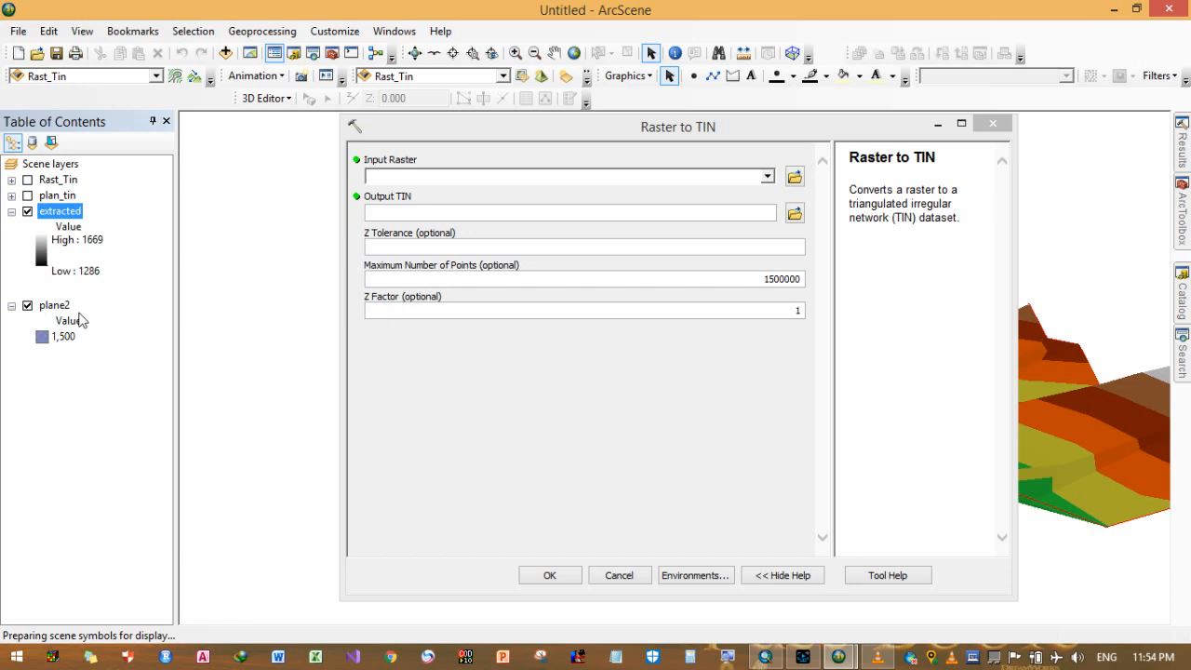
- Set the extracted raster as the input for the Raster to TIN conversion
drag(78, 216, 431, 170)
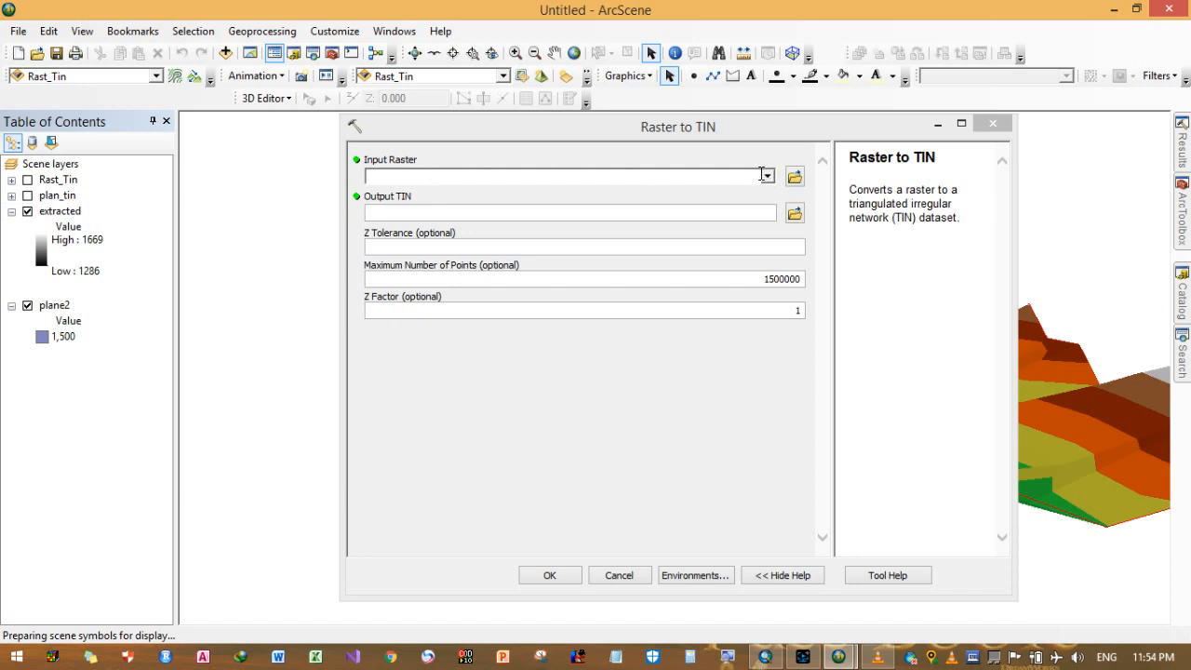
click(765, 176)
click(767, 178)
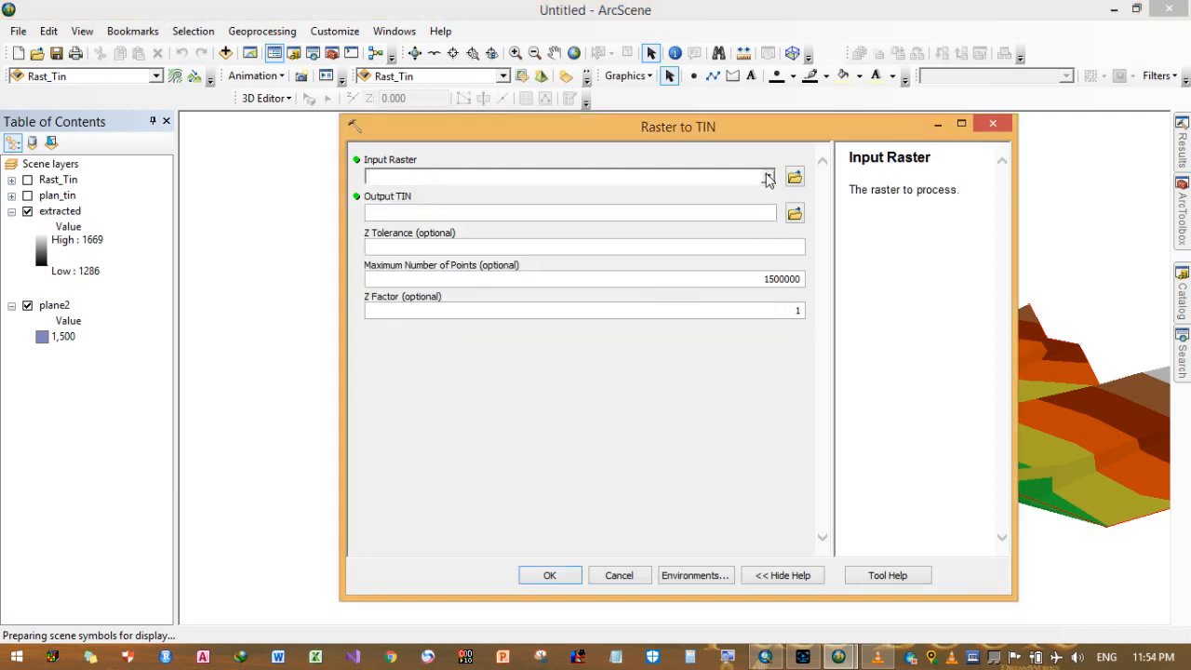
click(767, 177)
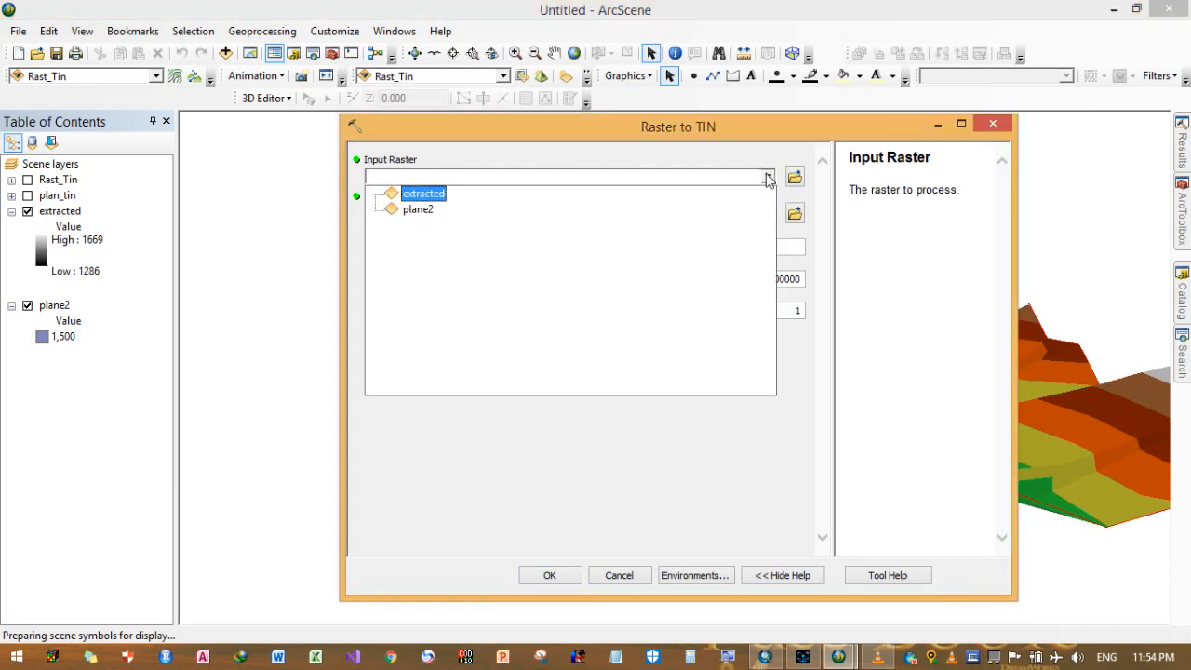
click(438, 199)
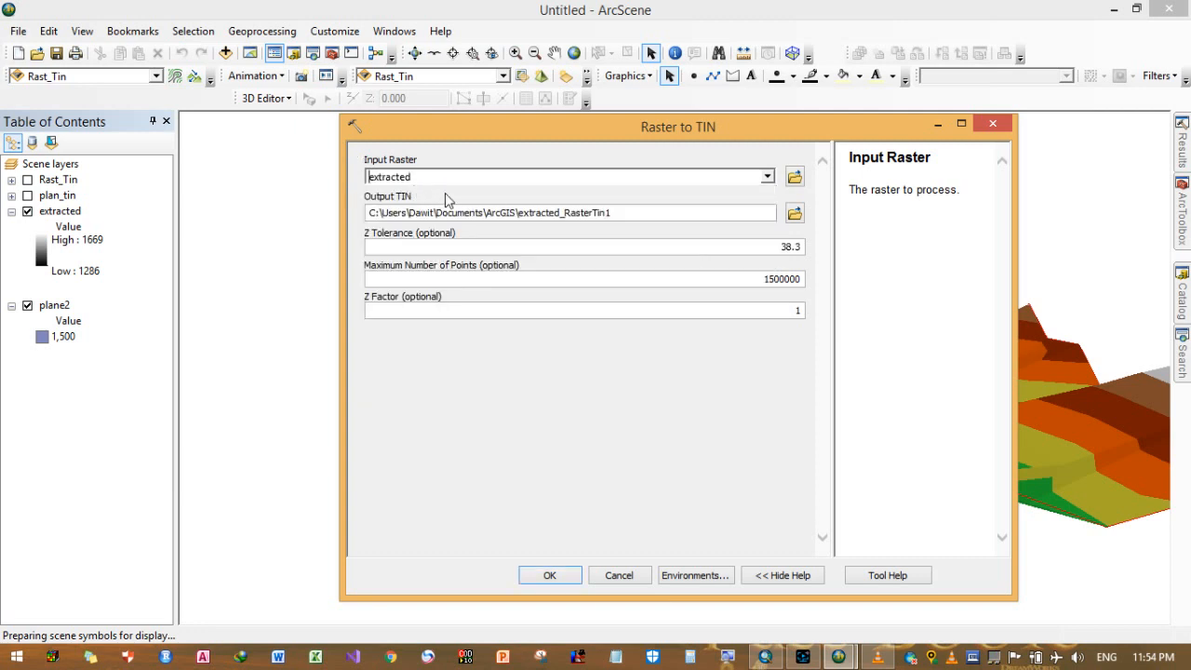
- Name the output TIN rast_tin2 in the Trial folder and run the Raster to TIN conversion
click(792, 214)
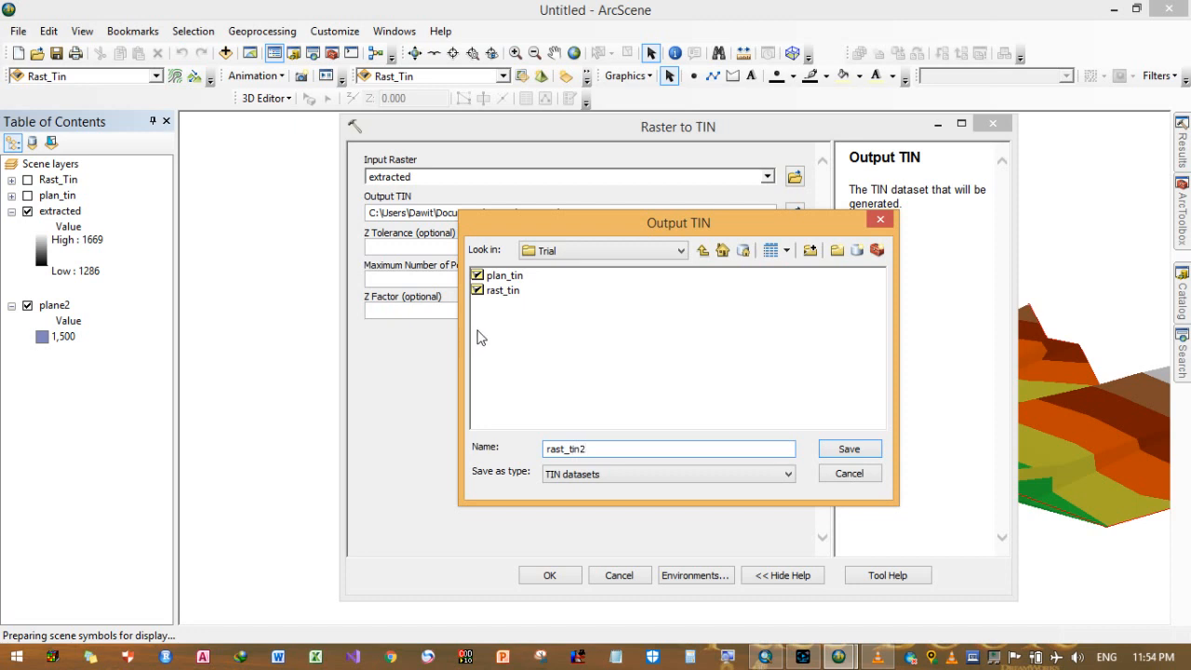
click(849, 449)
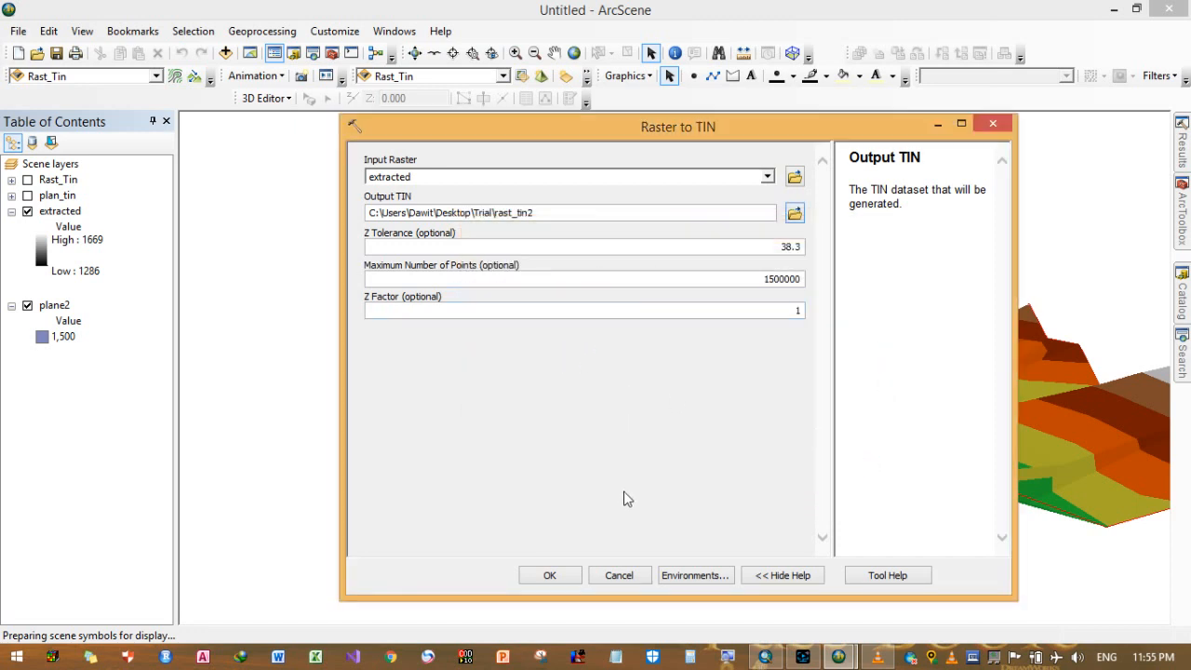
click(563, 577)
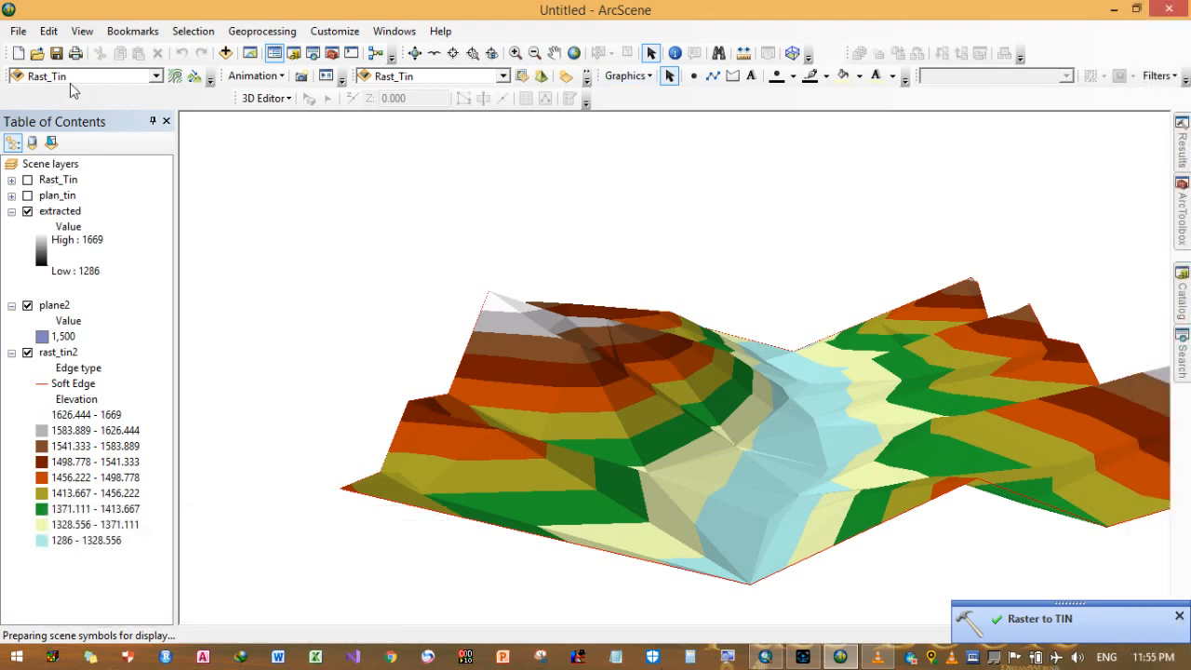
- Remove the old Rast_Tin and plan_tin layers from the scene
right_click(54, 181)
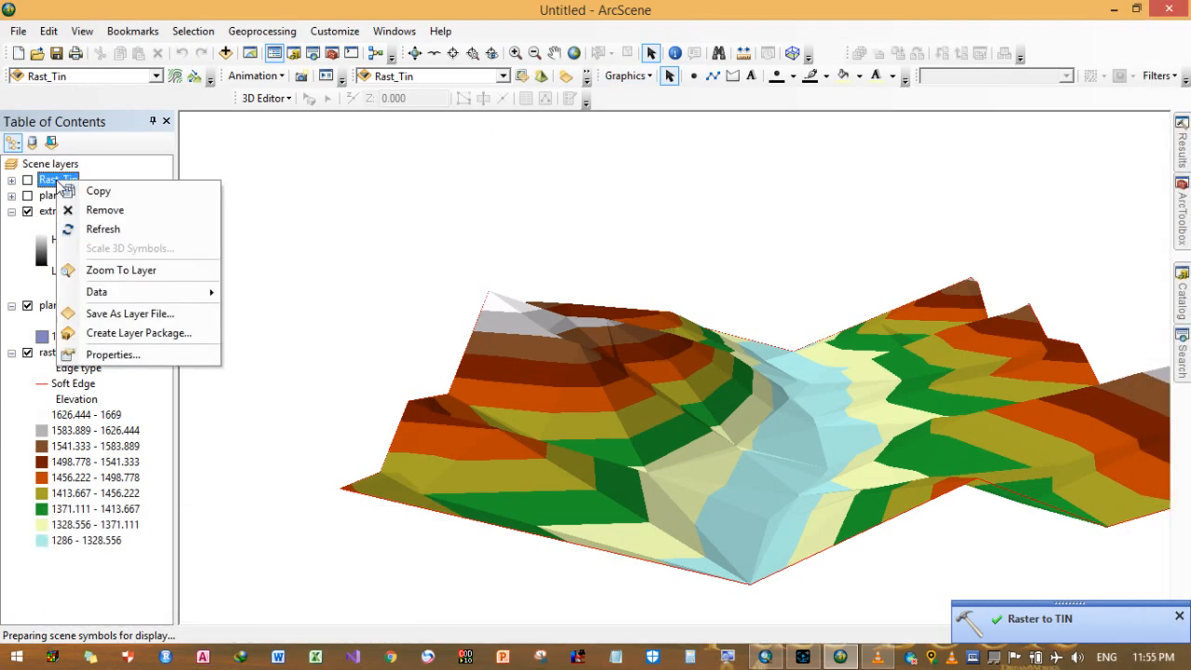
click(105, 210)
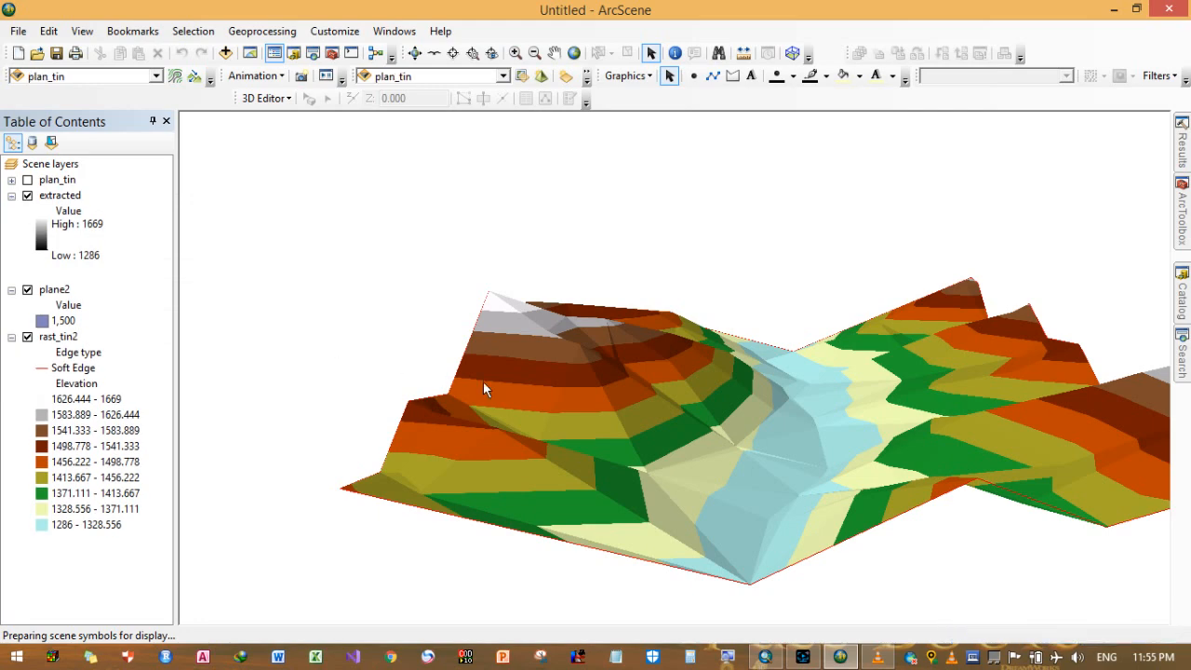
right_click(52, 181)
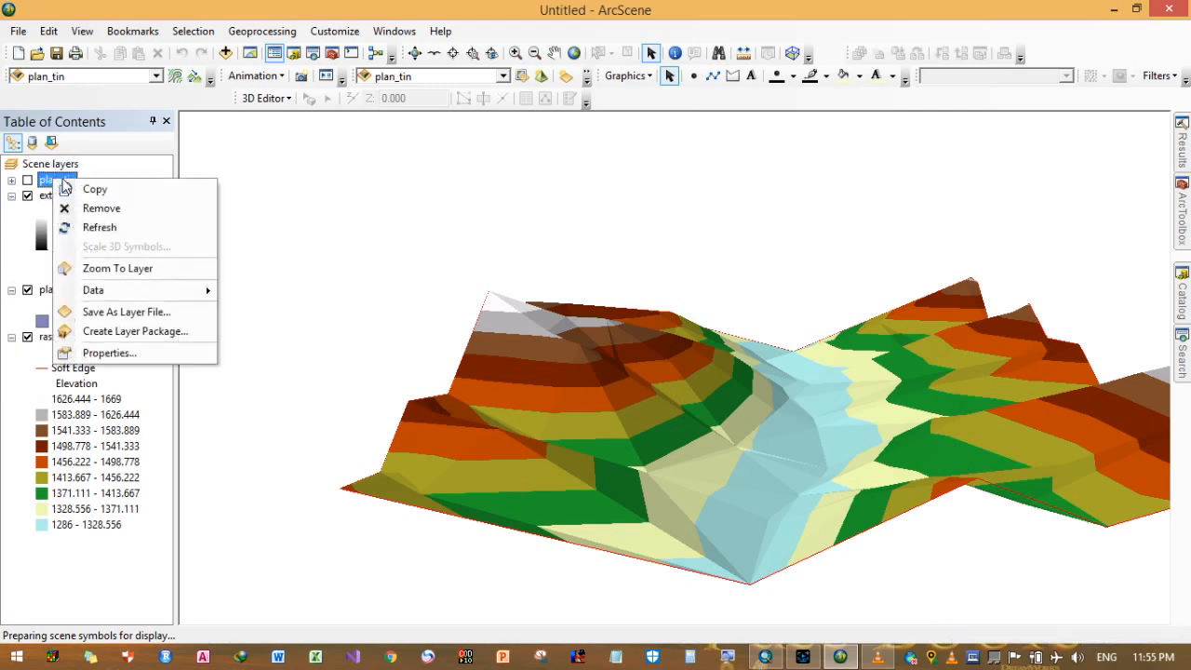
click(93, 207)
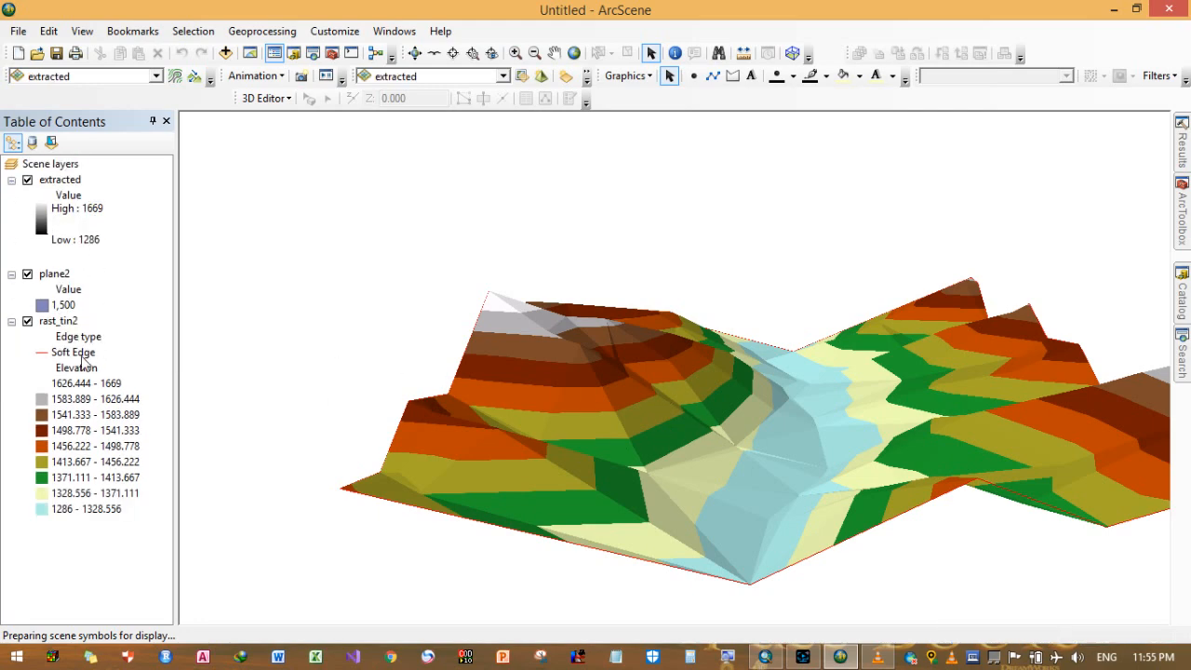
- Collapse the legends of the extracted and plane2 layers in the scene's layer list
scroll(844, 495, down, 3)
scroll(840, 495, down, 2)
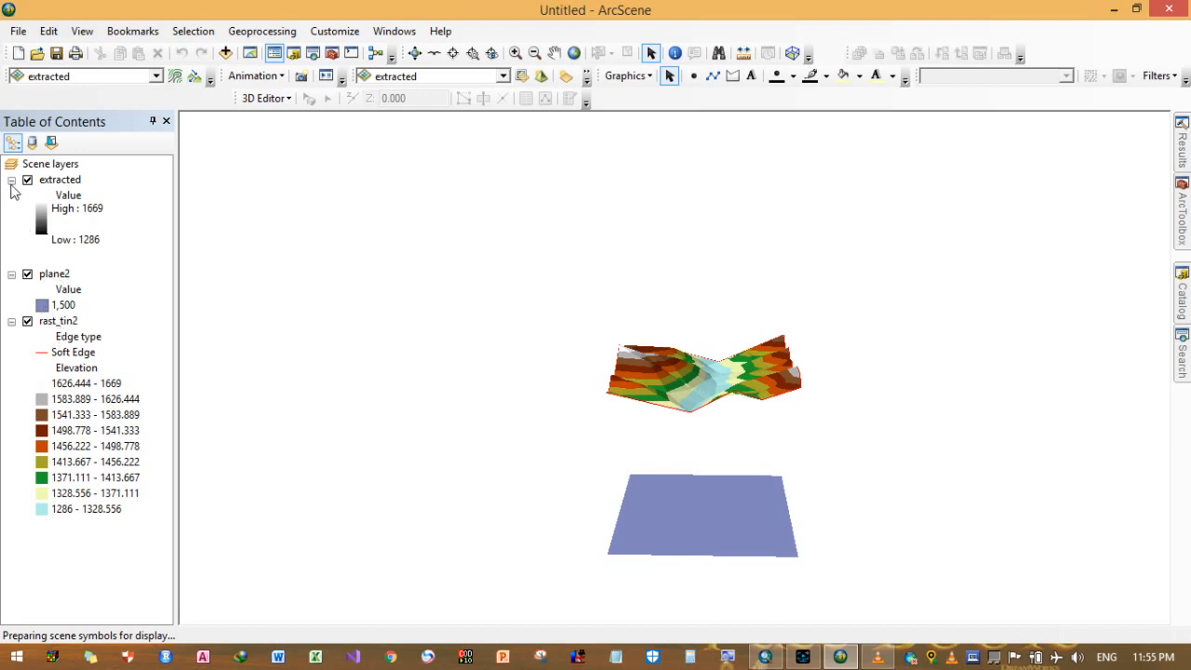
click(11, 180)
click(11, 196)
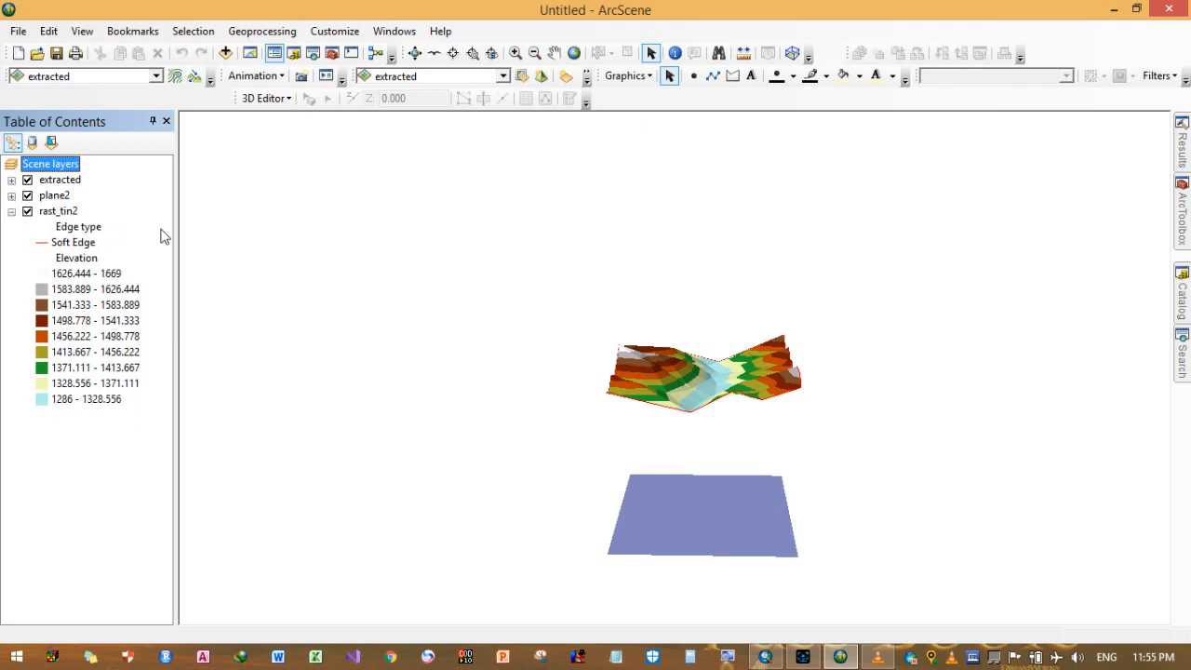
- Start another Raster to TIN conversion with plane2 as the input raster
click(1182, 214)
double_click(1048, 315)
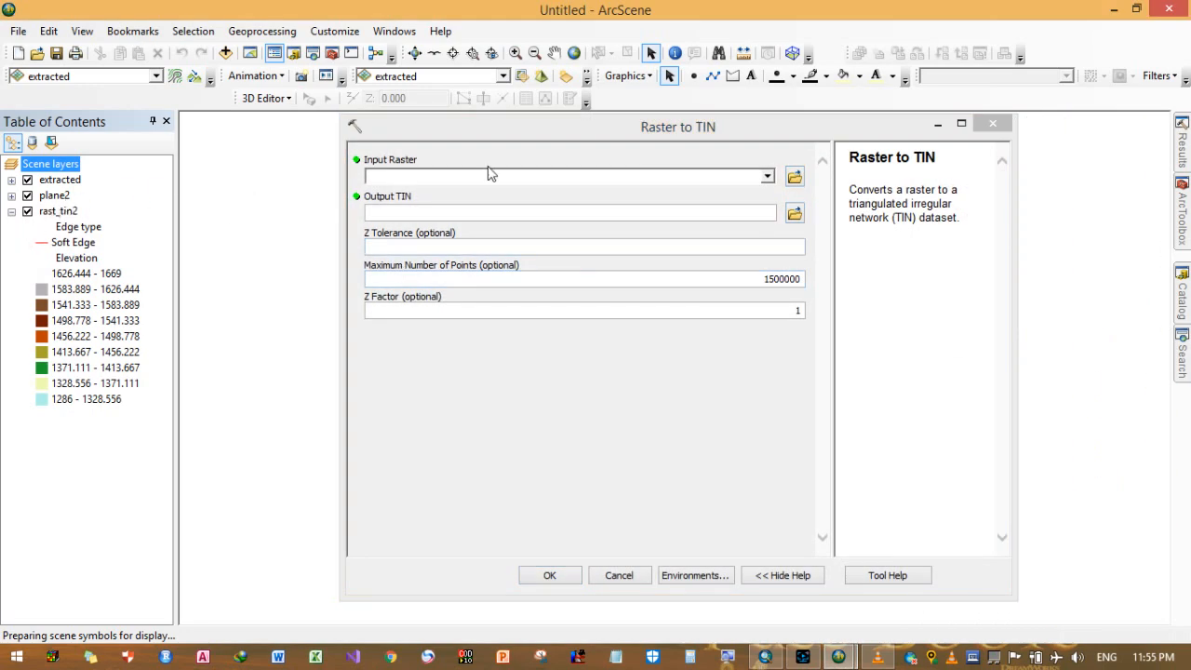
click(767, 177)
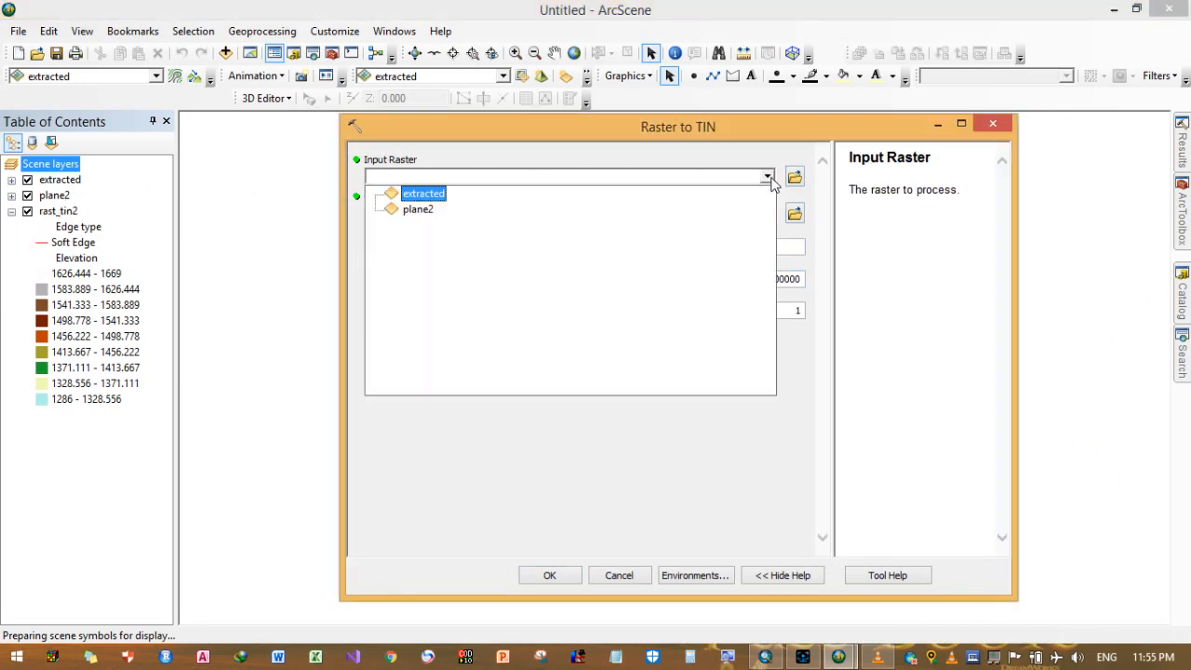
click(417, 210)
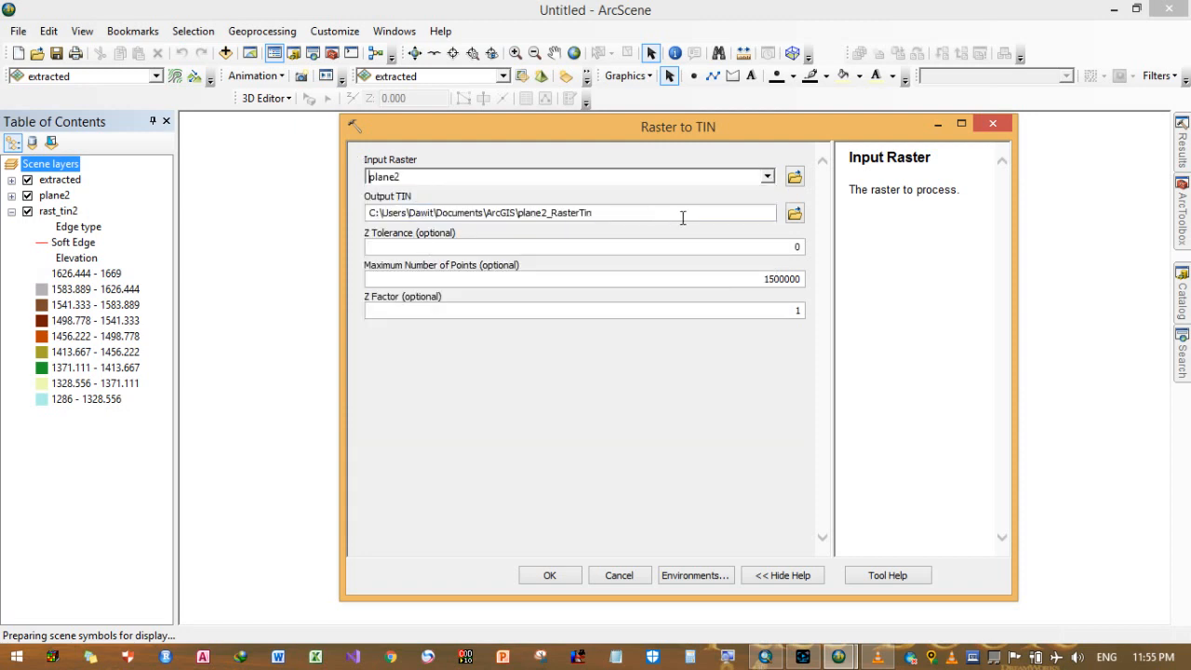
- Save the output TIN as plan_tin2 in the Trial folder and run the conversion
click(794, 214)
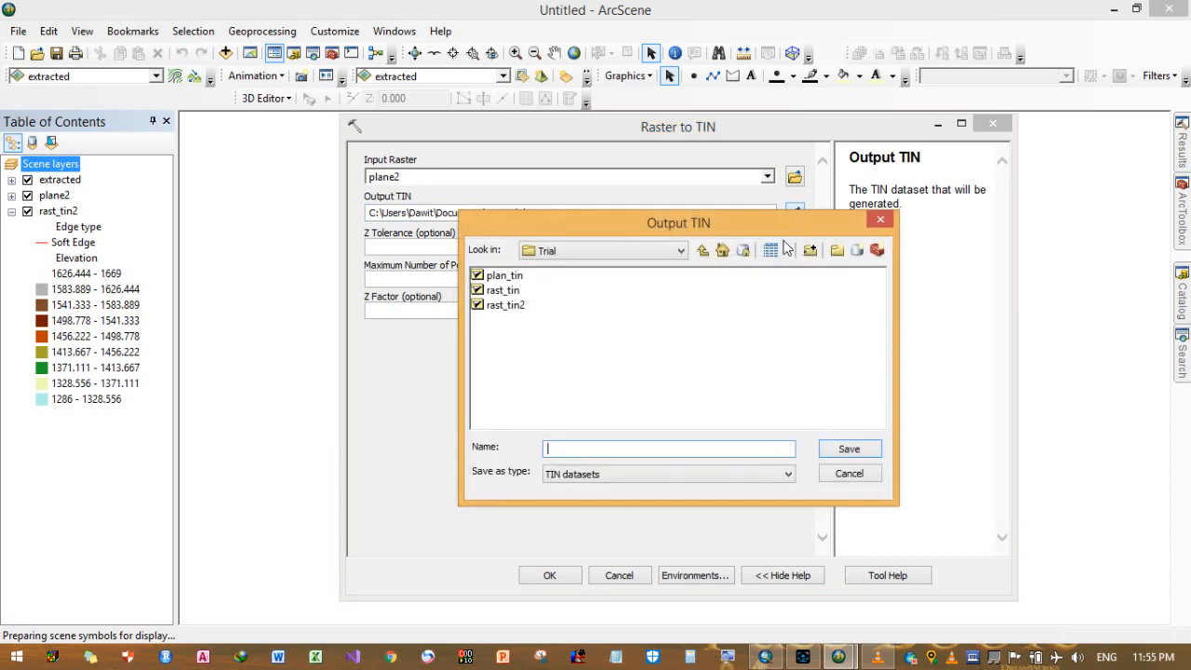
click(517, 277)
click(583, 449)
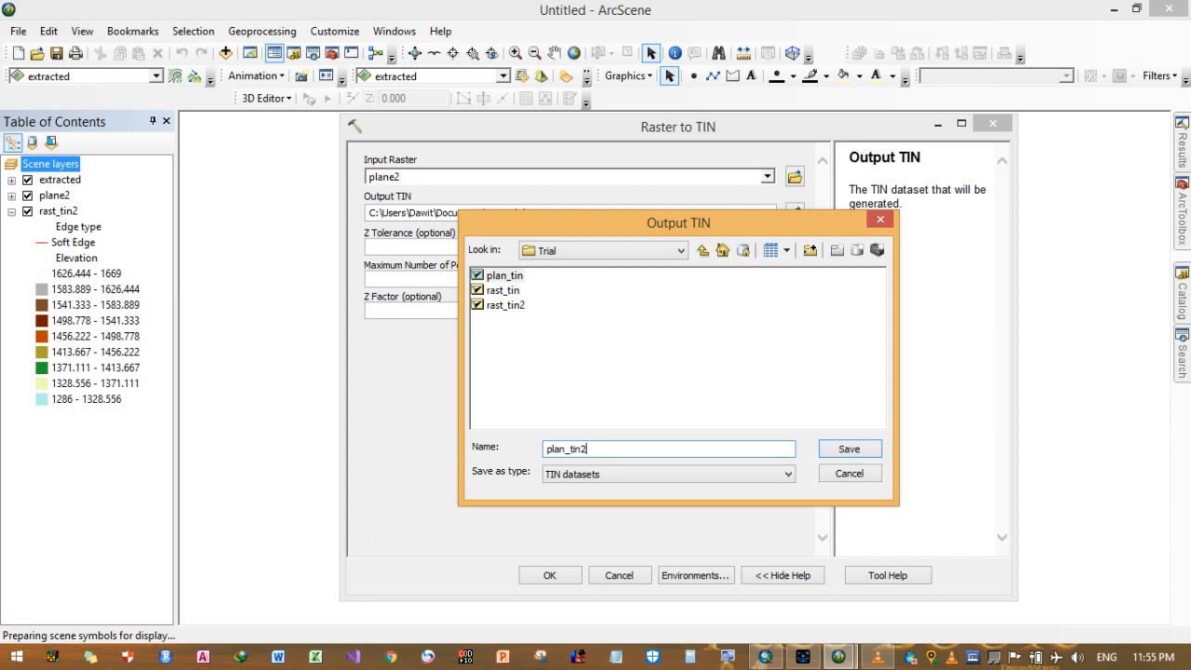
click(849, 450)
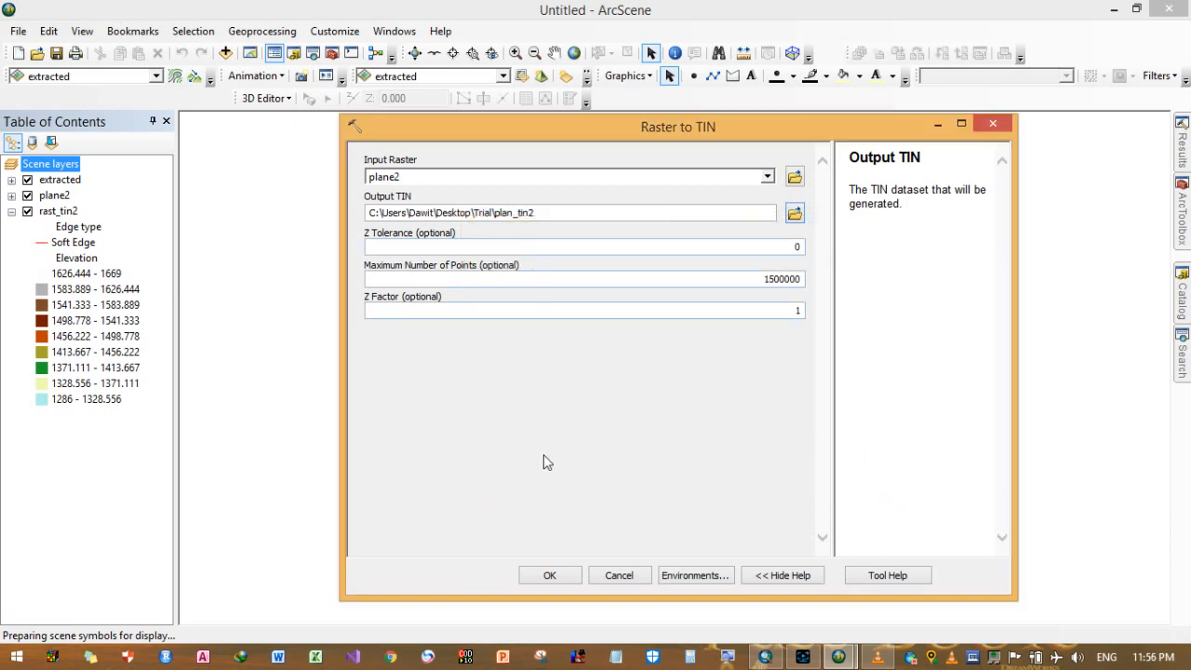
click(533, 575)
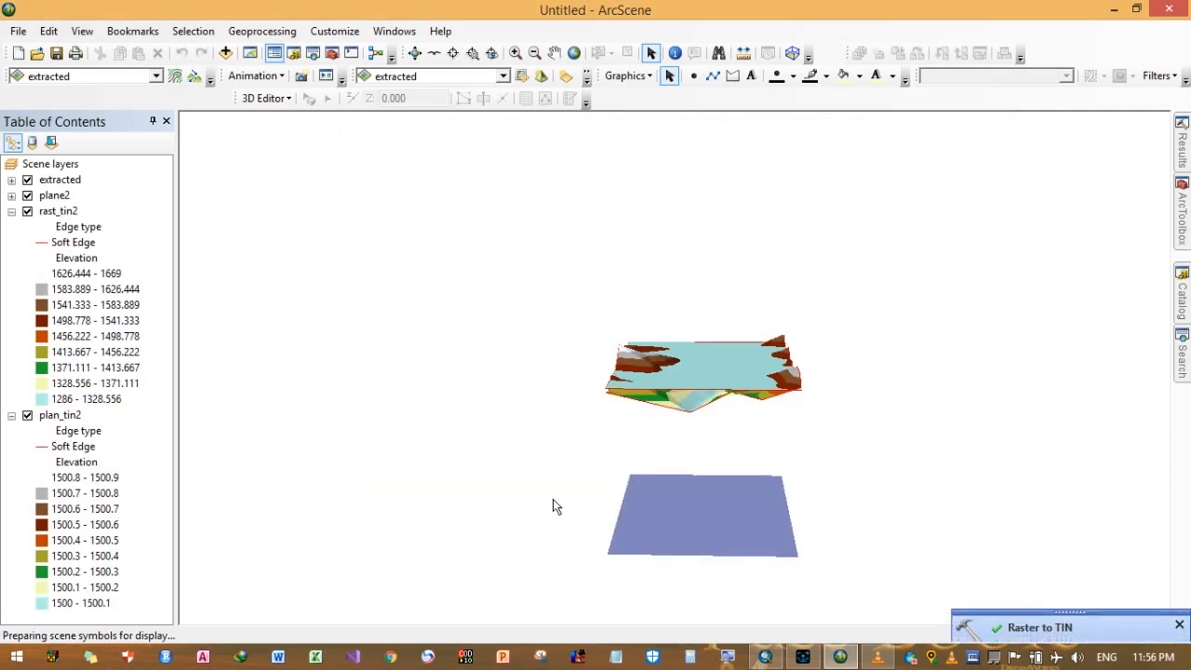
- Remove the extracted and plane2 raster layers from the scene
click(51, 196)
ctrl+click(58, 182)
right_click(59, 182)
click(121, 215)
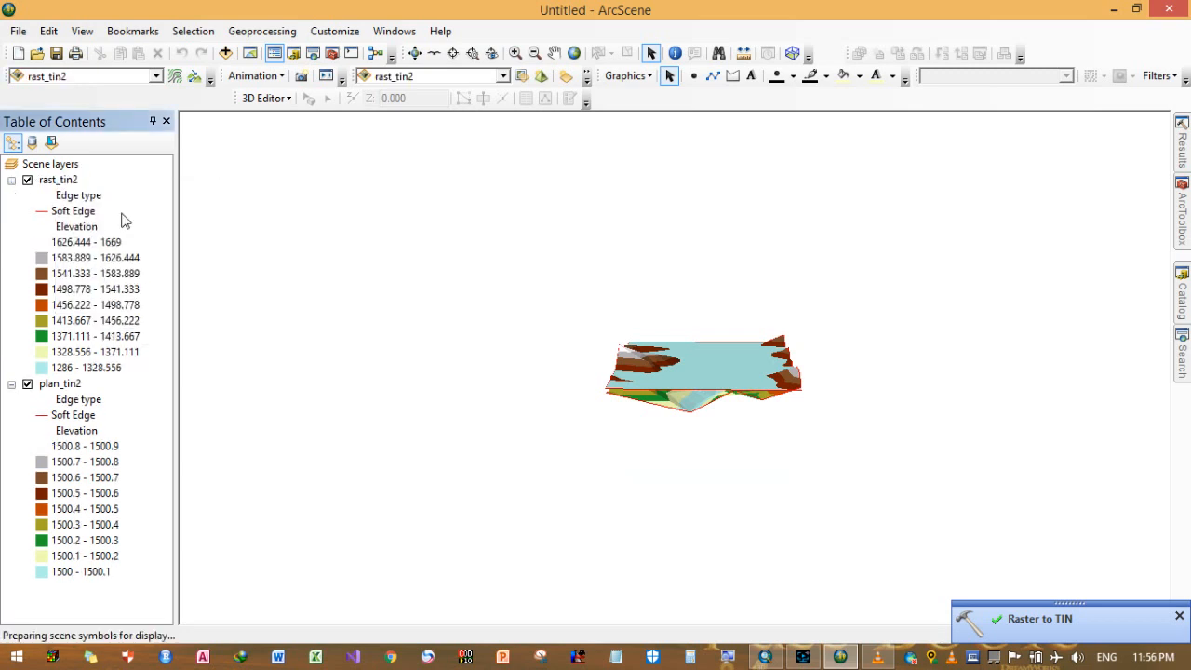
- Examine how the plan_tin2 plane cuts the rast_tin2 terrain by switching the plane's visibility off and on
scroll(774, 397, up, 3)
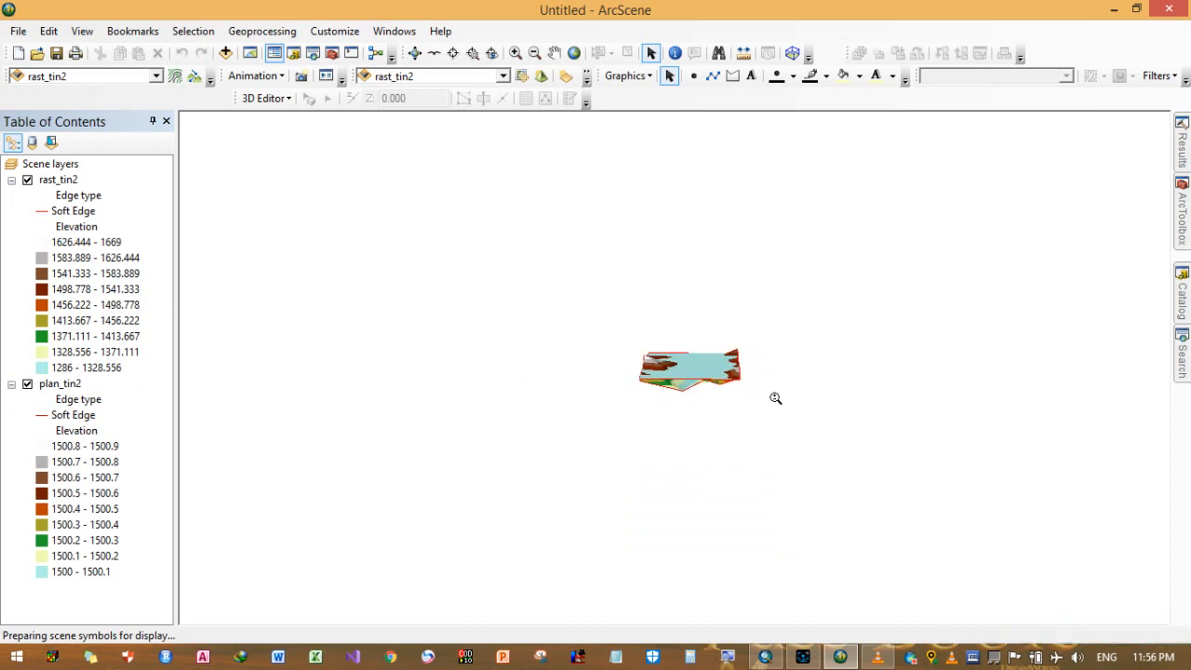
scroll(769, 377, down, 8)
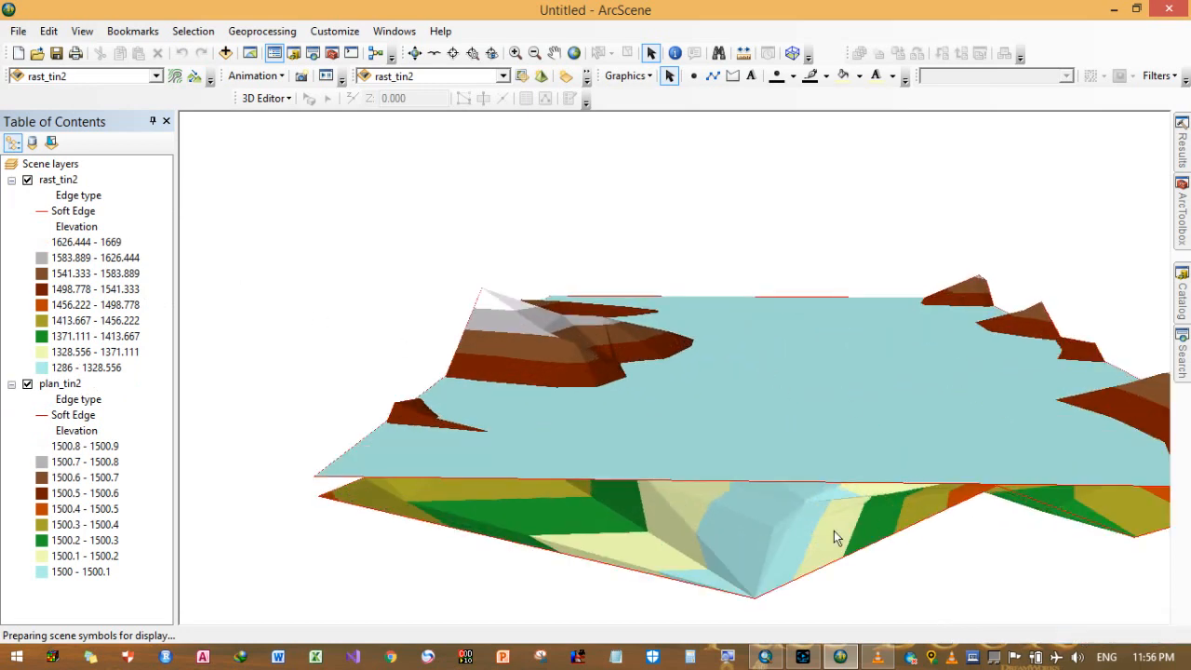
scroll(598, 439, down, 5)
scroll(592, 437, up, 5)
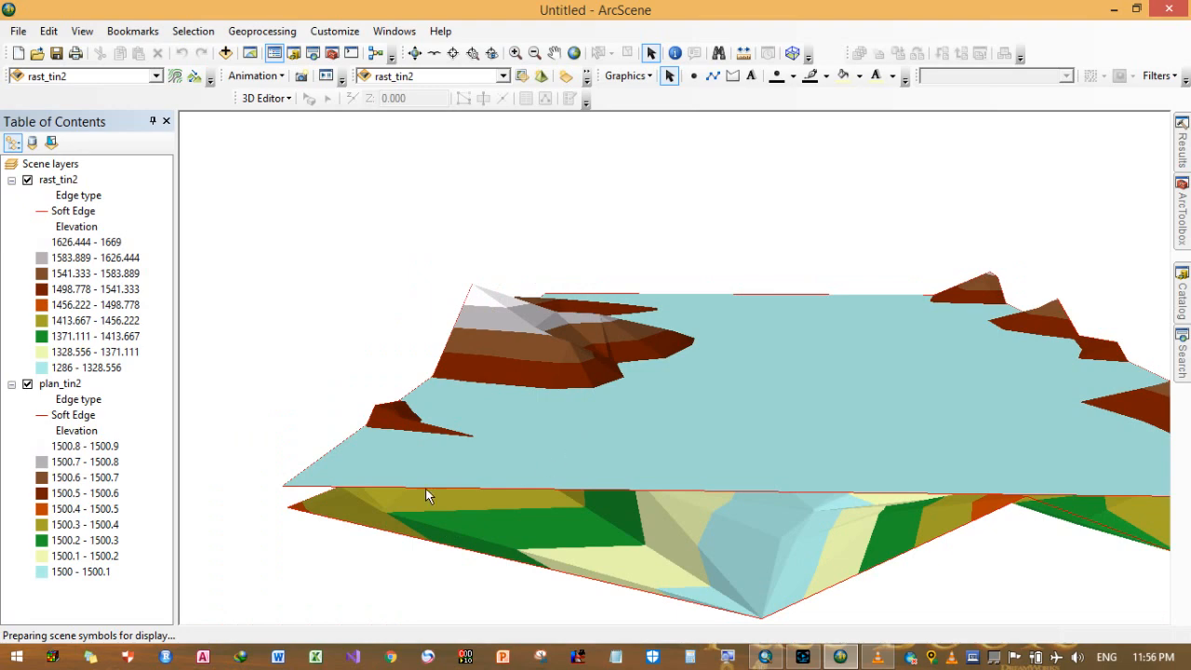
click(27, 384)
click(28, 384)
click(28, 384)
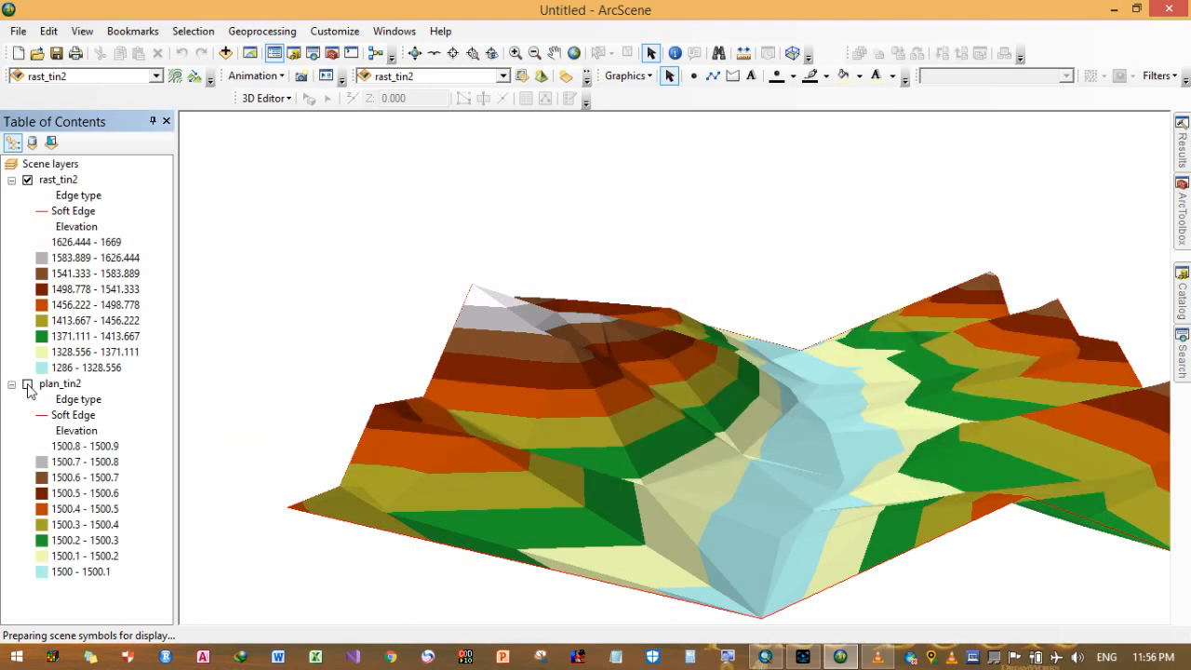
click(28, 384)
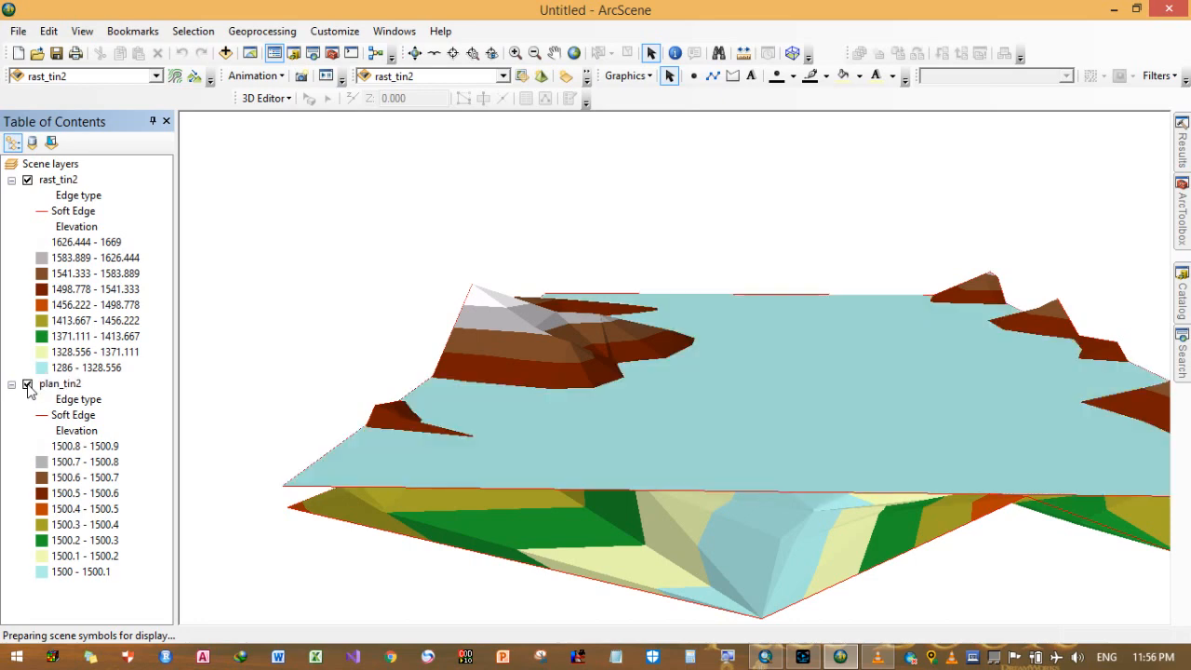
click(28, 384)
click(28, 384)
- Open the plan_tin2 layer properties and review its symbology, display, source, general, fields and base heights settings
right_click(71, 383)
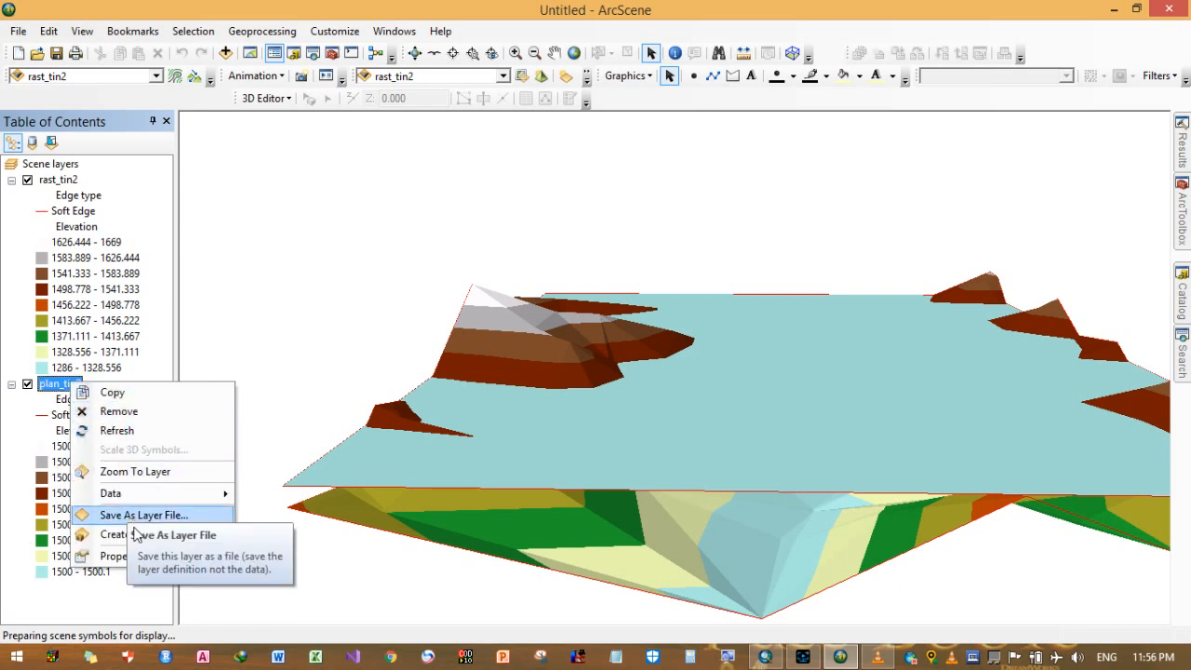
click(144, 556)
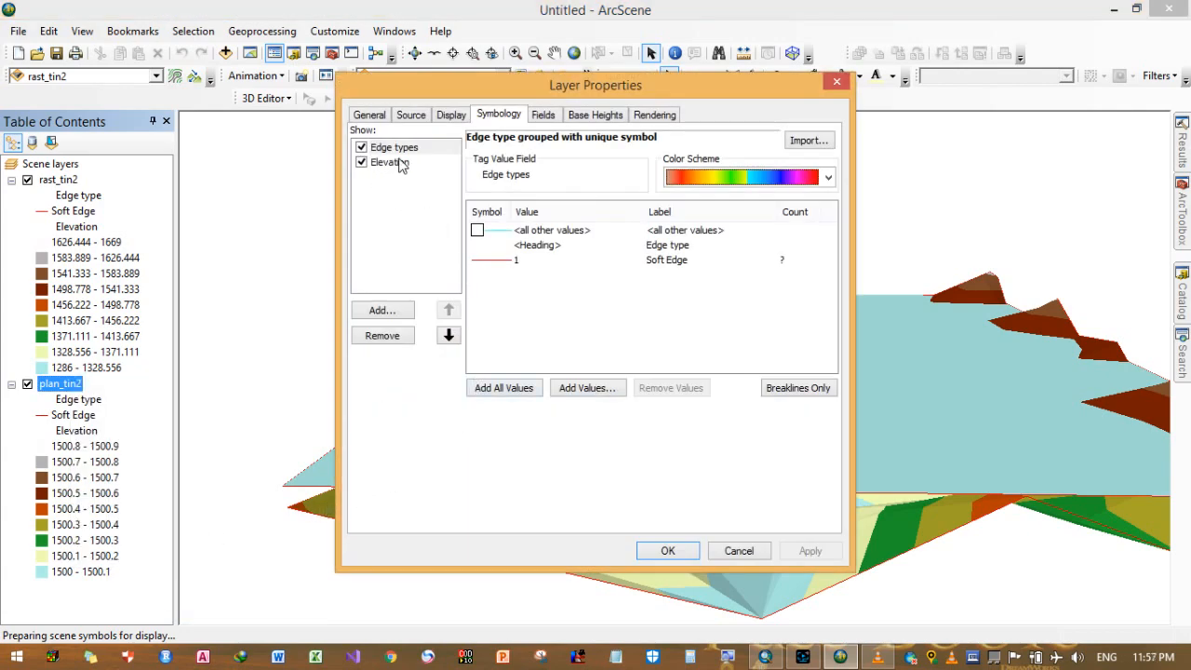
click(397, 249)
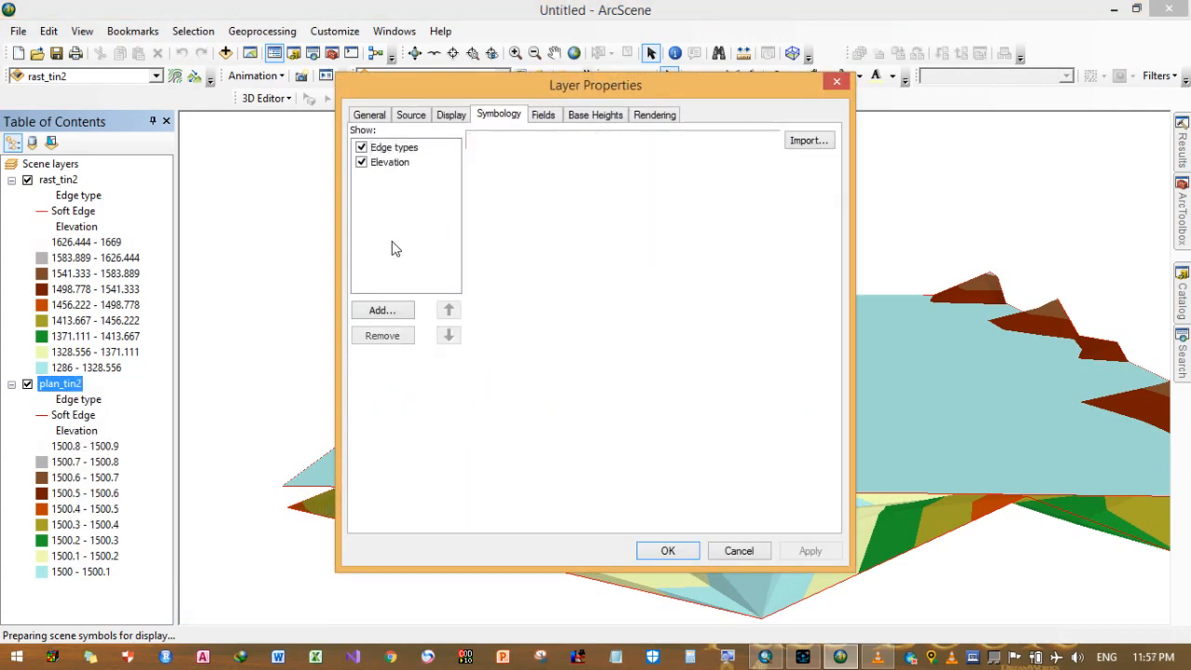
click(381, 151)
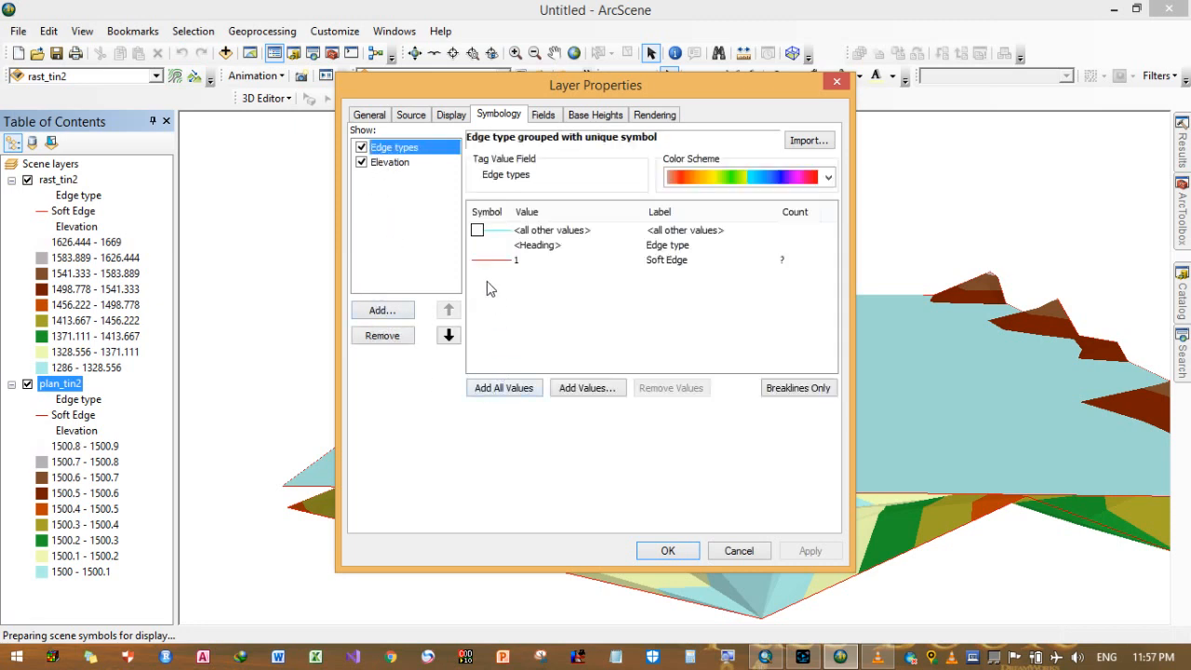
click(452, 117)
click(398, 119)
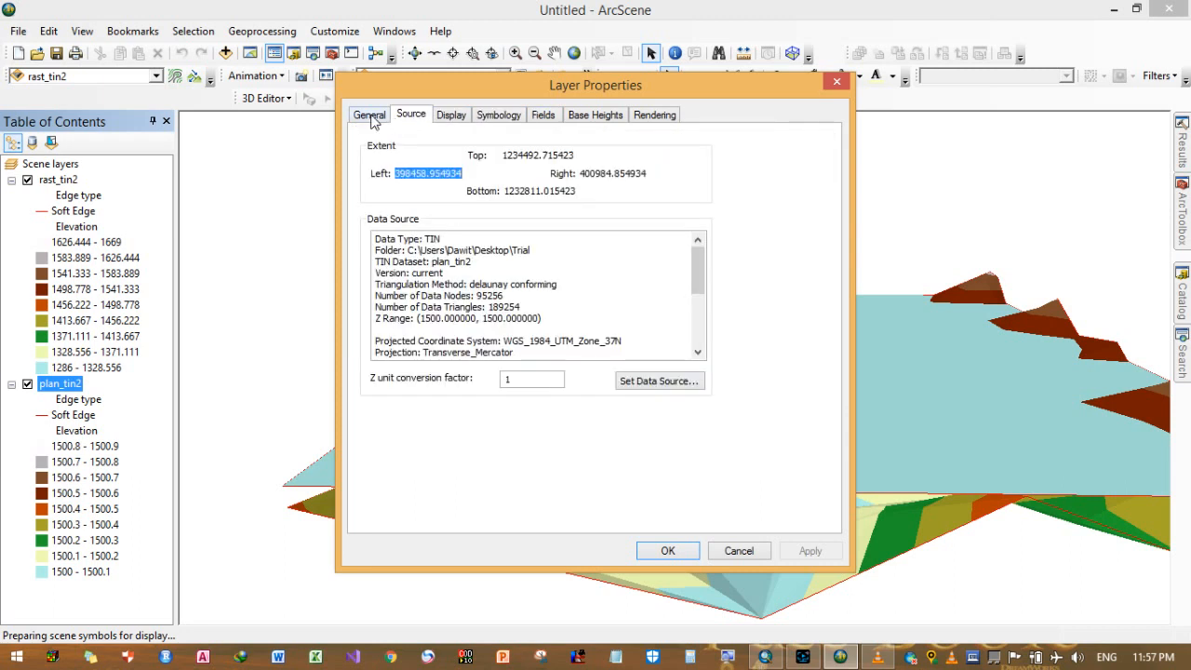
click(371, 117)
click(539, 114)
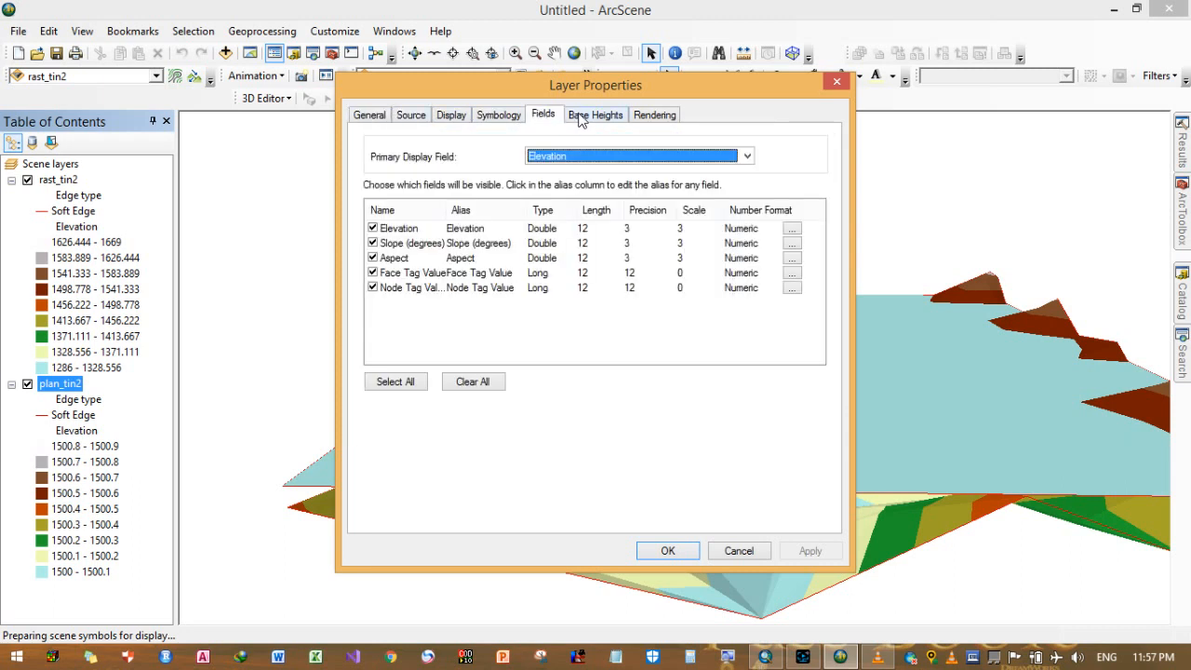
click(583, 115)
click(507, 118)
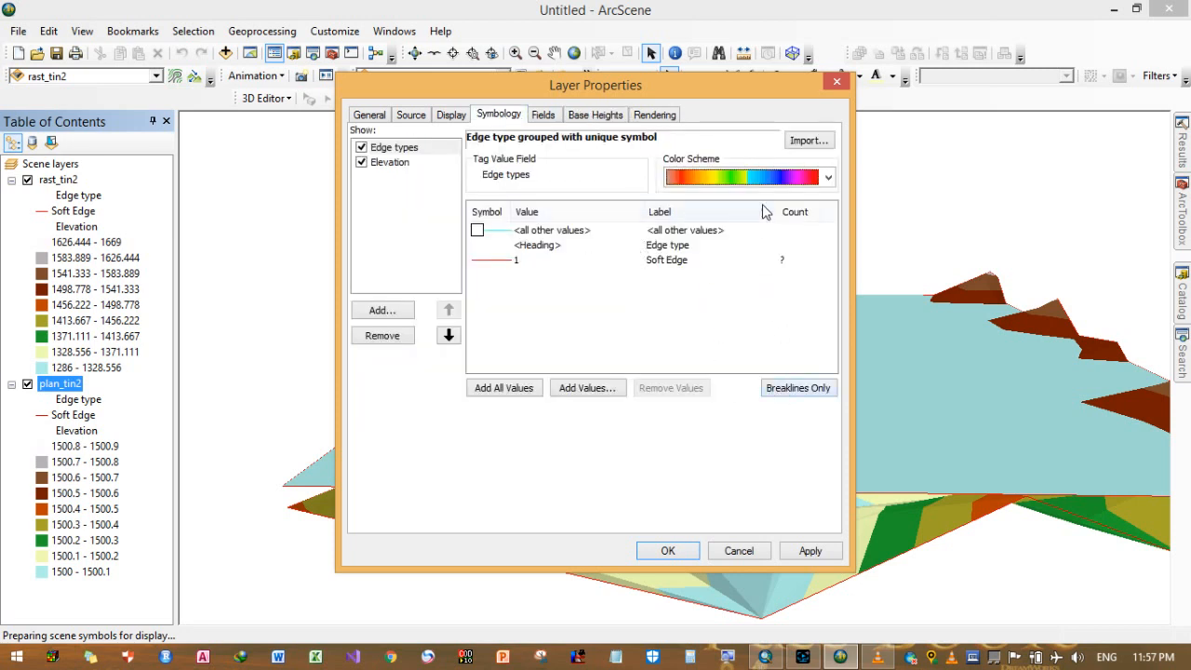
- Enable the <all other values> symbol for plan_tin2's edge types, keeping the existing color scheme
click(828, 178)
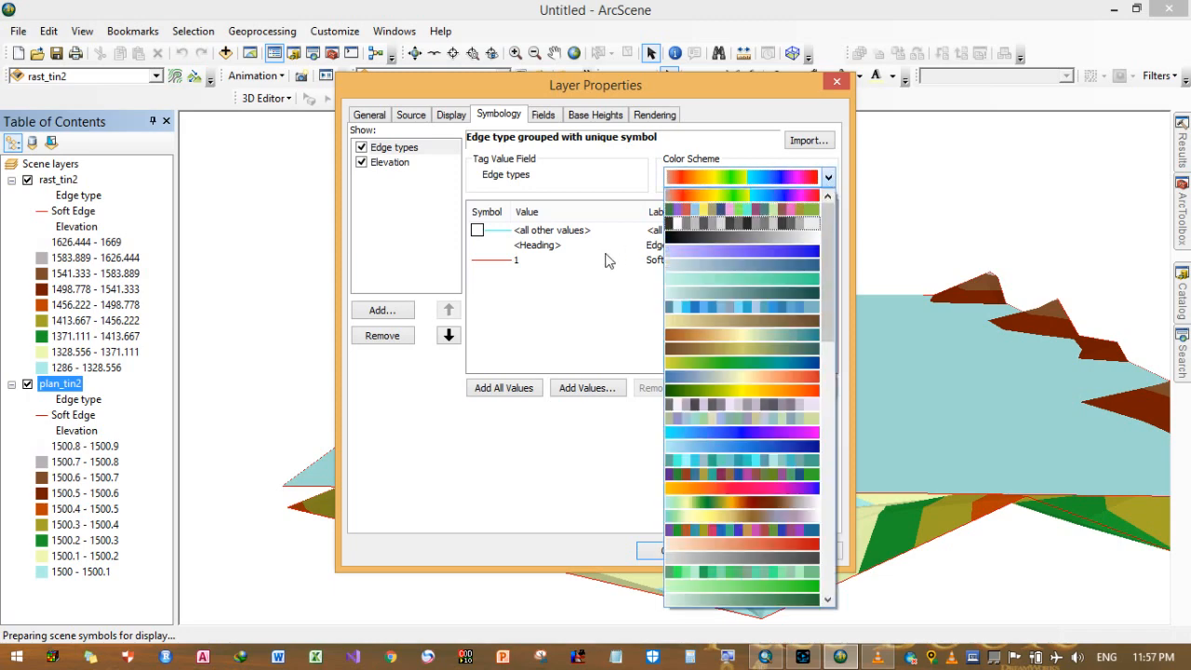
click(588, 280)
double_click(477, 231)
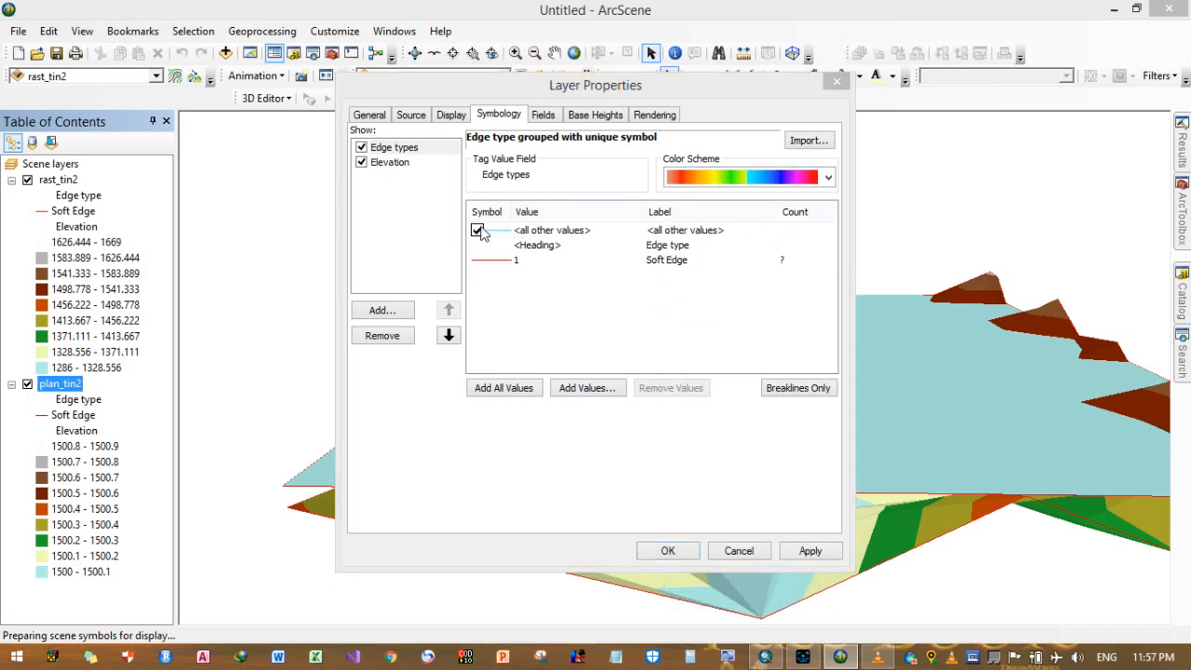
click(545, 519)
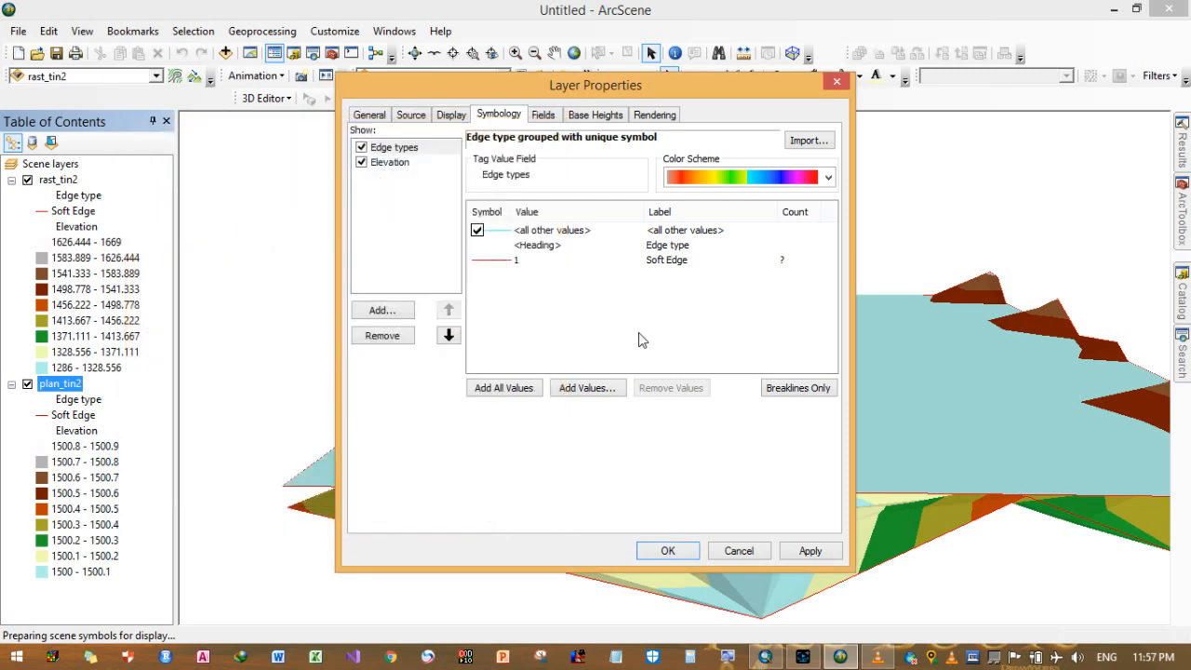
- Hide the edge types of plan_tin2, apply the change, and add all edge type values to the symbol list
click(361, 148)
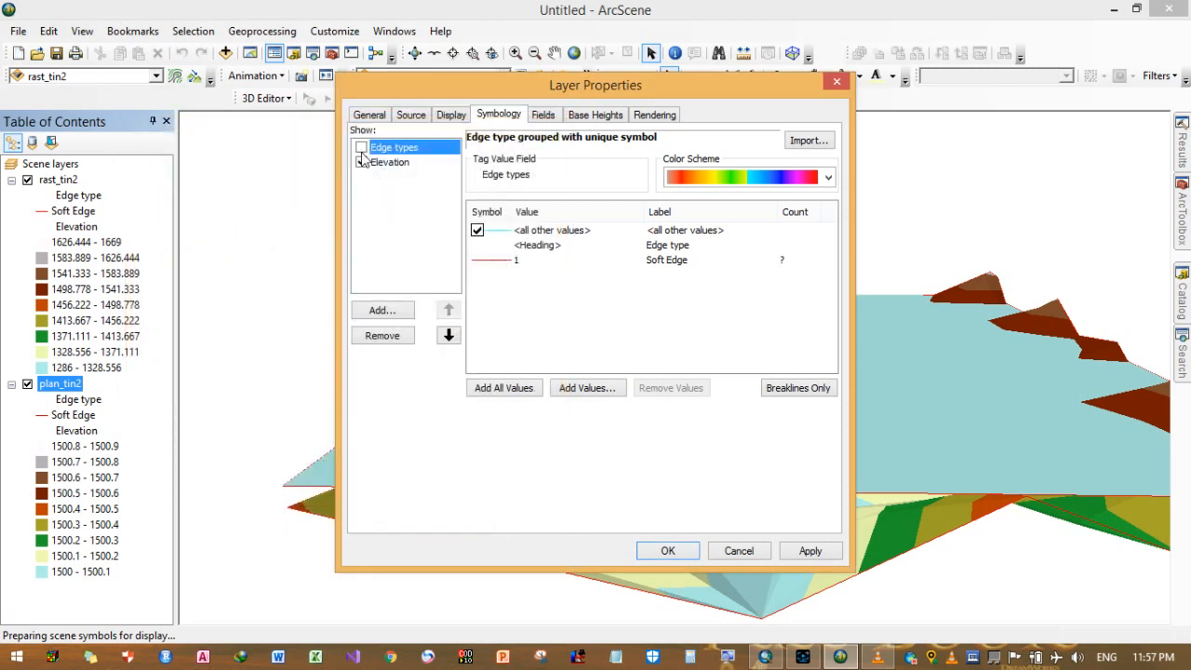
click(808, 551)
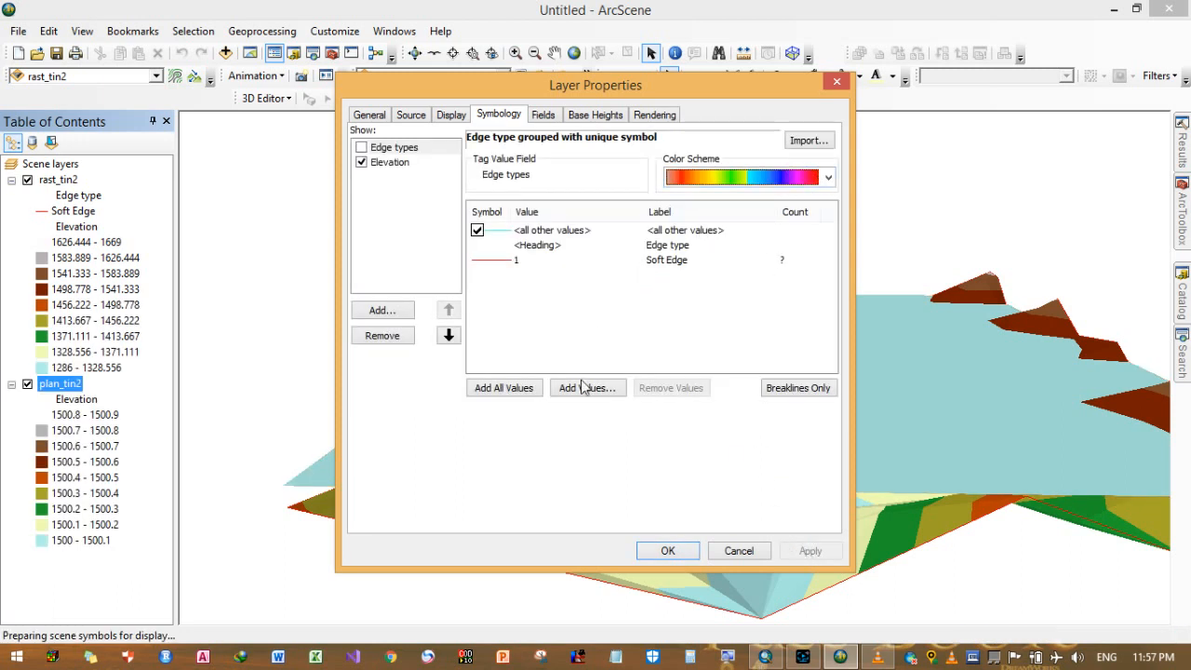
click(538, 394)
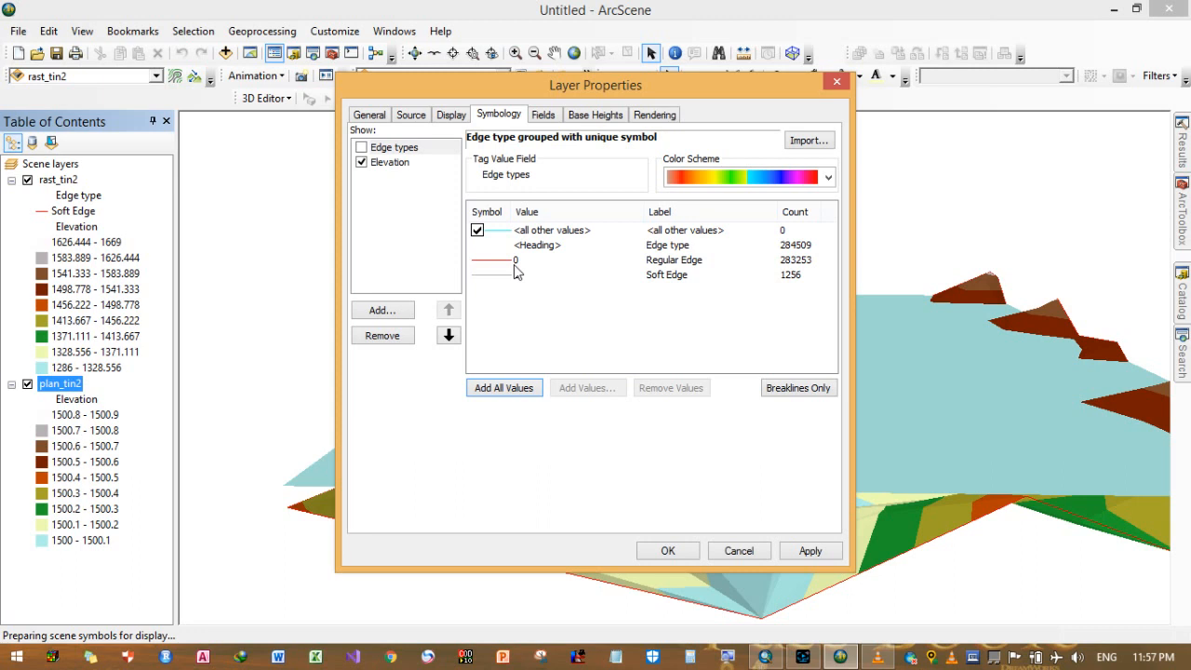
- Turn off plan_tin2's elevation display, reduce its elevation classification to 1 class, and apply the symbology
click(362, 162)
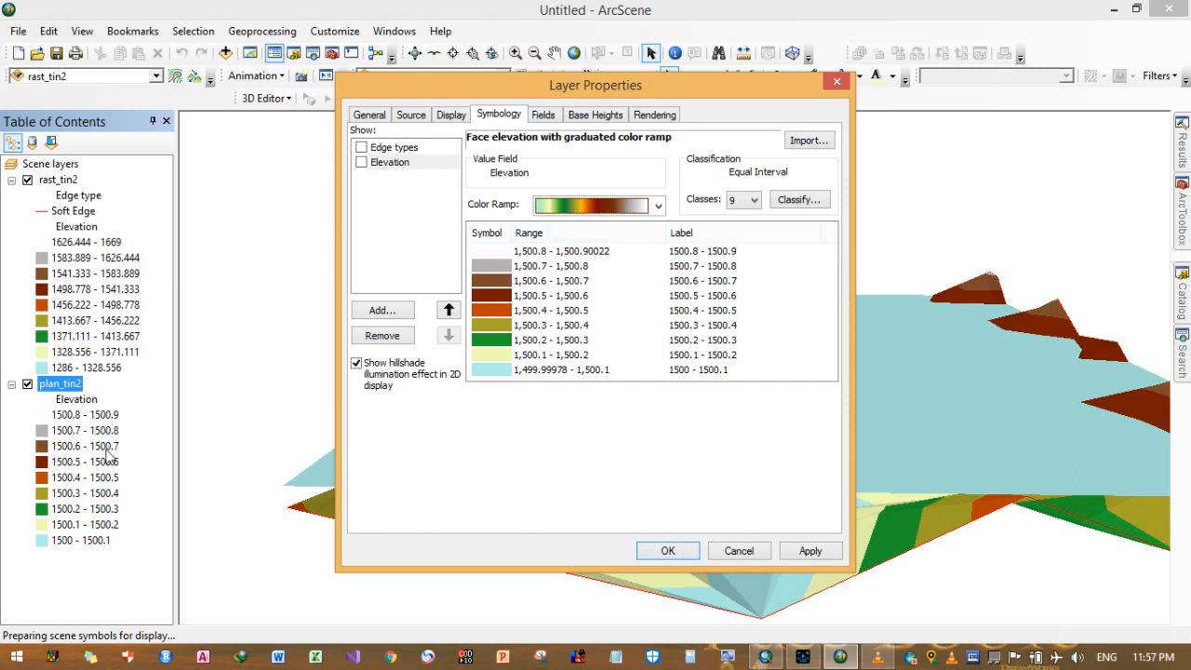
click(755, 200)
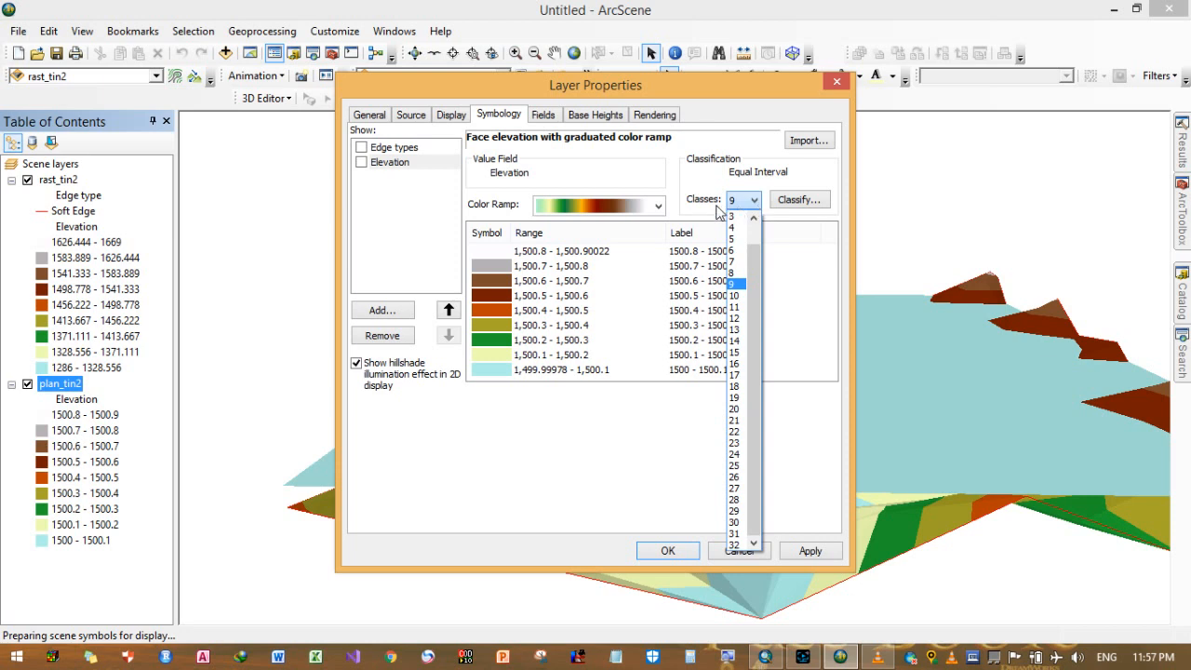
scroll(726, 365, up, 1)
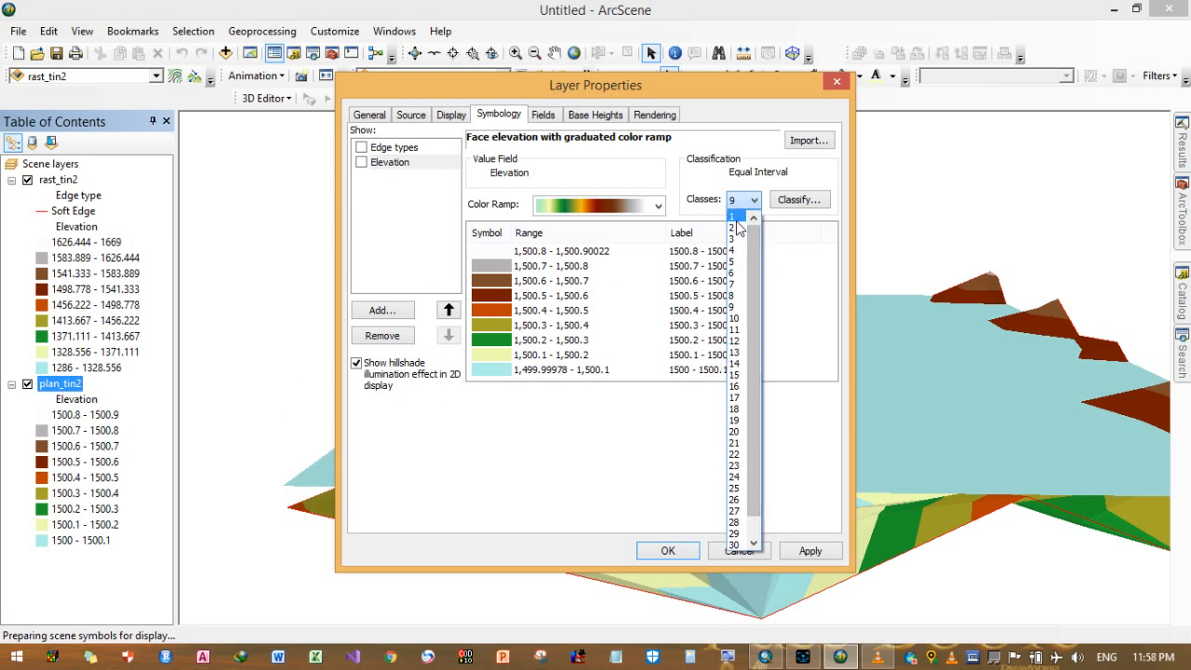
click(735, 218)
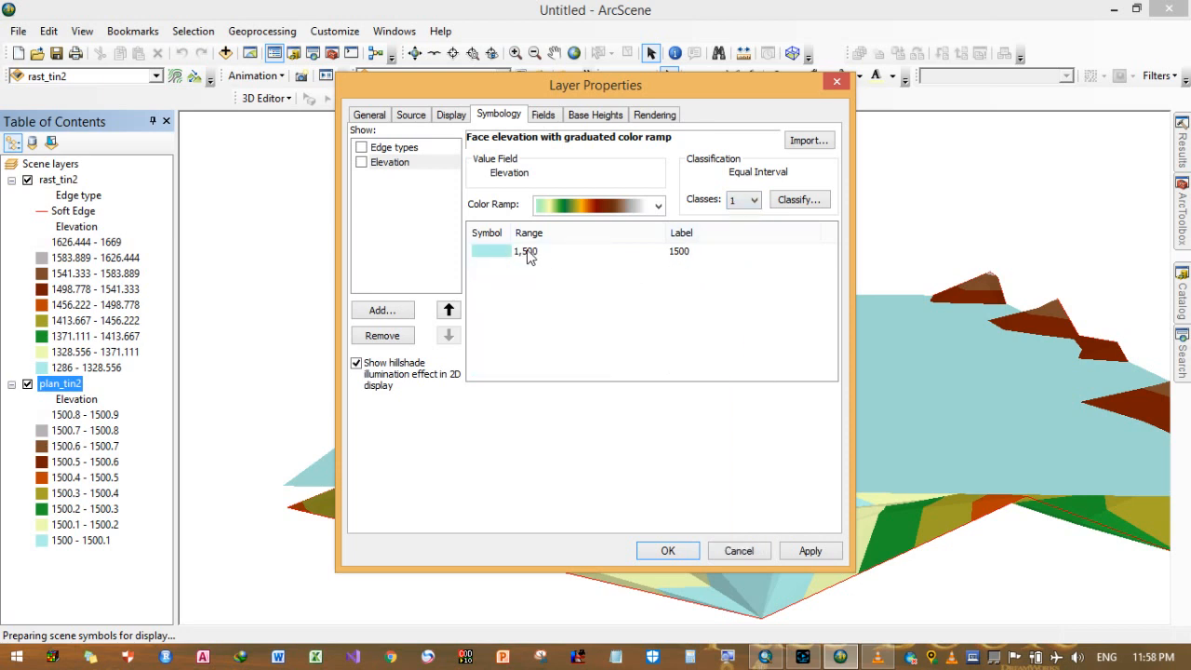
click(800, 201)
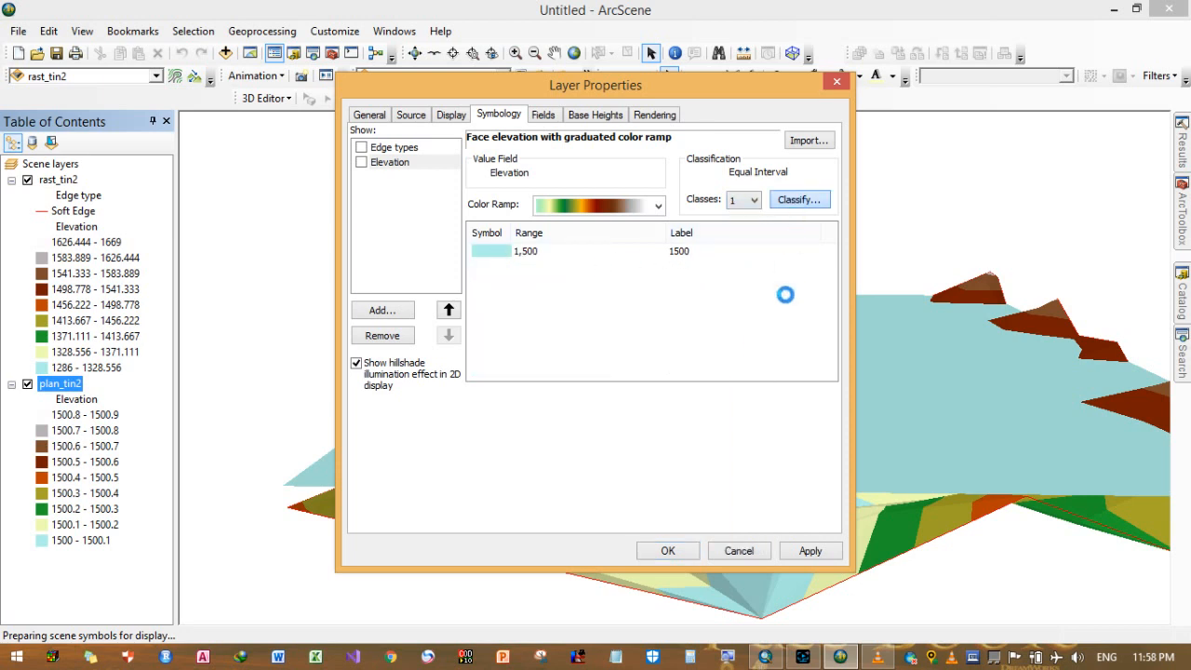
click(835, 514)
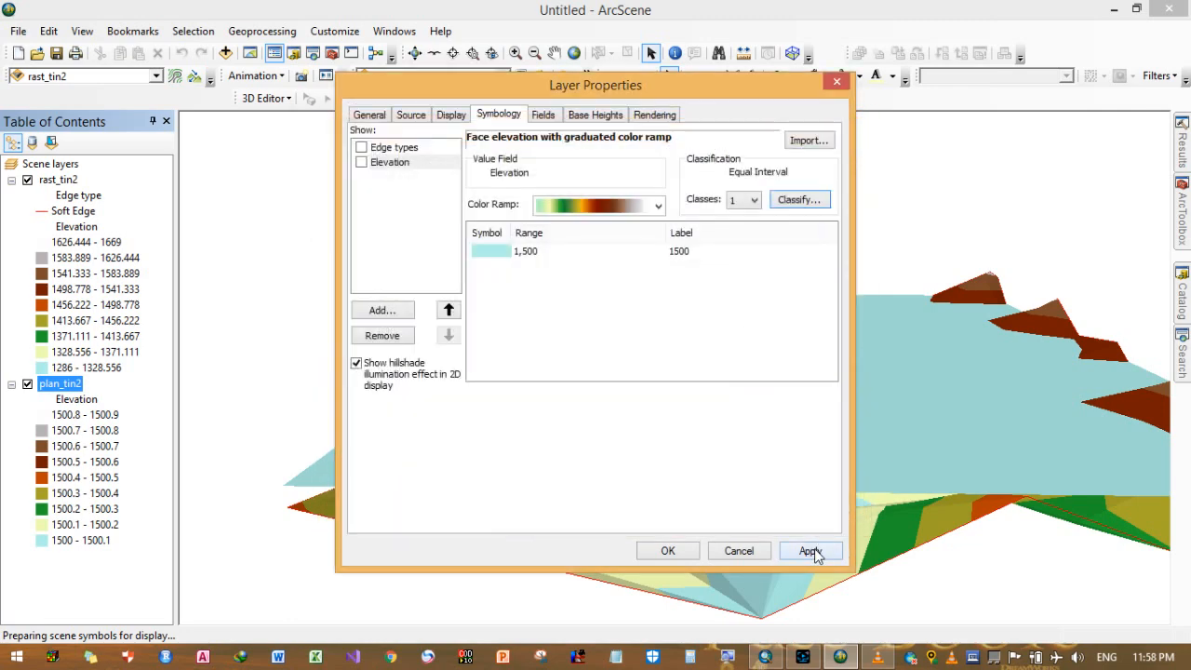
click(811, 551)
click(683, 551)
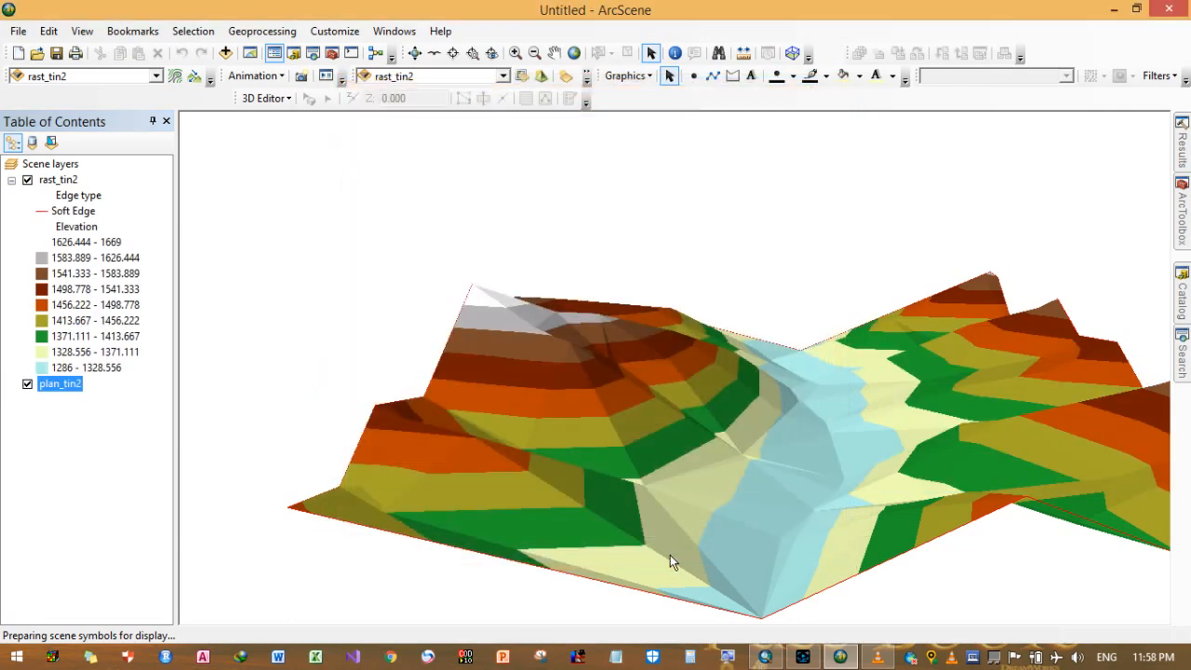
- Turn the edge types display back on in plan_tin2's symbology and apply it
right_click(70, 395)
click(144, 565)
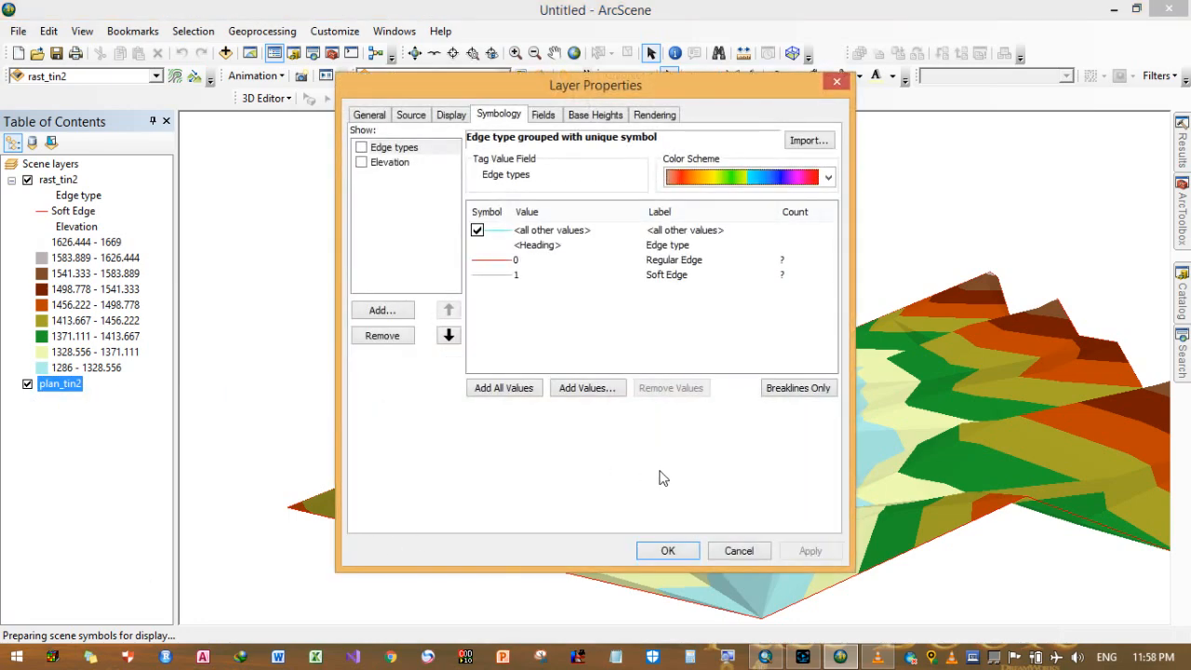
click(362, 148)
click(810, 549)
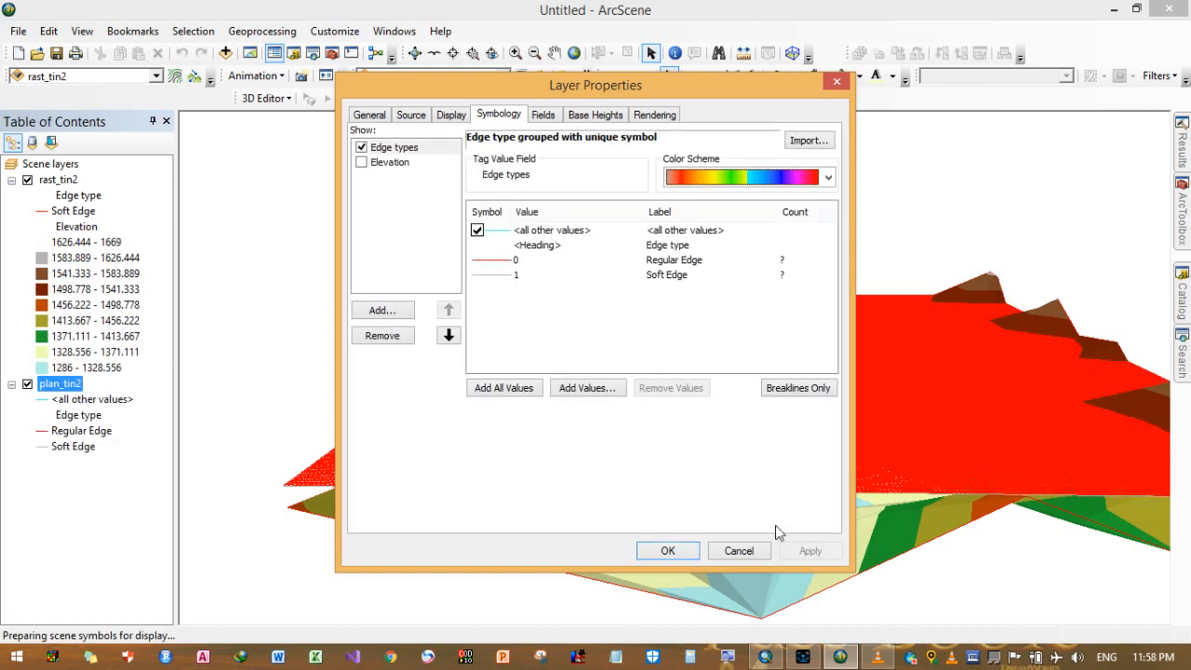
- Turn off the edge types display of plan_tin2, apply the symbology, and toggle the layer's visibility off and on
click(363, 148)
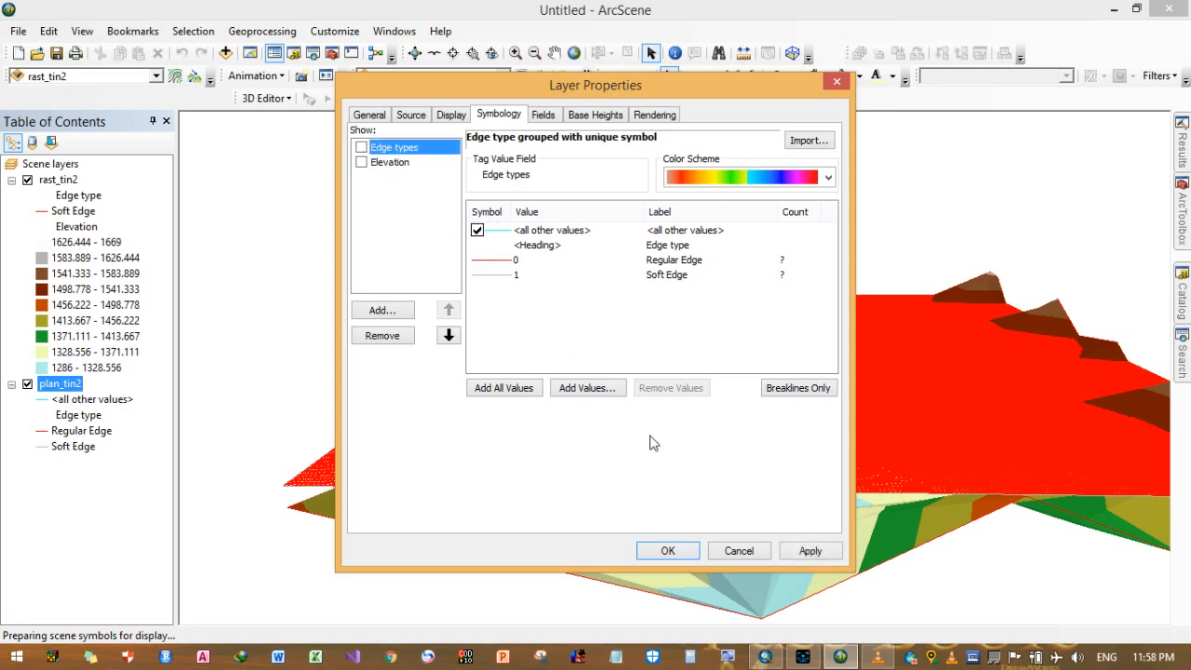
click(795, 550)
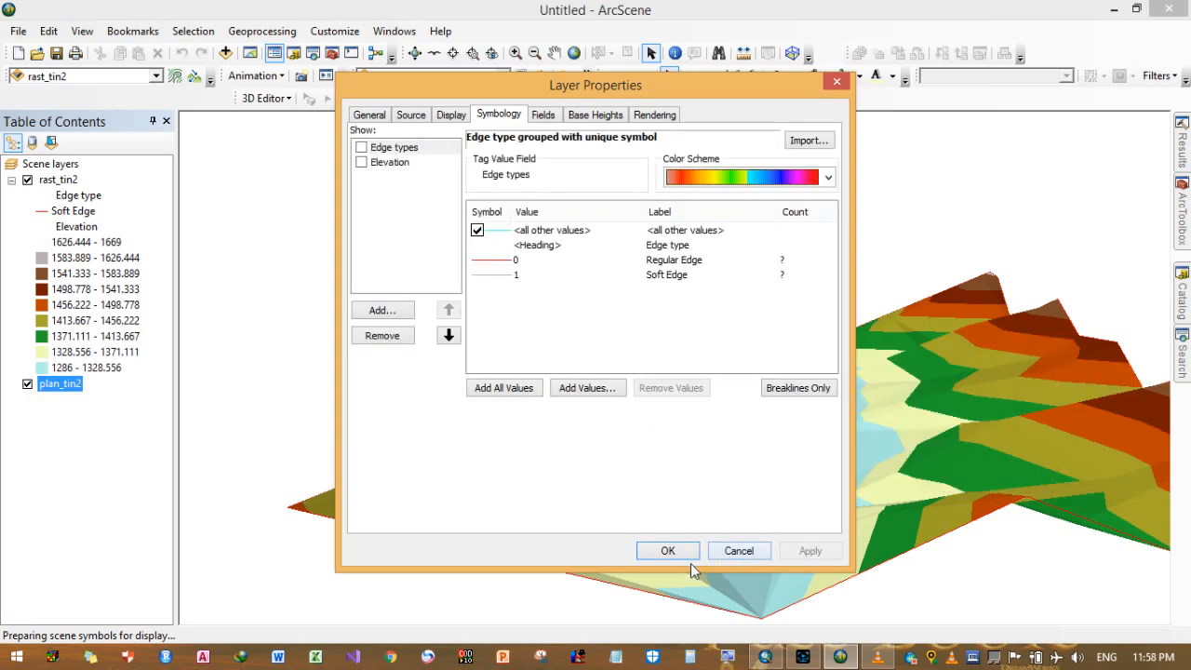
click(682, 550)
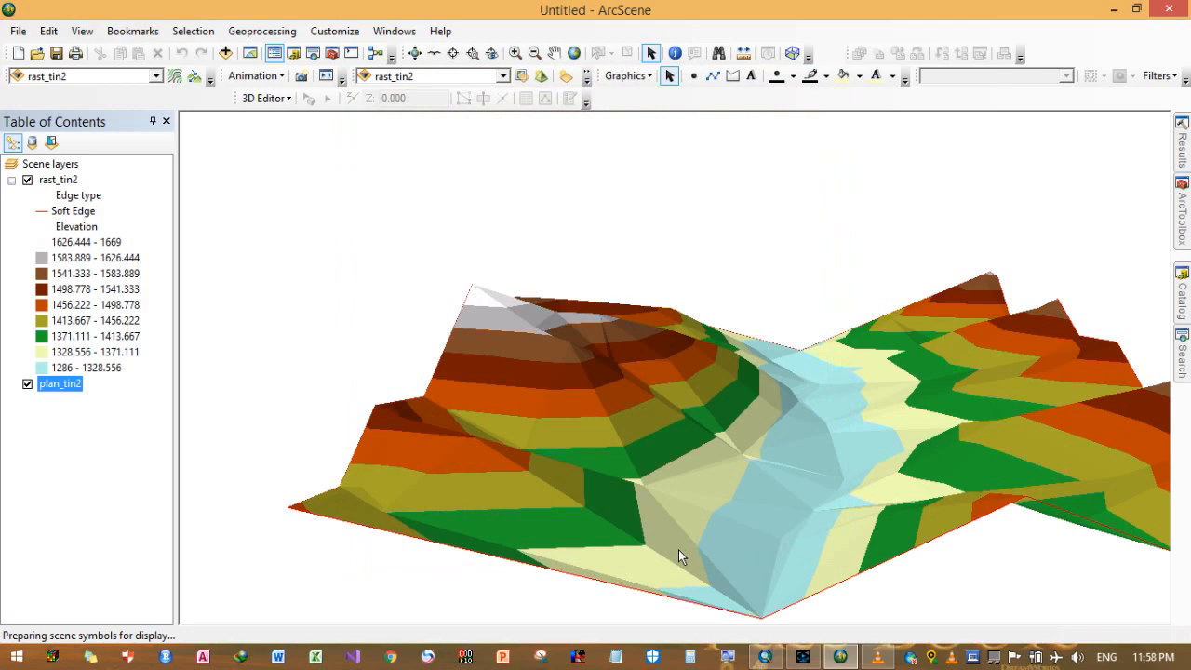
click(29, 382)
click(29, 383)
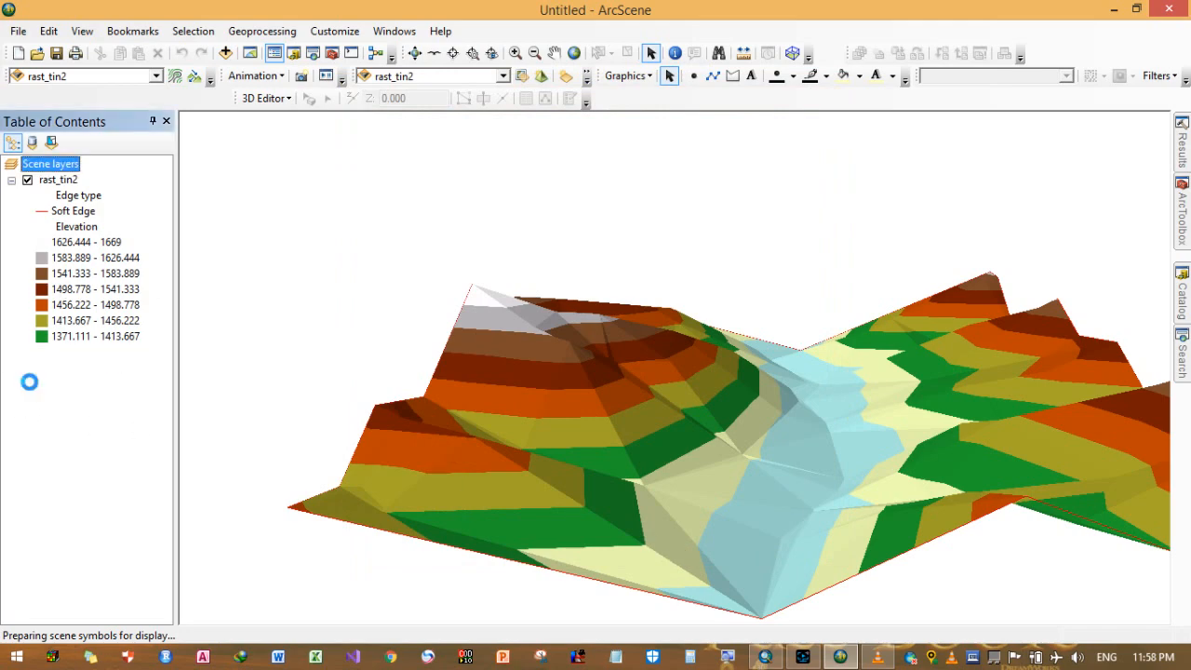
- Add all edge type values in plan_tin2's symbology and turn on only its elevation display, applying the change
right_click(60, 384)
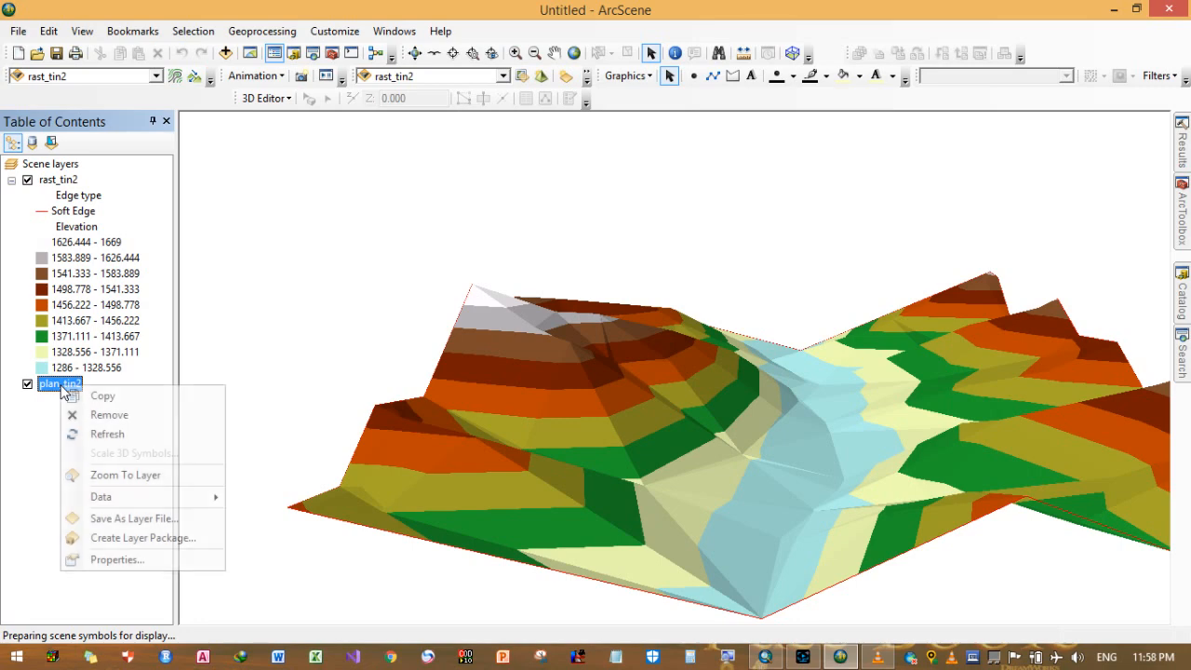
click(176, 564)
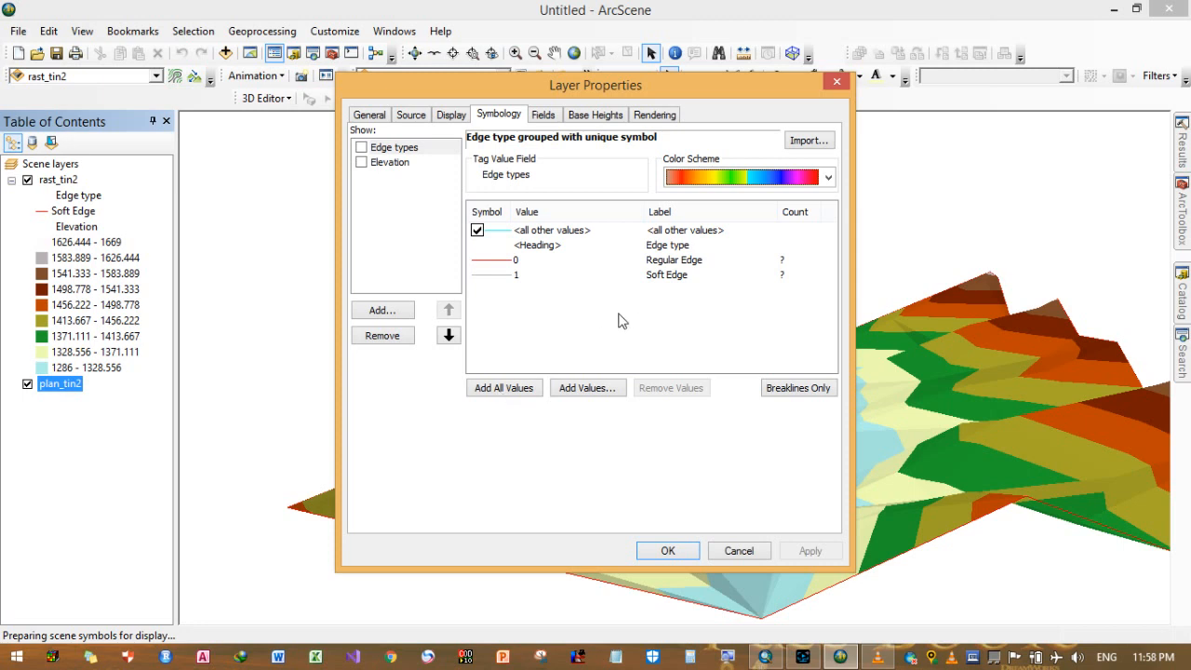
click(536, 388)
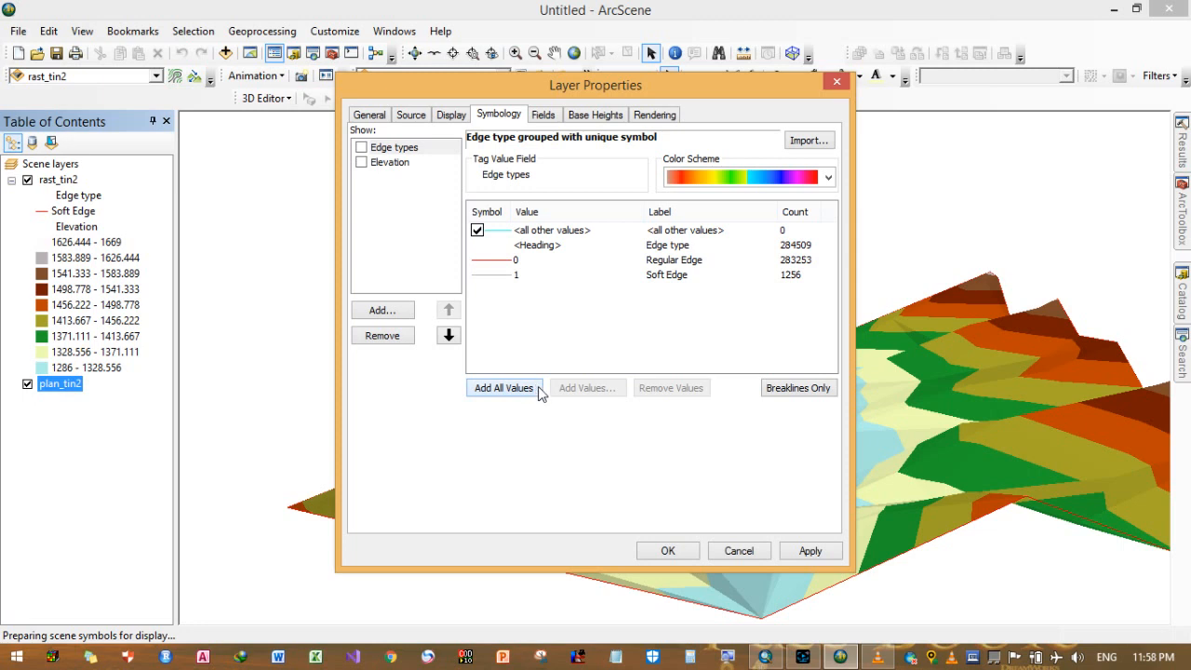
click(363, 171)
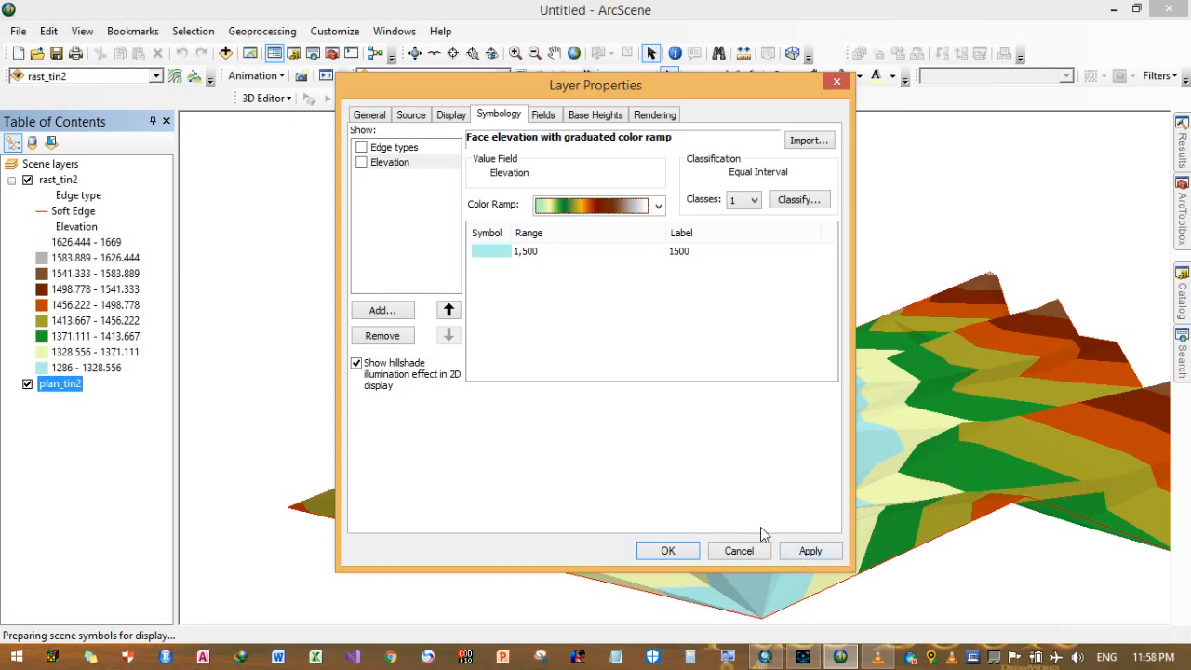
click(362, 164)
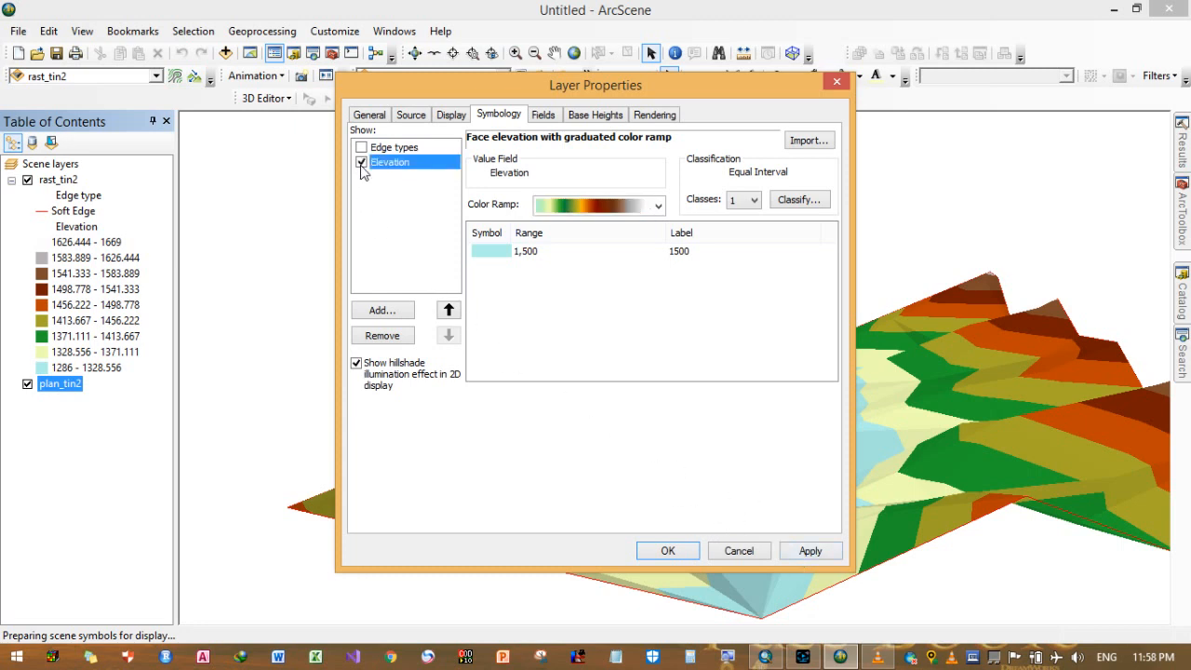
click(809, 551)
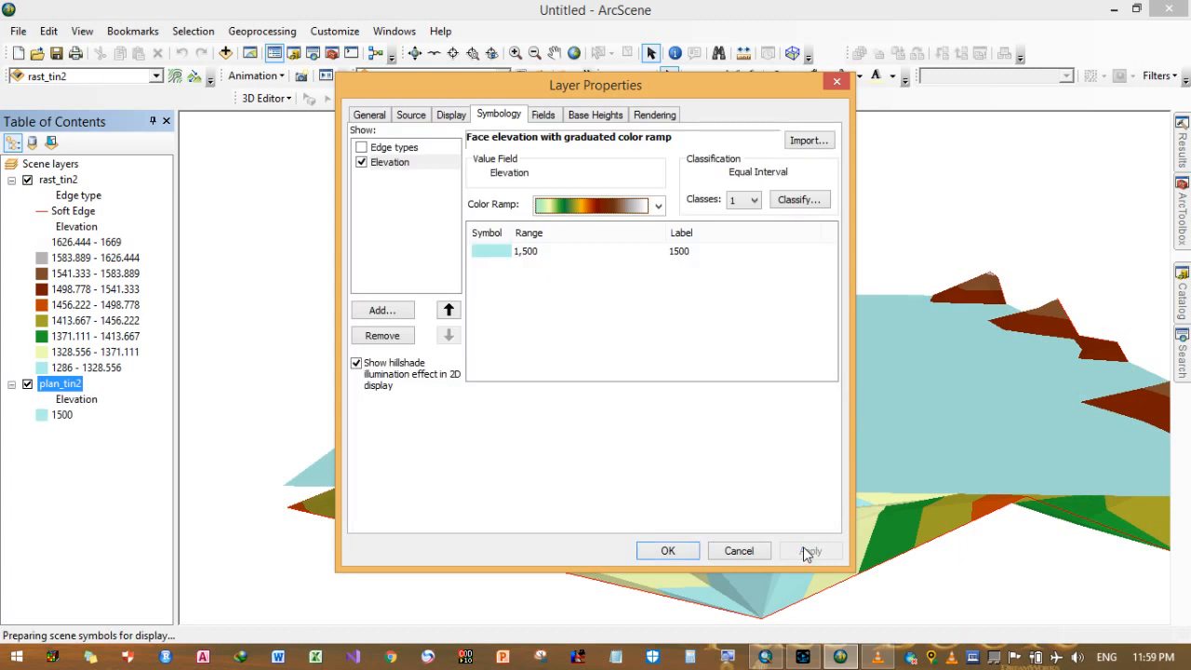
click(670, 551)
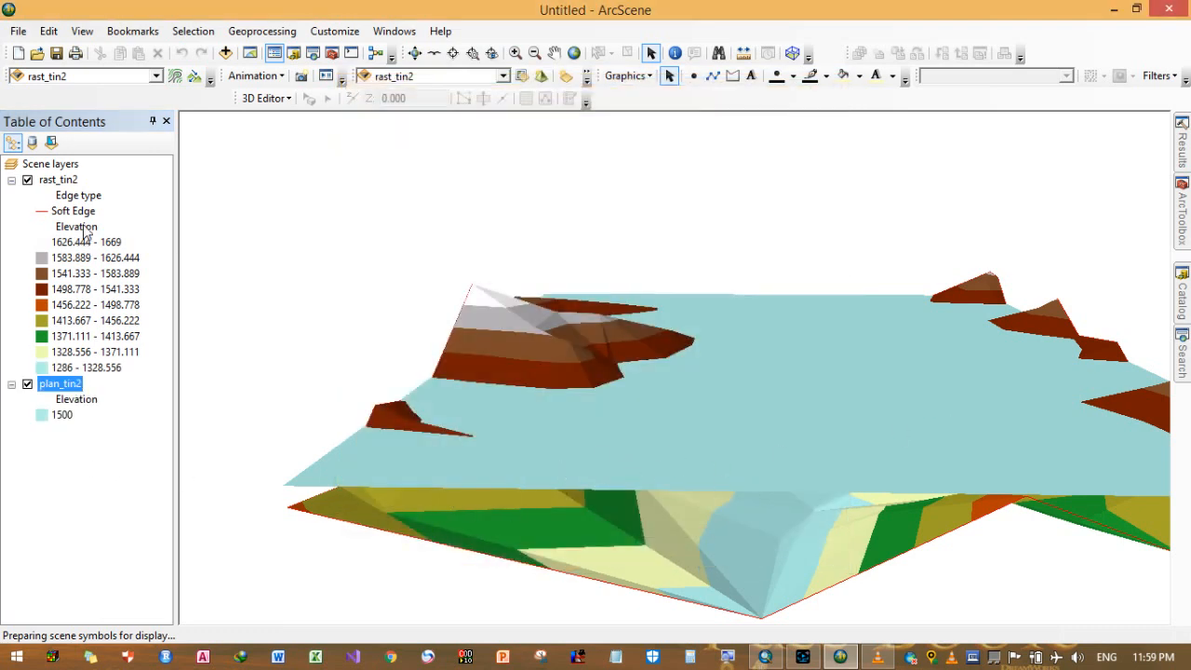
- Rename the rast_tin2 layer to rast_tin
click(77, 179)
click(76, 179)
click(76, 179)
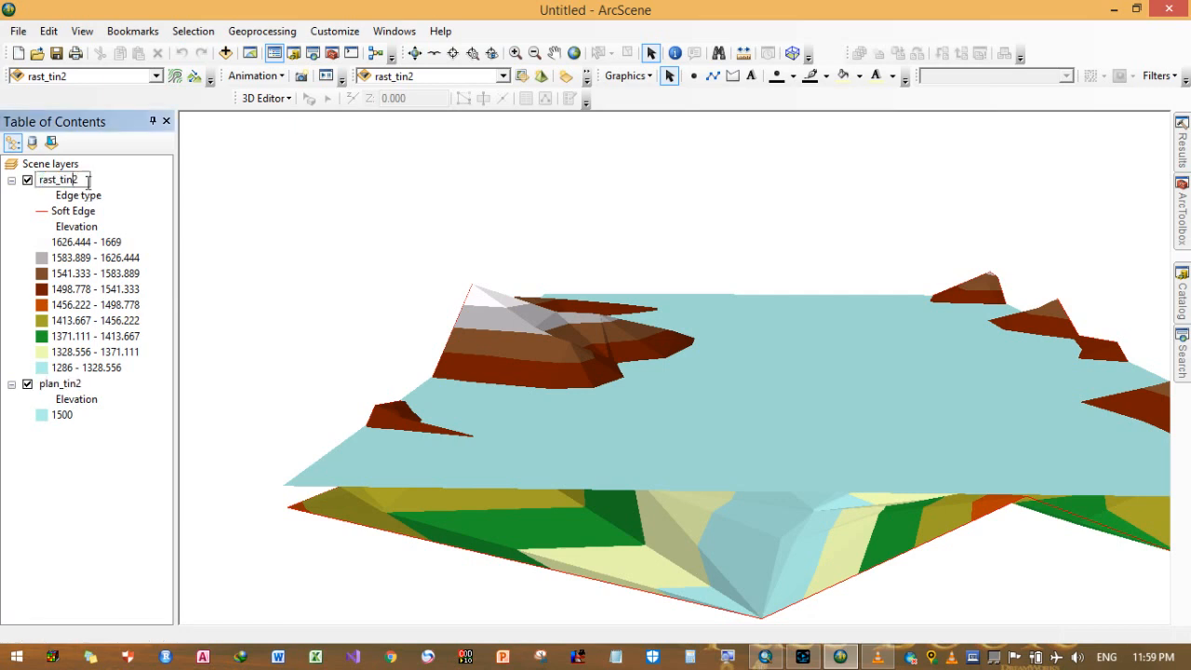
key(BackSpace)
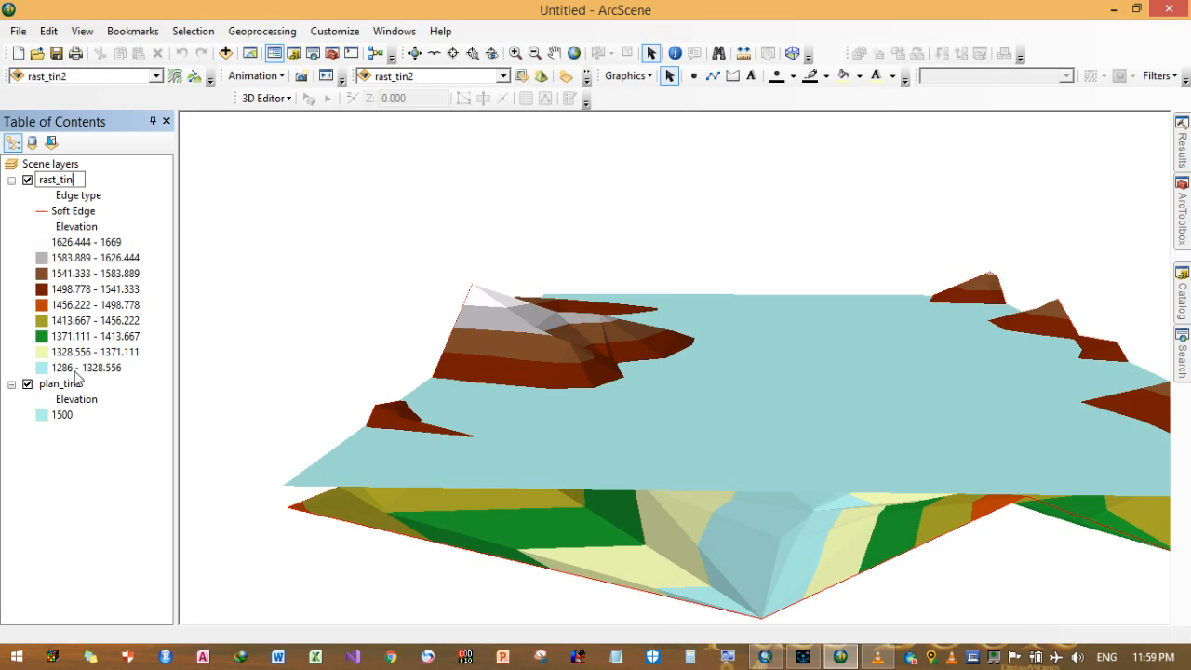